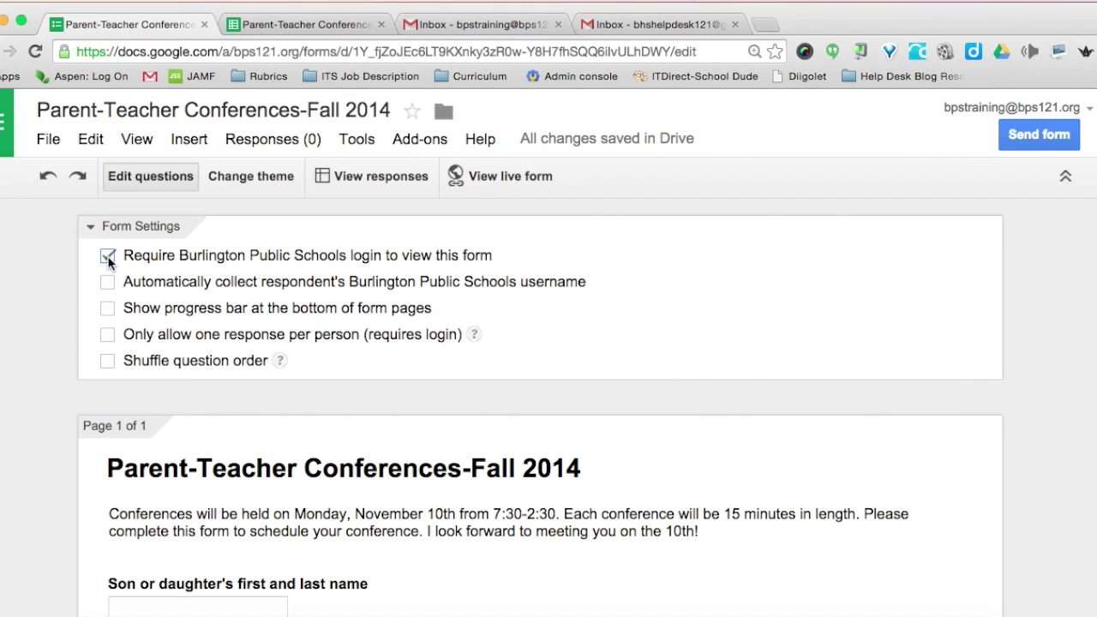
- Turn off the Burlington Public Schools login requirement for viewing the form
{"action": "left_click", "coordinate": [107, 257]}
- Scroll down to the time-of-day question and open the Add item type list beneath it
{"action": "scroll", "coordinate": [105, 255], "scroll_direction": "down", "scroll_amount": 5}
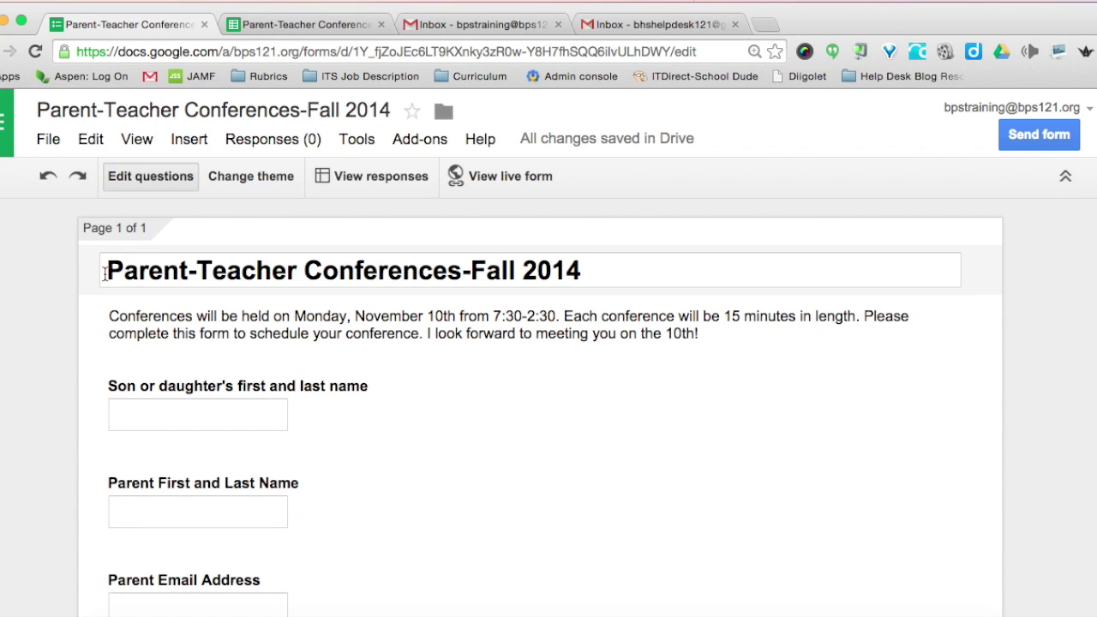
{"action": "scroll", "coordinate": [105, 272], "scroll_direction": "down", "scroll_amount": 1}
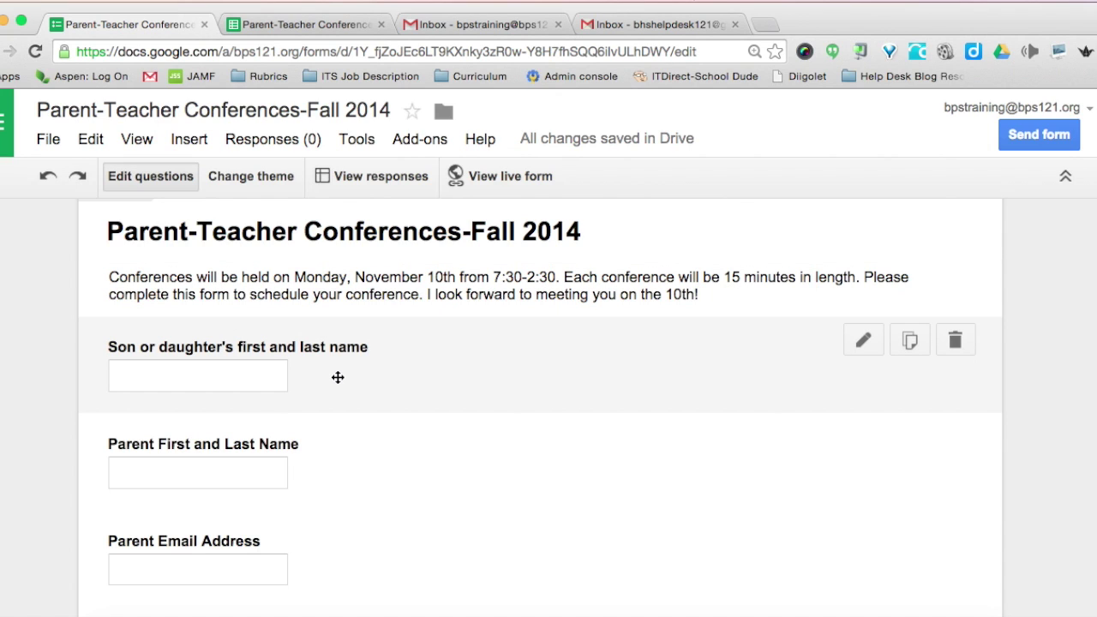
{"action": "scroll", "coordinate": [337, 378], "scroll_direction": "down", "scroll_amount": 3}
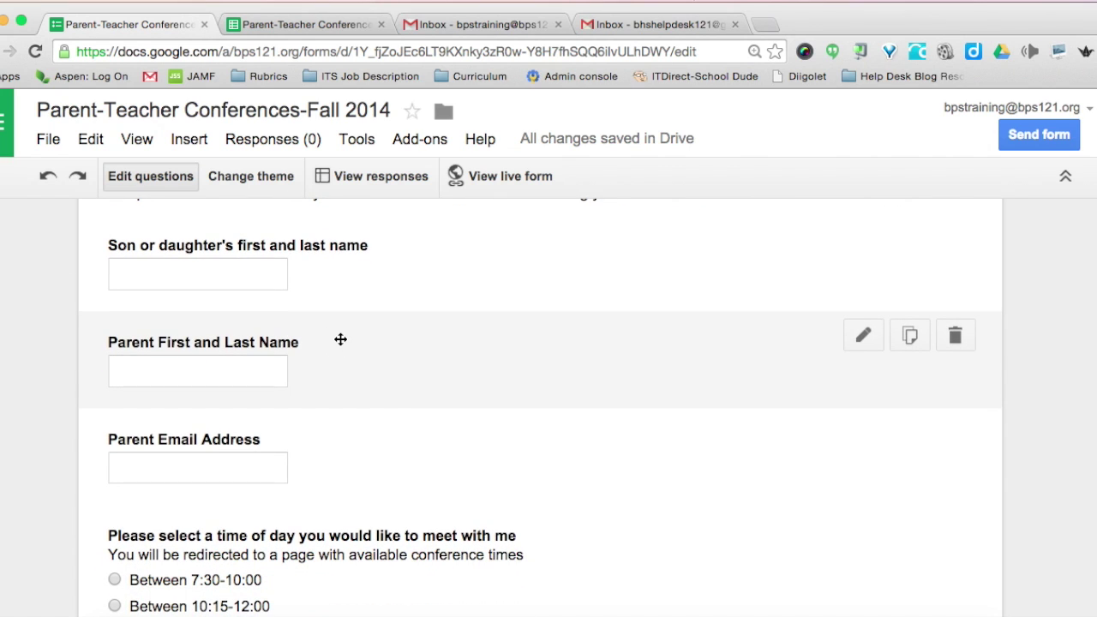
{"action": "scroll", "coordinate": [340, 339], "scroll_direction": "down", "scroll_amount": 3}
{"action": "scroll", "coordinate": [336, 357], "scroll_direction": "down", "scroll_amount": 3}
{"action": "scroll", "coordinate": [336, 357], "scroll_direction": "down", "scroll_amount": 1}
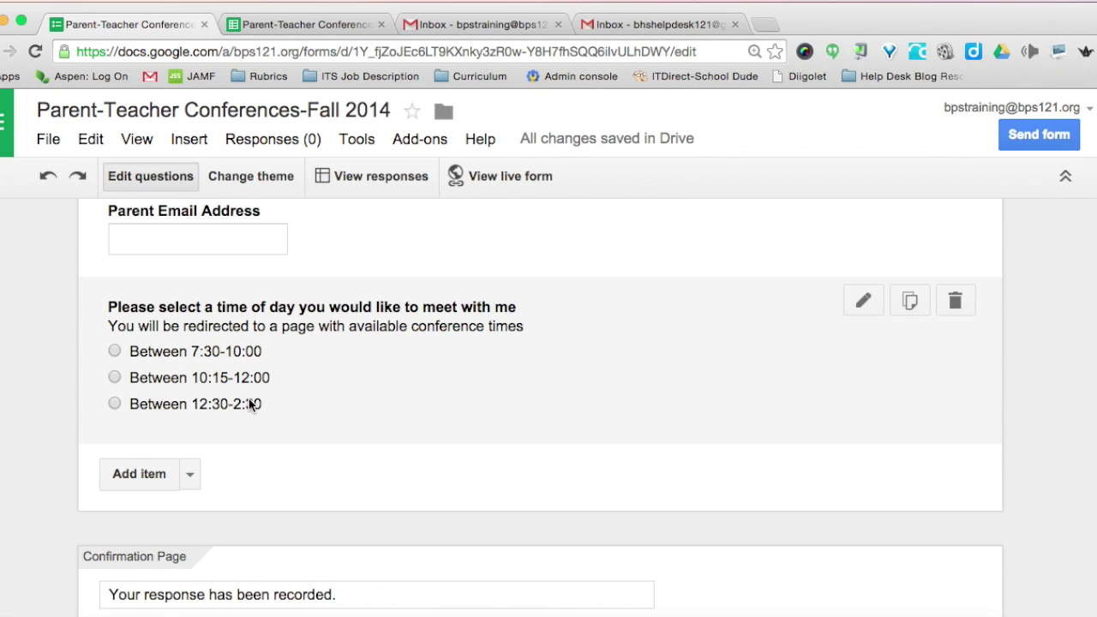
{"action": "scroll", "coordinate": [306, 404], "scroll_direction": "down", "scroll_amount": 2}
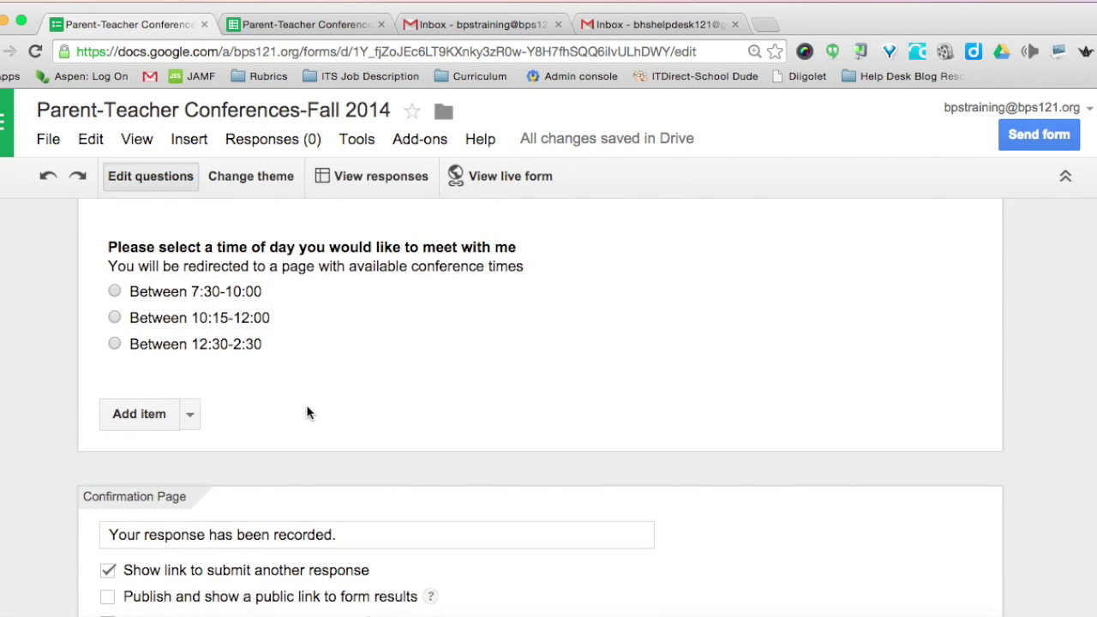
{"action": "scroll", "coordinate": [264, 408], "scroll_direction": "down", "scroll_amount": 2}
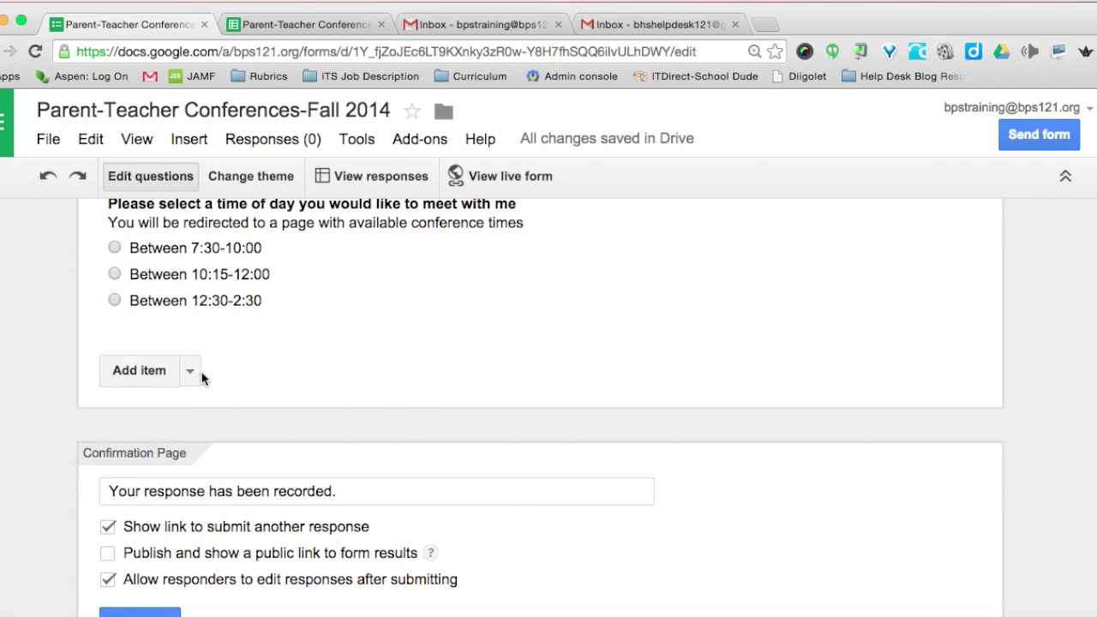
{"action": "left_click", "coordinate": [190, 371]}
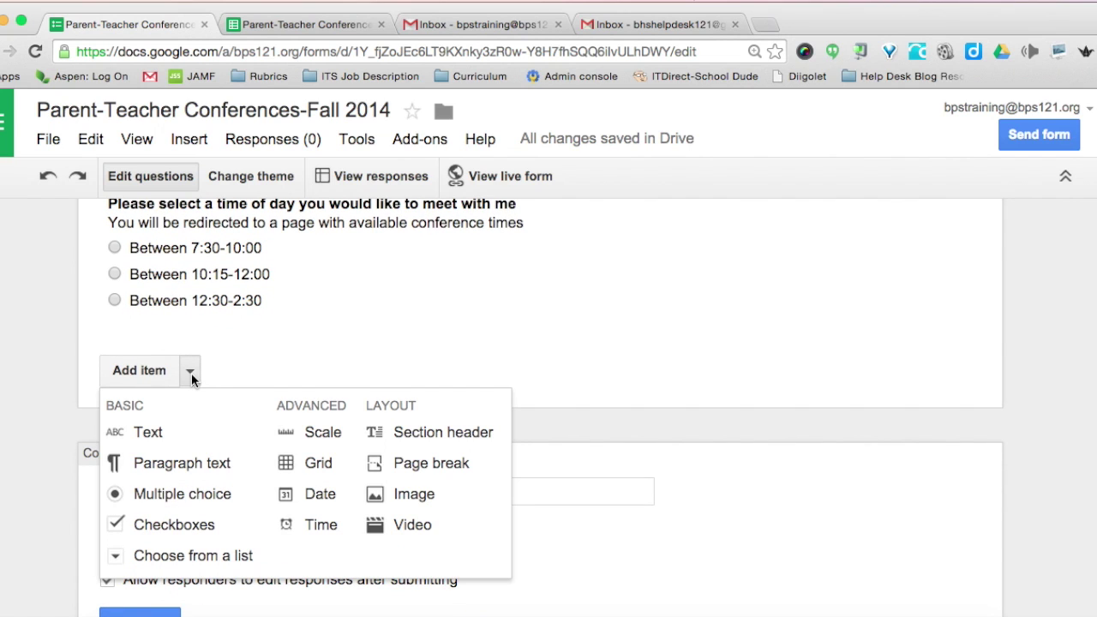
- Add a page break titled 'Conference 7:30-10:00'
{"action": "left_click", "coordinate": [412, 467]}
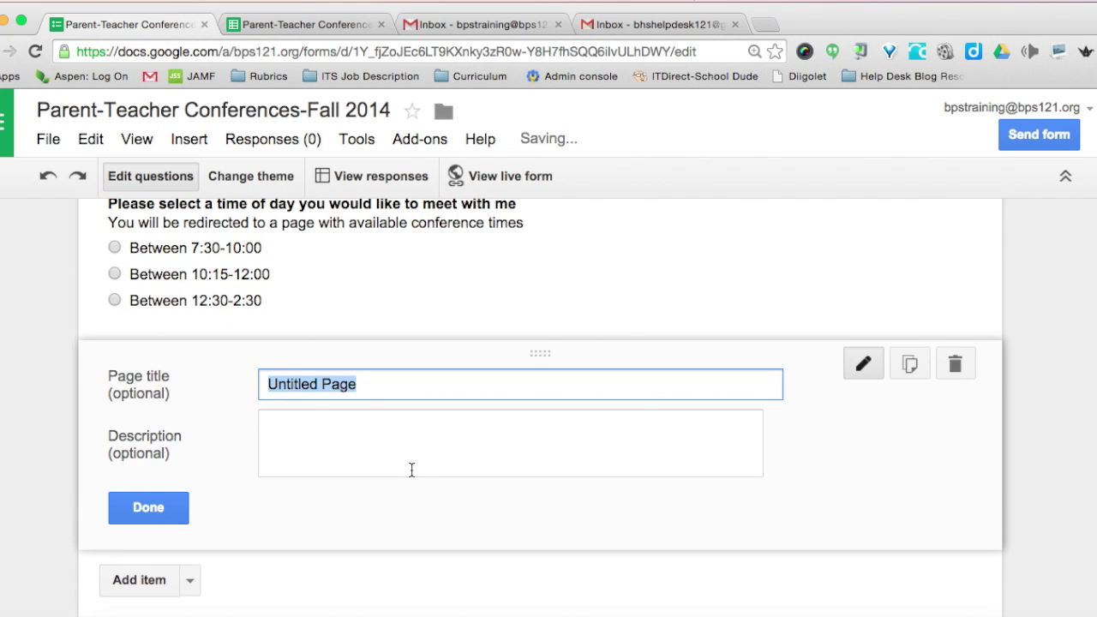
{"action": "type", "text": "Confer"}
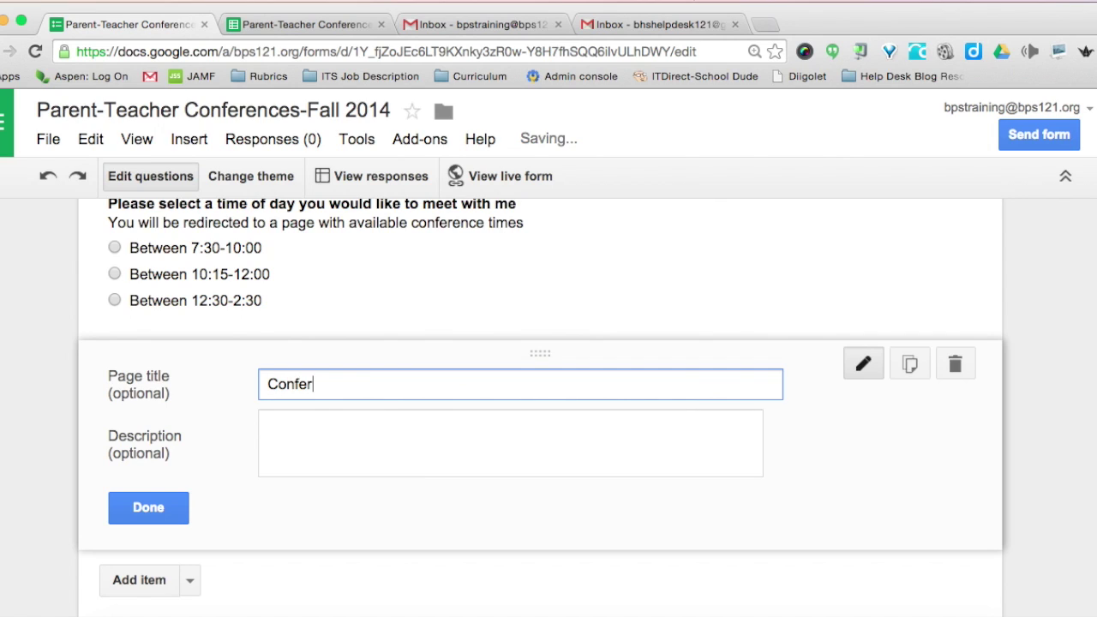
{"action": "type", "text": "ence 7:30-10:00"}
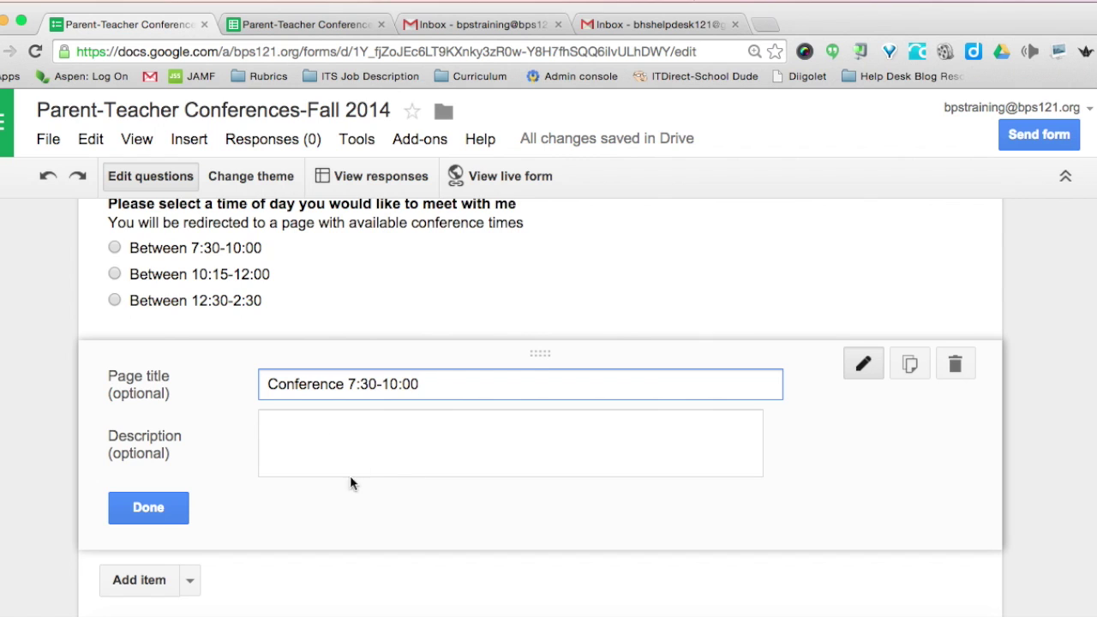
{"action": "scroll", "coordinate": [389, 463], "scroll_direction": "down", "scroll_amount": 2}
{"action": "left_click", "coordinate": [150, 429]}
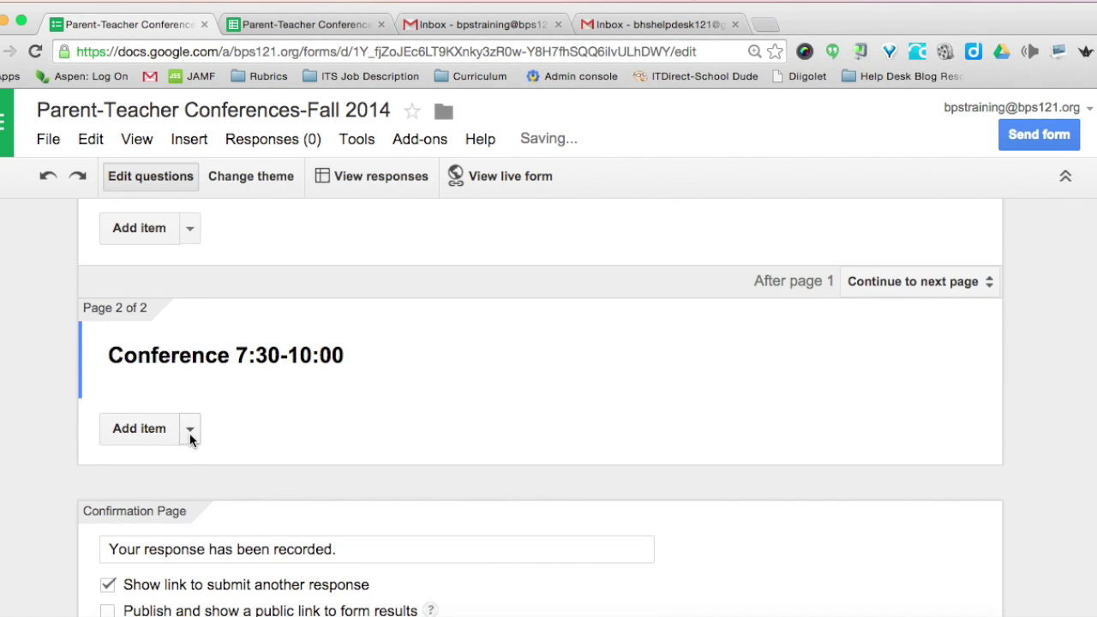
- Add a second page break titled 'Conferences 10:15-12:00'
{"action": "left_click", "coordinate": [190, 430]}
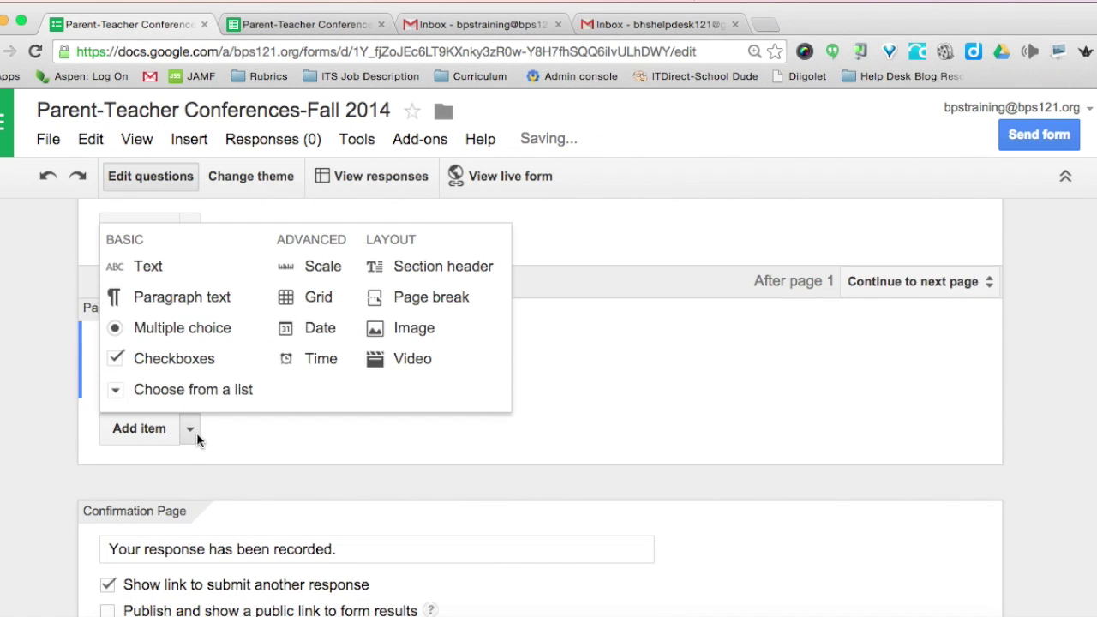
{"action": "left_click", "coordinate": [397, 294]}
{"action": "type", "text": "Conferences 10:15-12:00"}
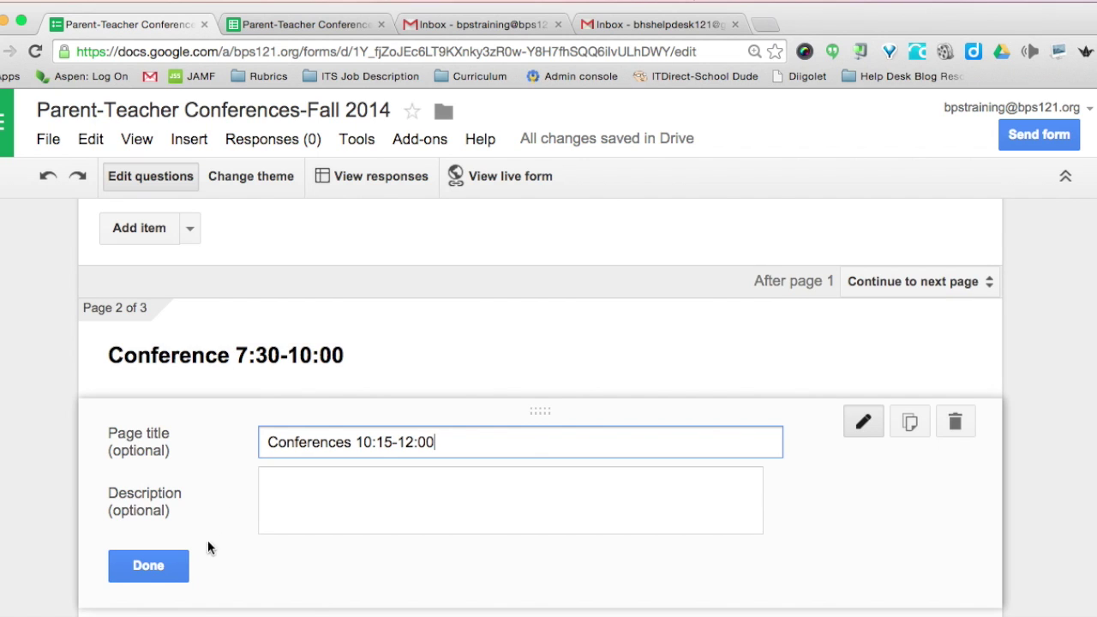
{"action": "left_click", "coordinate": [159, 567]}
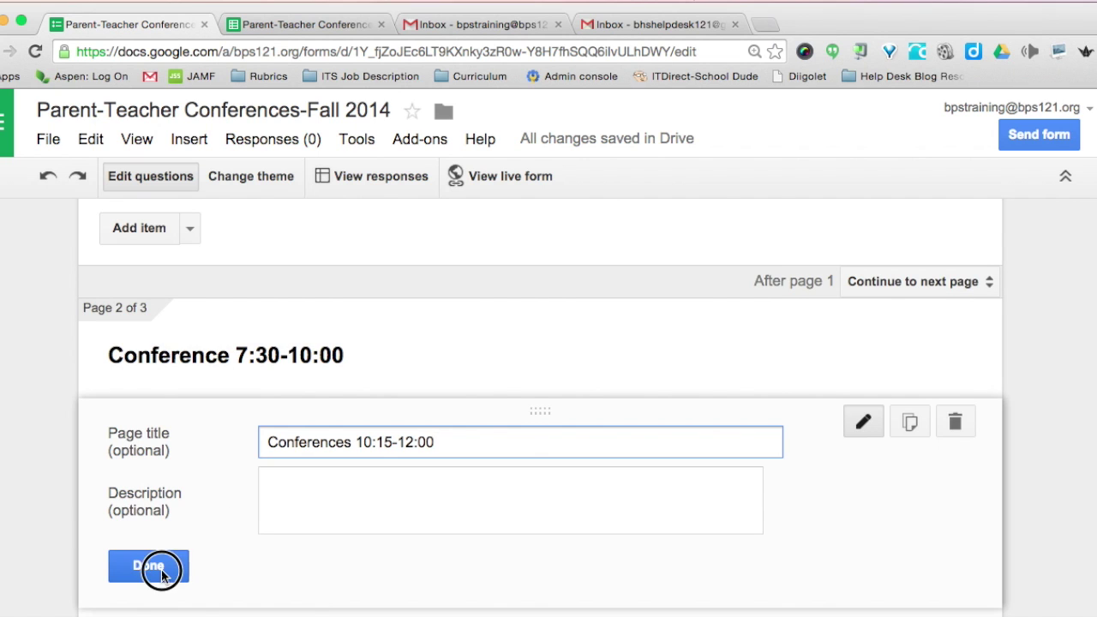
- Add a final page break titled 'Conferences 12:30-2:30'
{"action": "scroll", "coordinate": [161, 569], "scroll_direction": "down", "scroll_amount": 2}
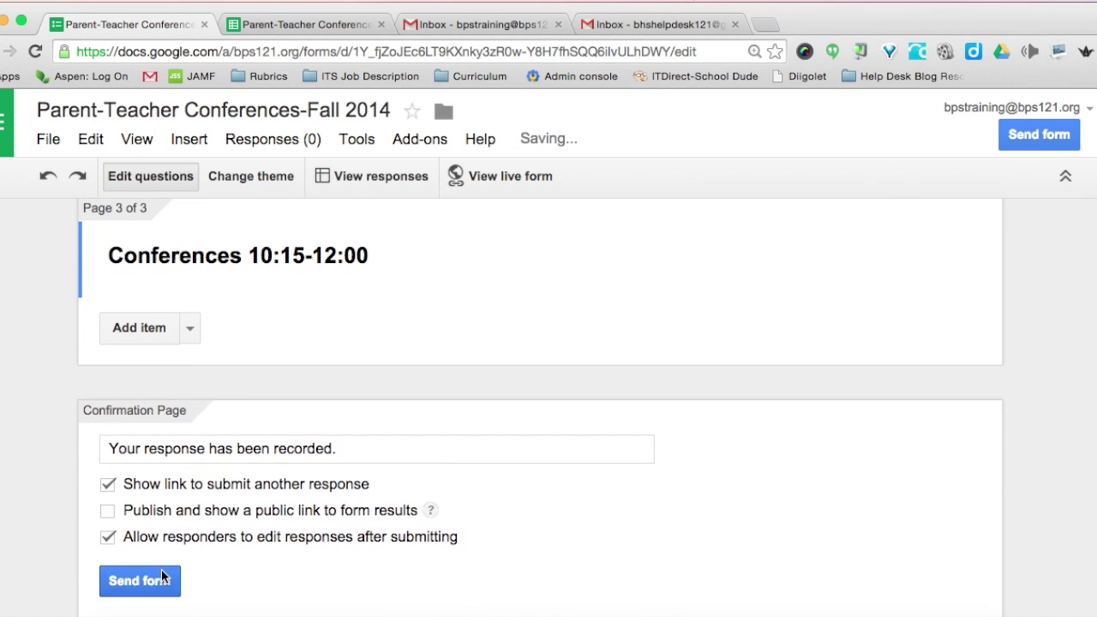
{"action": "left_click", "coordinate": [189, 333]}
{"action": "left_click", "coordinate": [402, 420]}
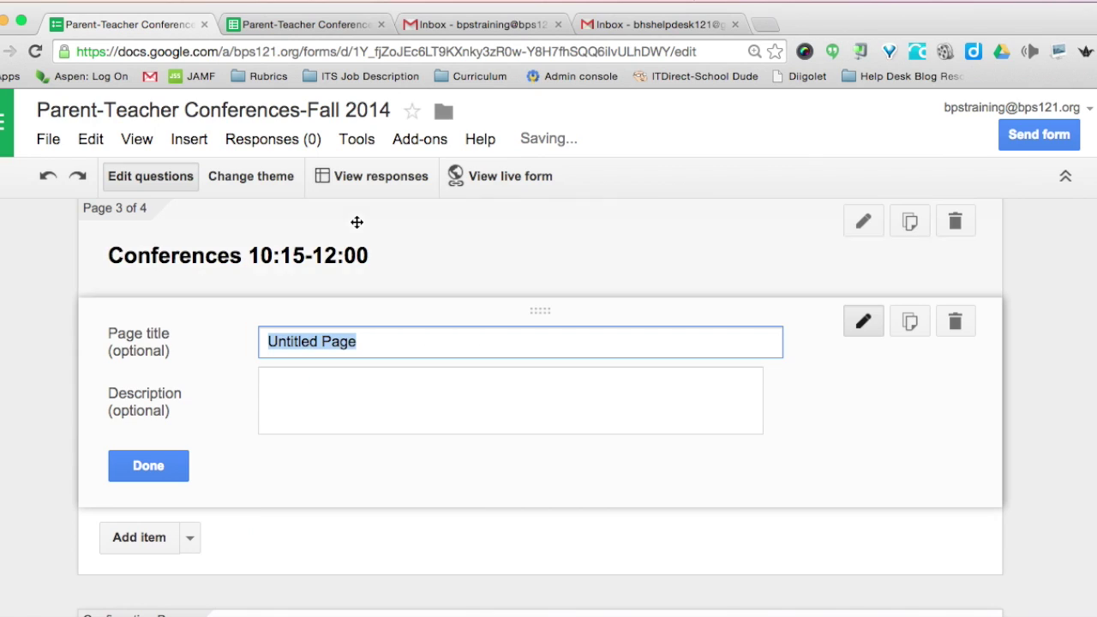
{"action": "type", "text": "Conferences 12:30-2:0"}
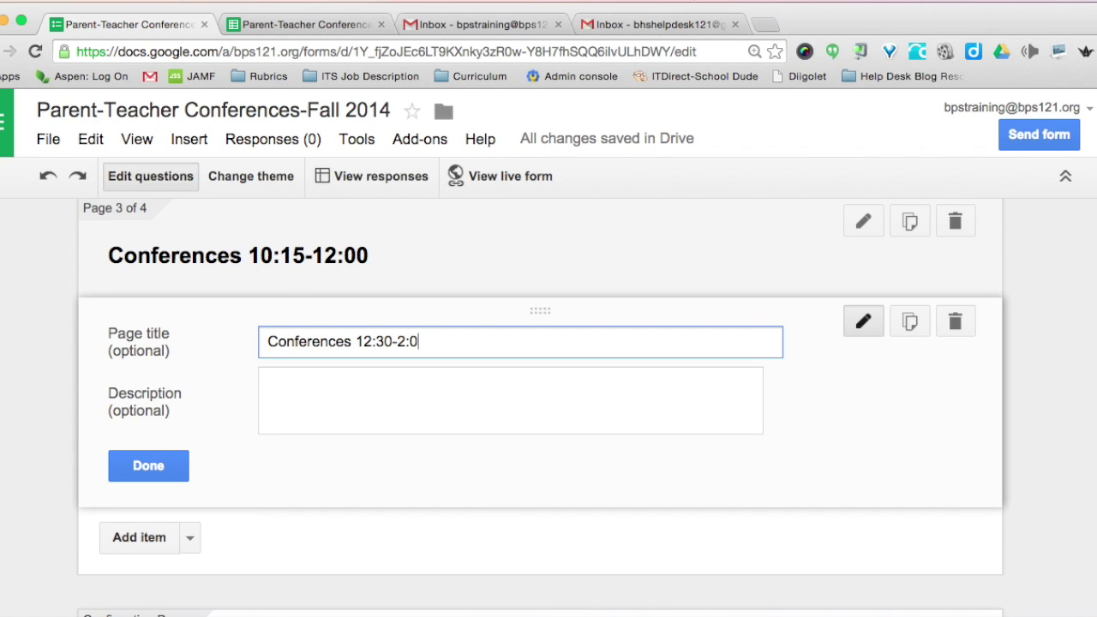
{"action": "key", "text": "BackSpace"}
{"action": "type", "text": "30"}
{"action": "left_click", "coordinate": [152, 465]}
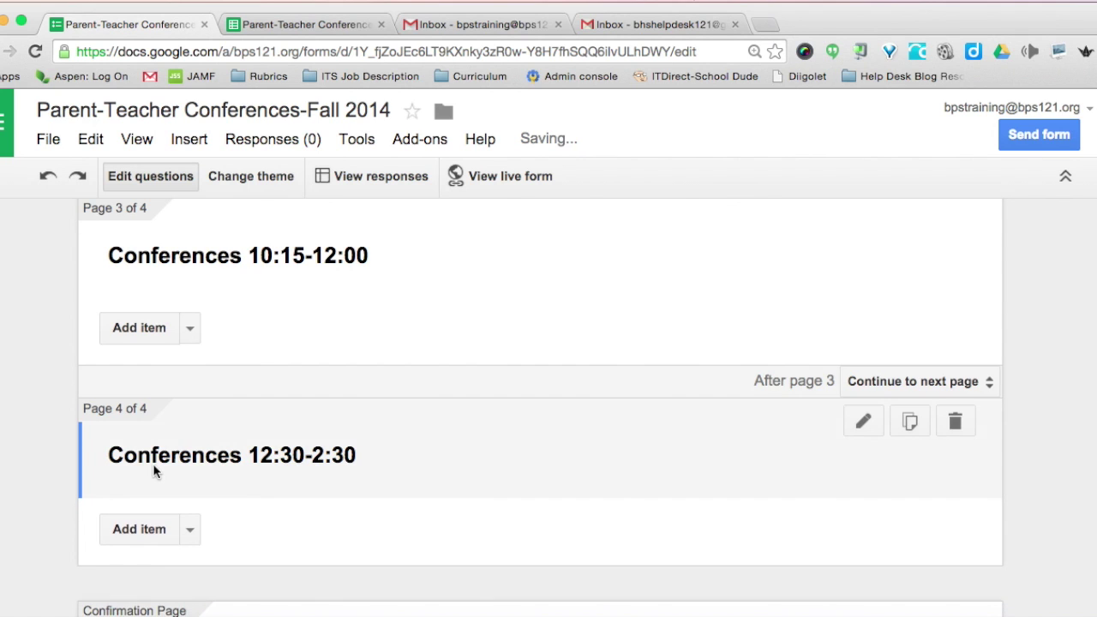
{"action": "scroll", "coordinate": [155, 467], "scroll_direction": "down", "scroll_amount": 5}
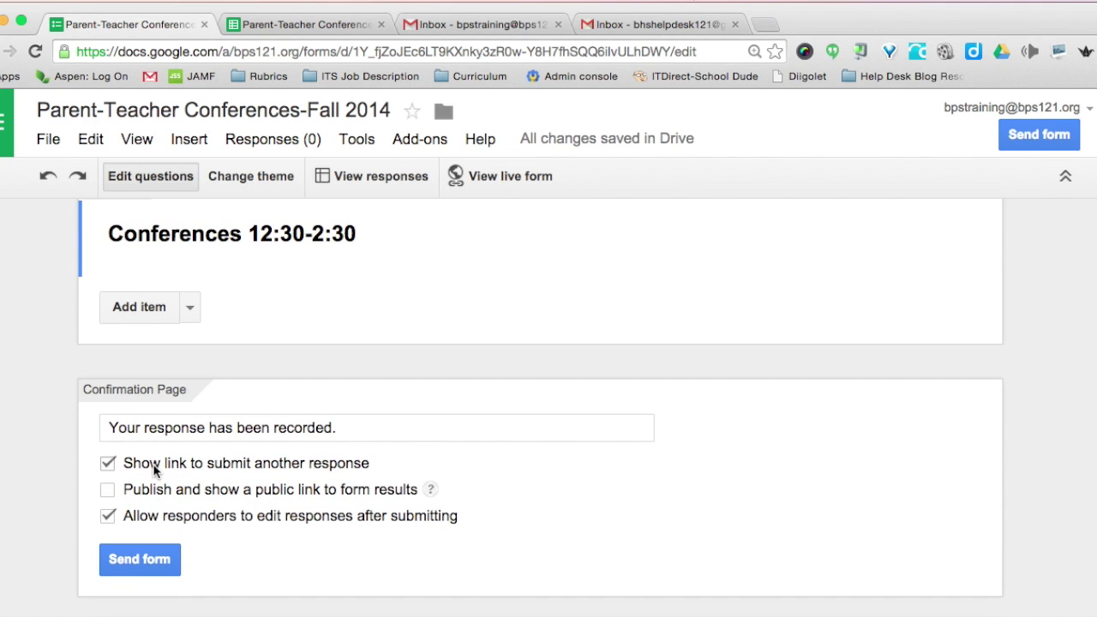
- Change the After page 1, 2 and 3 settings from Continue to next page to Submit form
{"action": "scroll", "coordinate": [154, 465], "scroll_direction": "up", "scroll_amount": 7}
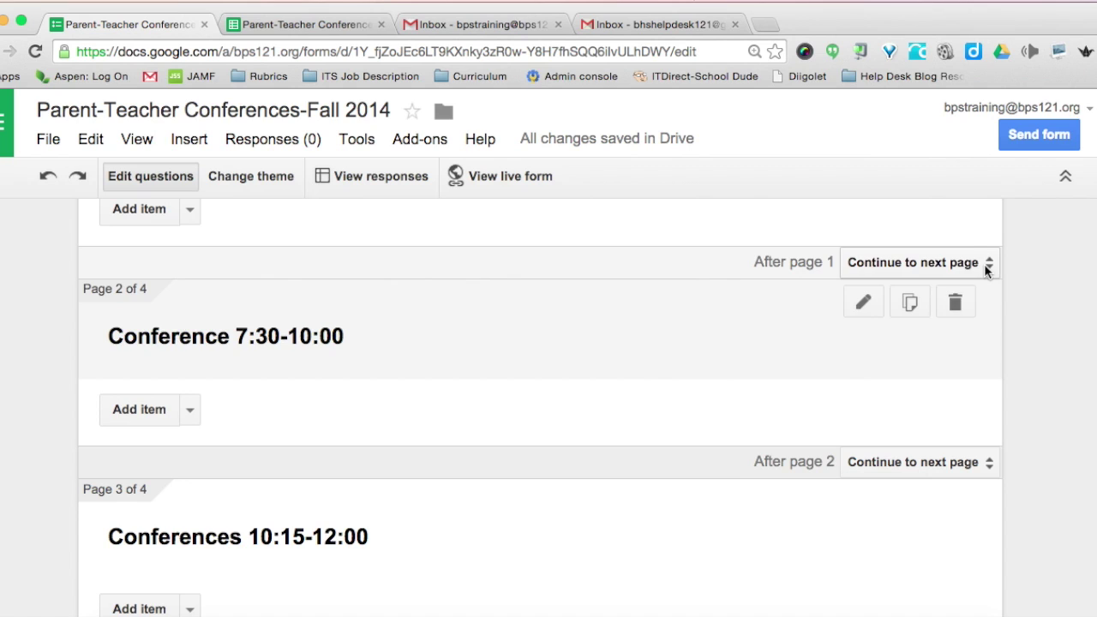
{"action": "left_click", "coordinate": [986, 266]}
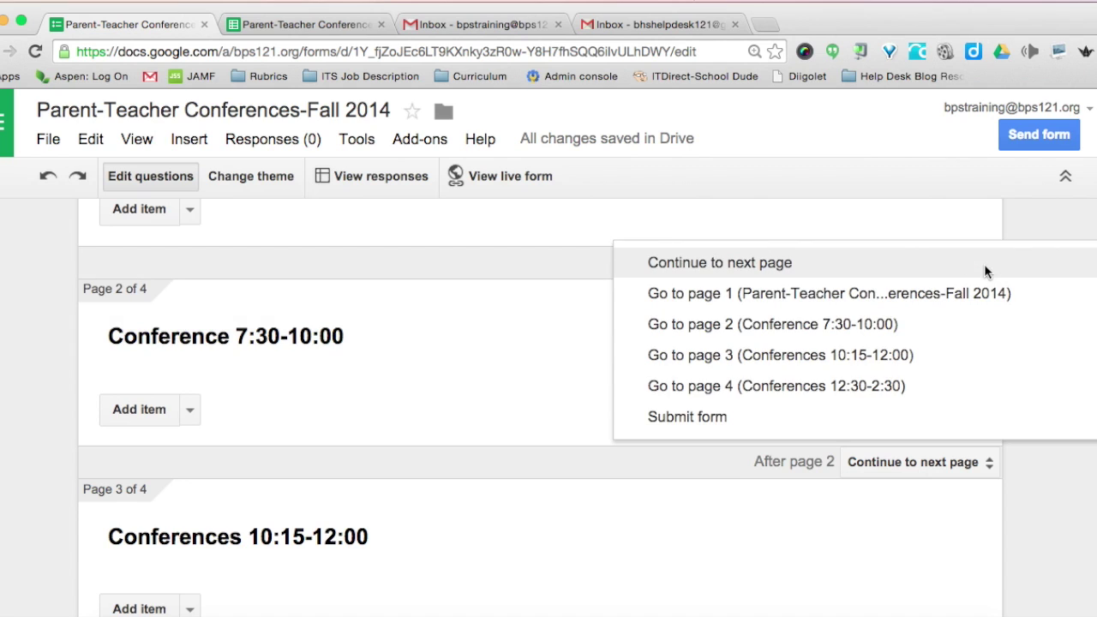
{"action": "left_click", "coordinate": [677, 420]}
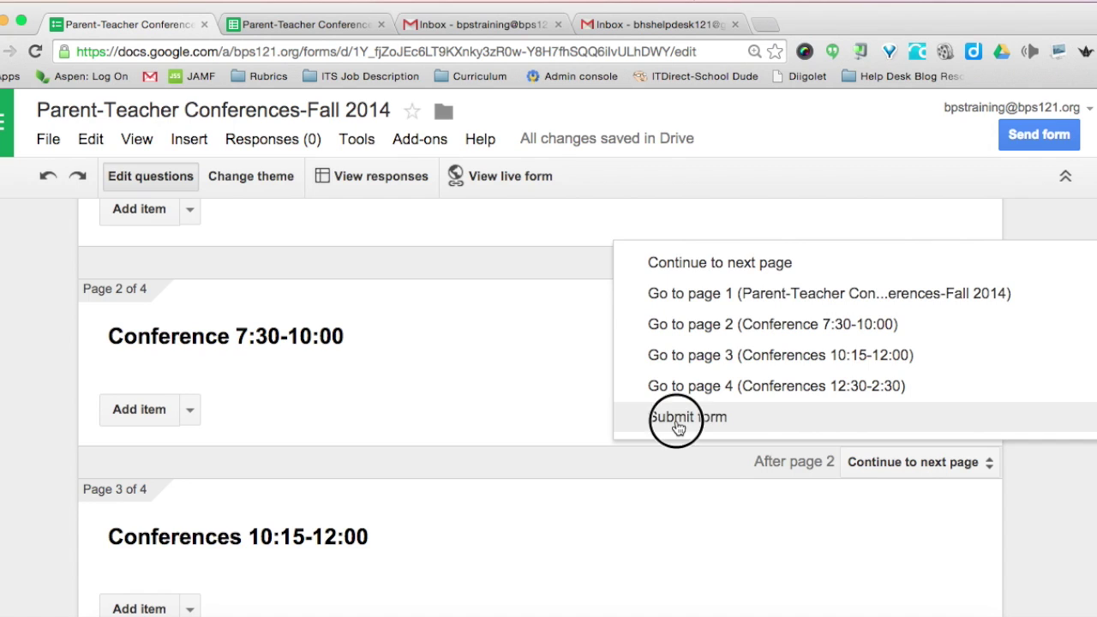
{"action": "left_click", "coordinate": [900, 464]}
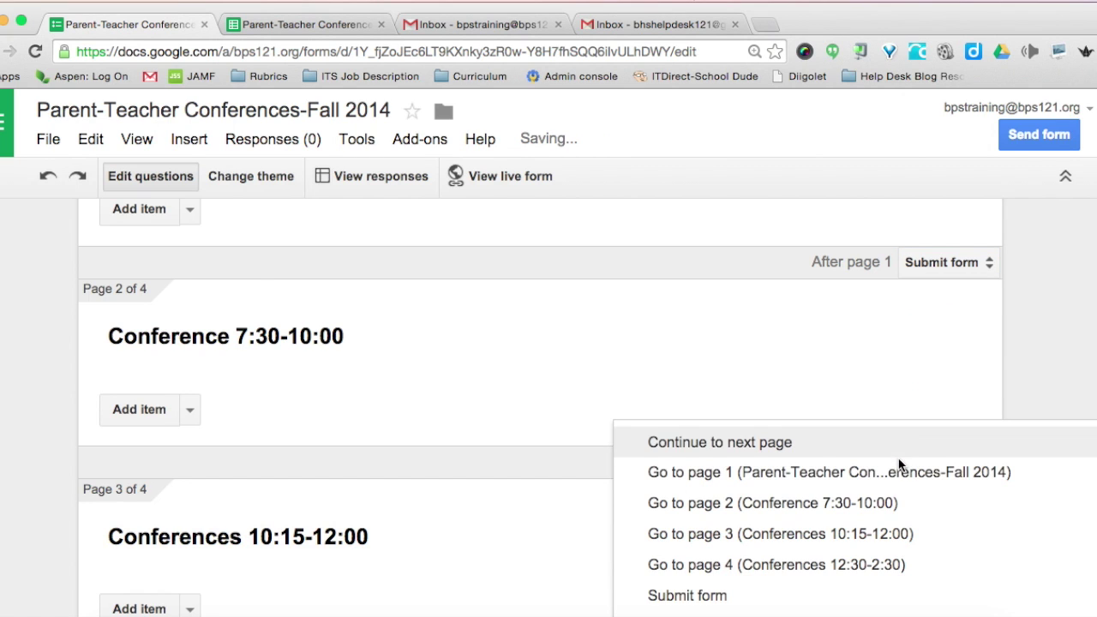
{"action": "left_click", "coordinate": [708, 605]}
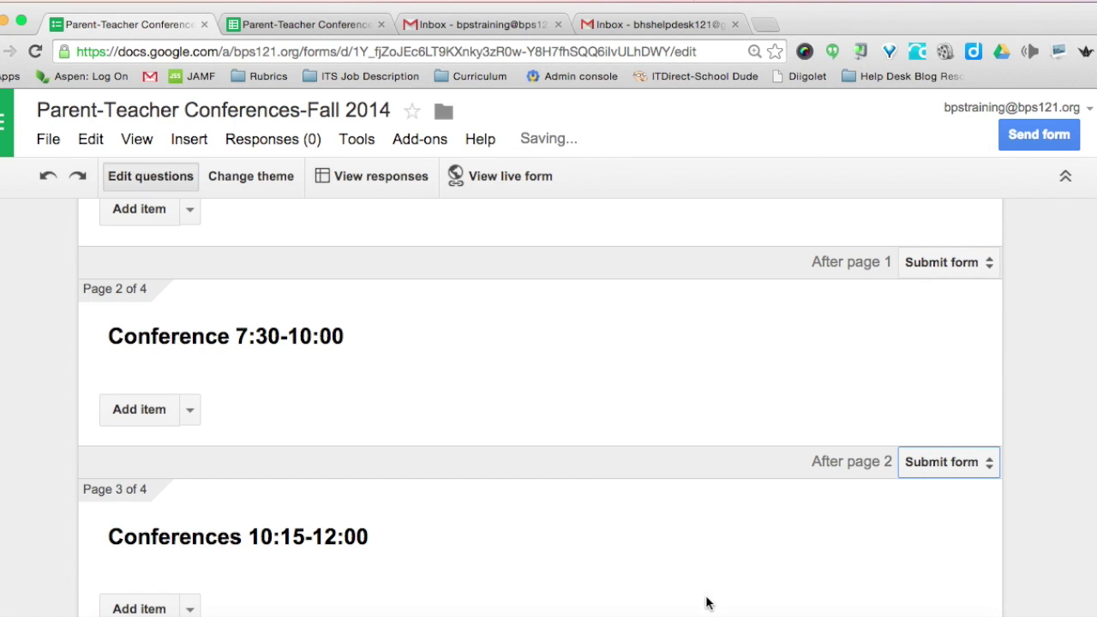
{"action": "scroll", "coordinate": [700, 522], "scroll_direction": "down", "scroll_amount": 5}
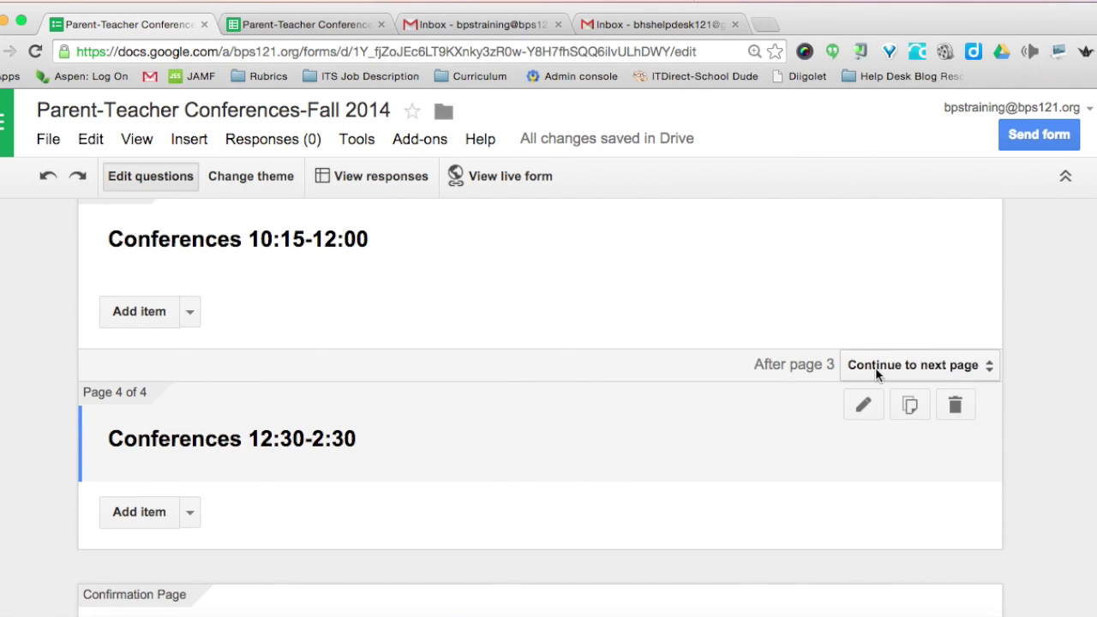
{"action": "left_click", "coordinate": [877, 370]}
{"action": "left_click", "coordinate": [710, 532]}
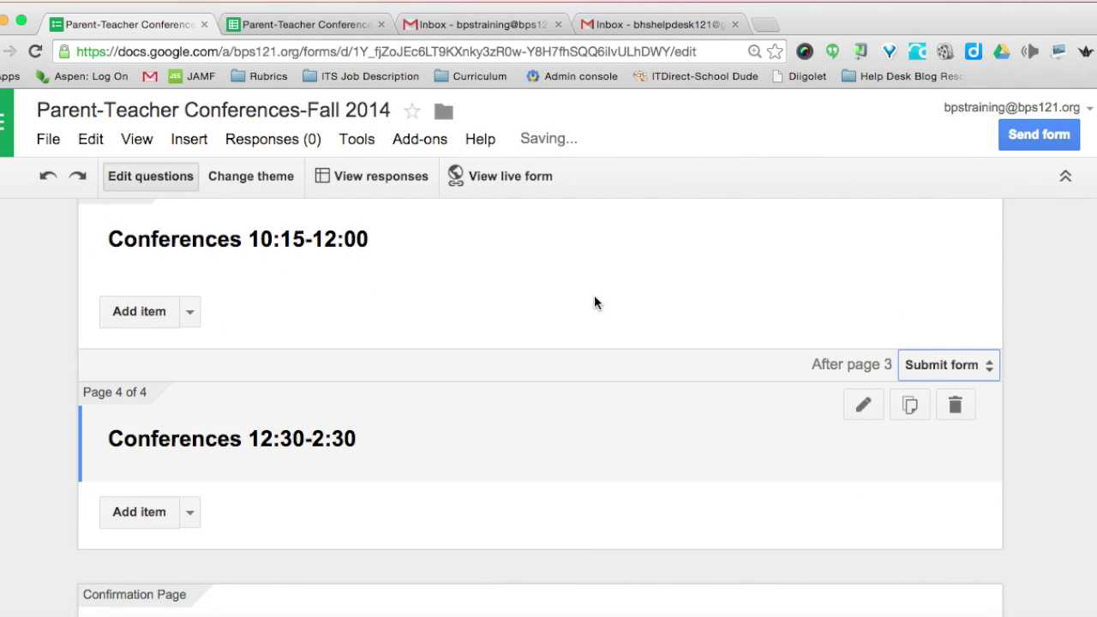
{"action": "scroll", "coordinate": [594, 295], "scroll_direction": "up", "scroll_amount": 8}
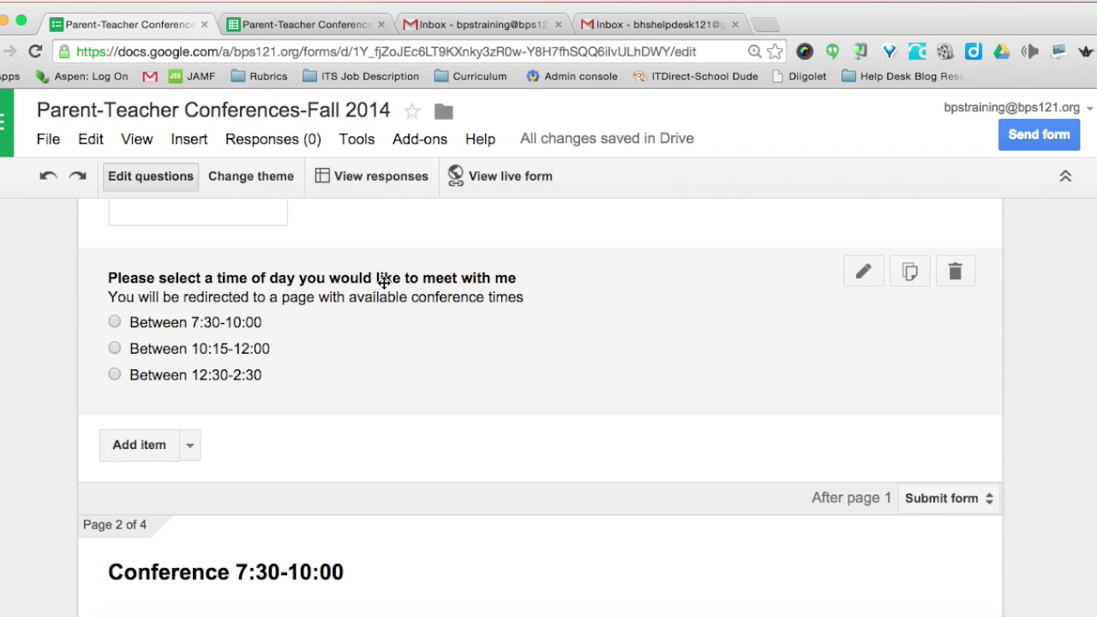
- Route the 7:30-10:00, 10:15-12:00 and 12:30-2:30 answers to pages 2, 3 and 4
{"action": "left_click", "coordinate": [861, 276]}
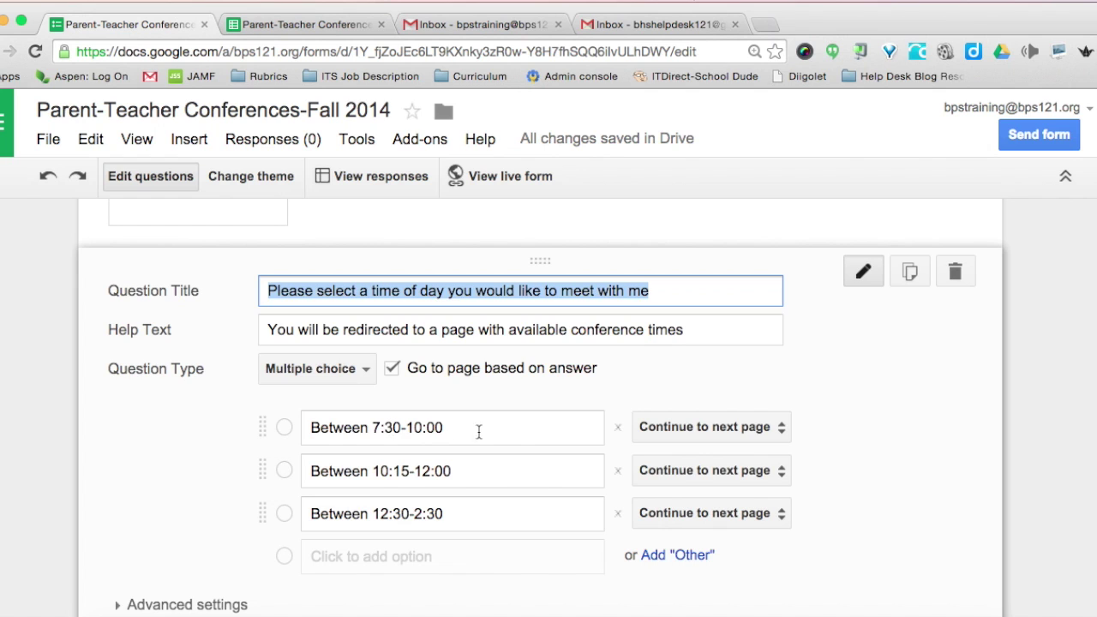
{"action": "scroll", "coordinate": [485, 433], "scroll_direction": "down", "scroll_amount": 3}
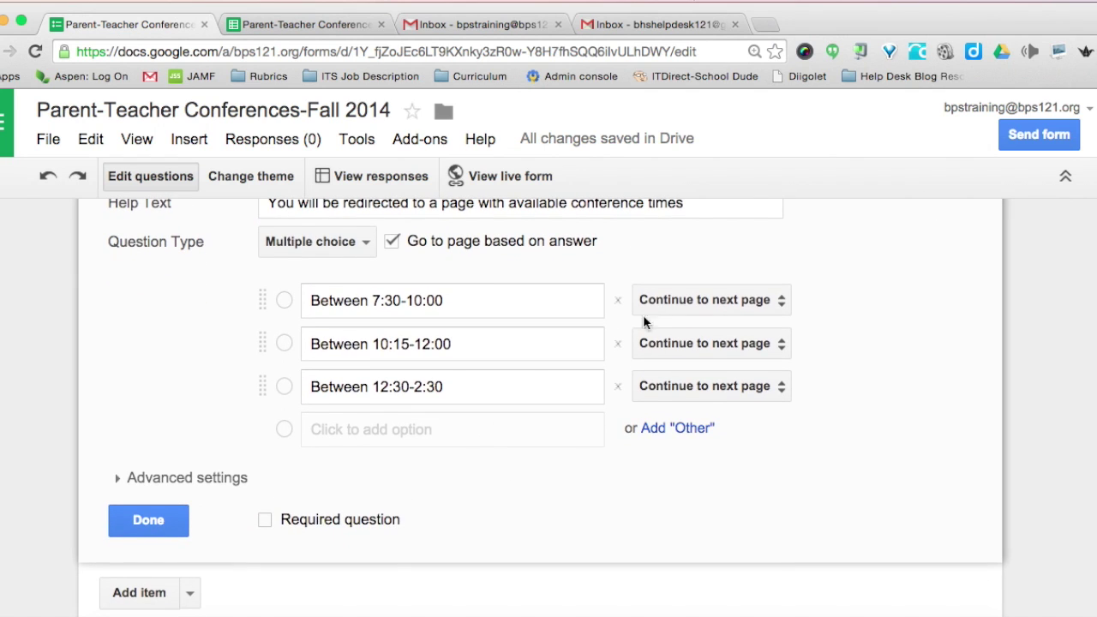
{"action": "left_click", "coordinate": [707, 300]}
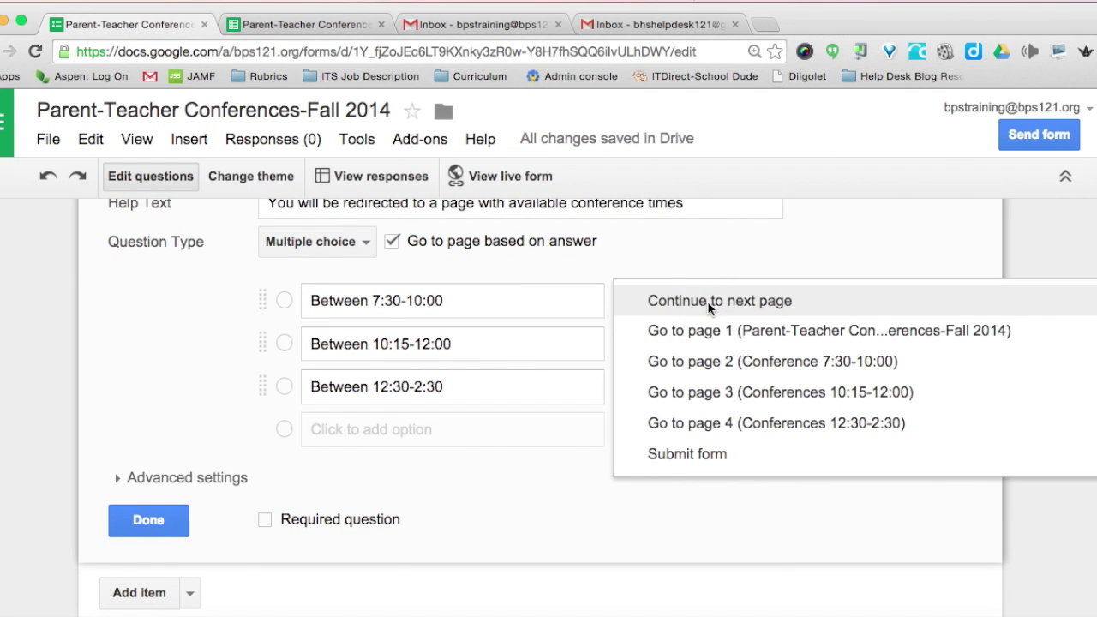
{"action": "left_click", "coordinate": [711, 375]}
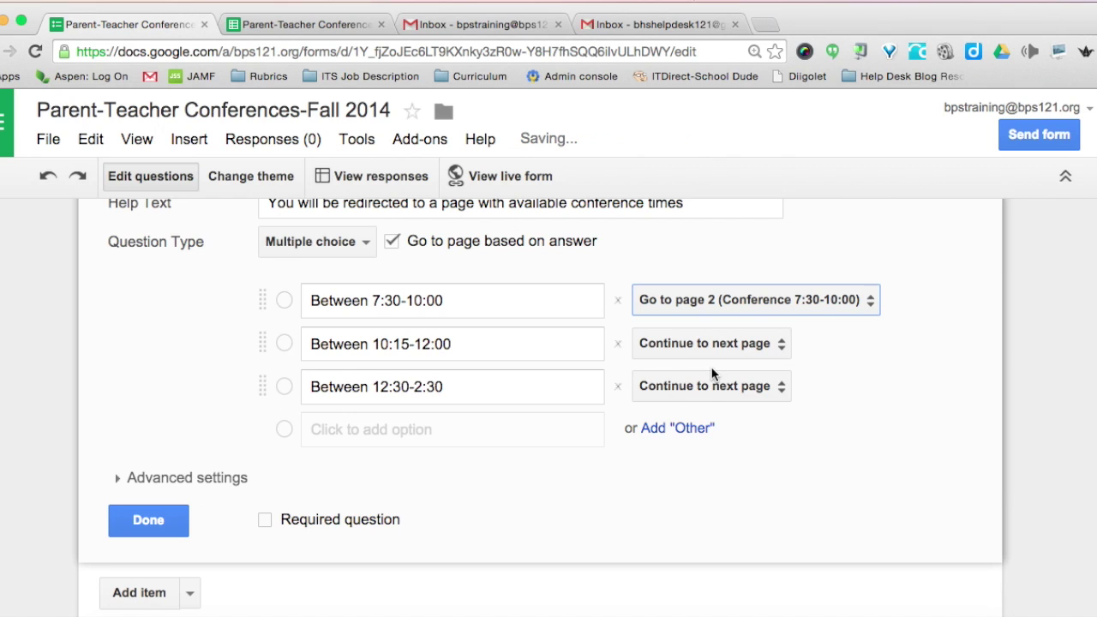
{"action": "left_click", "coordinate": [667, 345]}
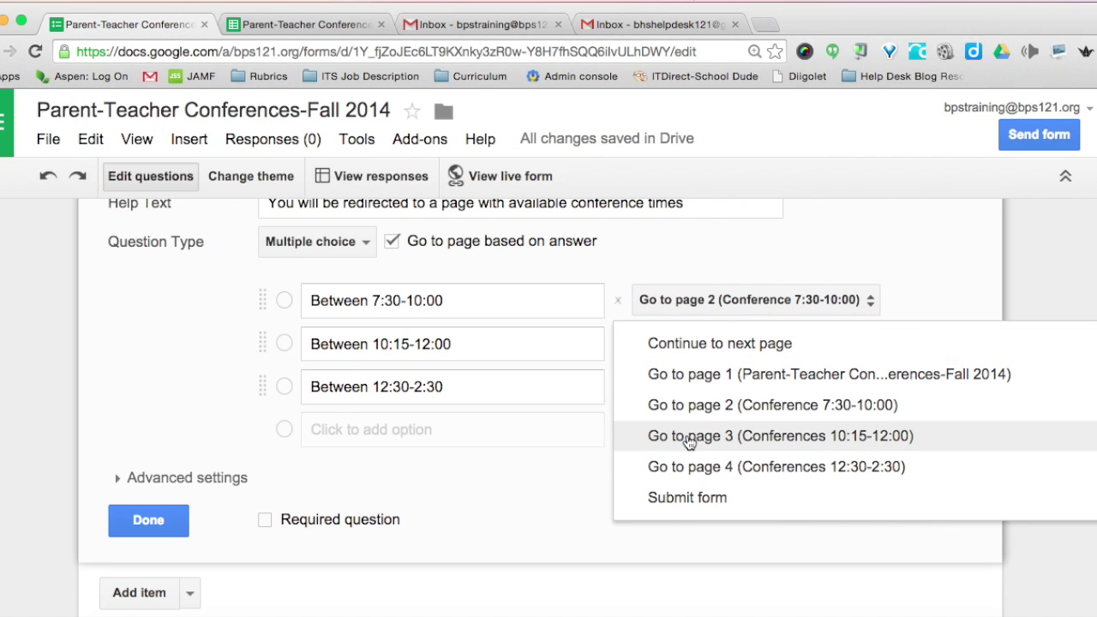
{"action": "left_click", "coordinate": [754, 437]}
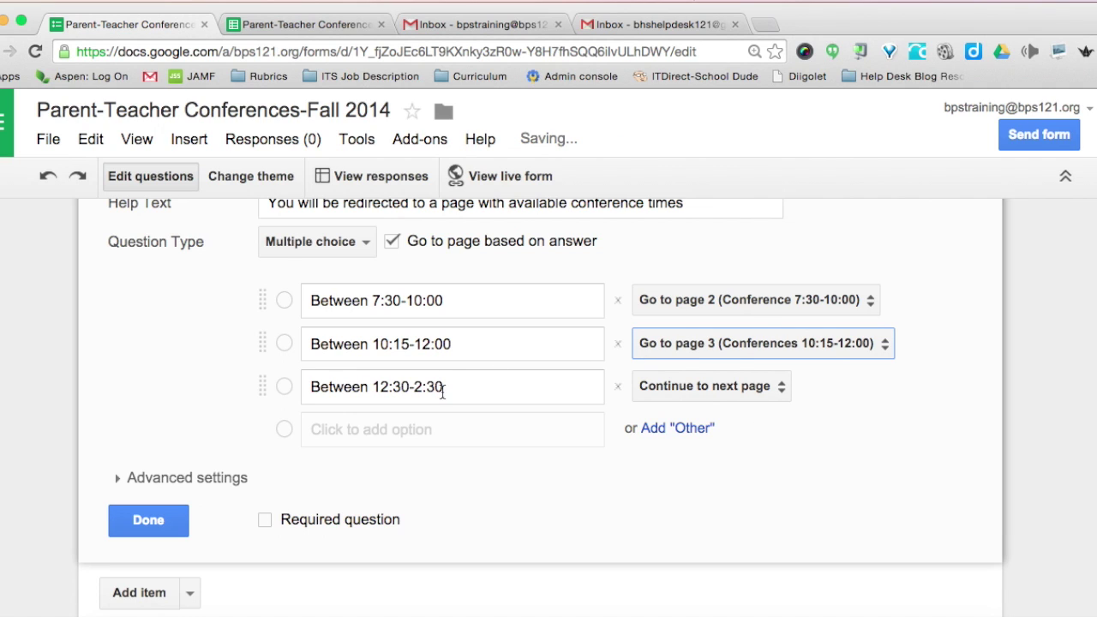
{"action": "left_click", "coordinate": [700, 387]}
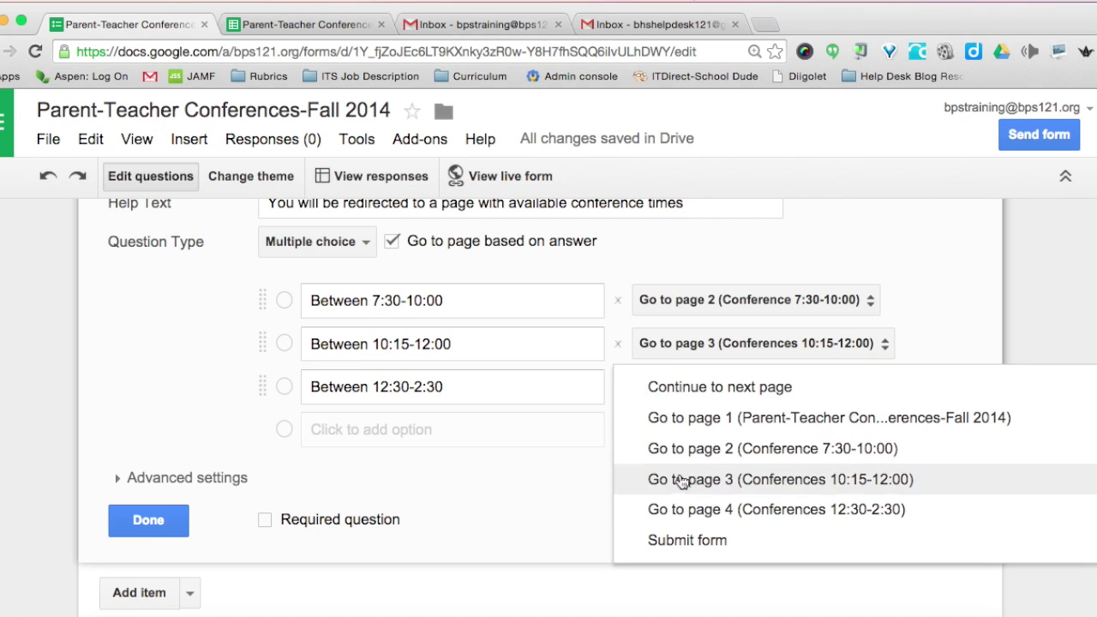
{"action": "left_click", "coordinate": [680, 515]}
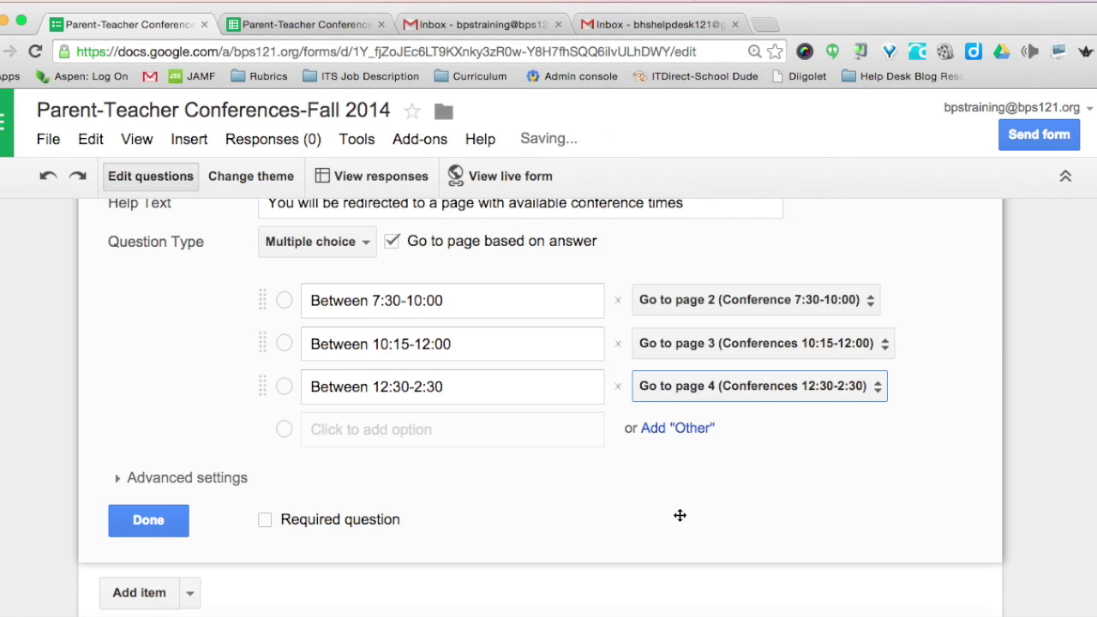
{"action": "left_click", "coordinate": [161, 519]}
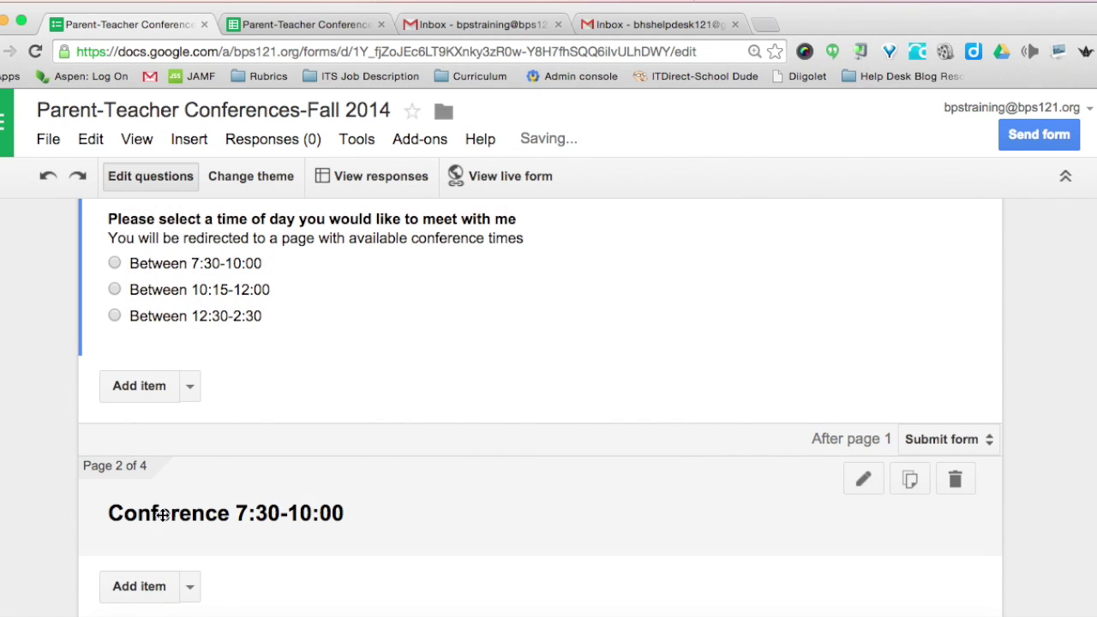
{"action": "scroll", "coordinate": [293, 487], "scroll_direction": "down", "scroll_amount": 3}
{"action": "scroll", "coordinate": [292, 487], "scroll_direction": "down", "scroll_amount": 1}
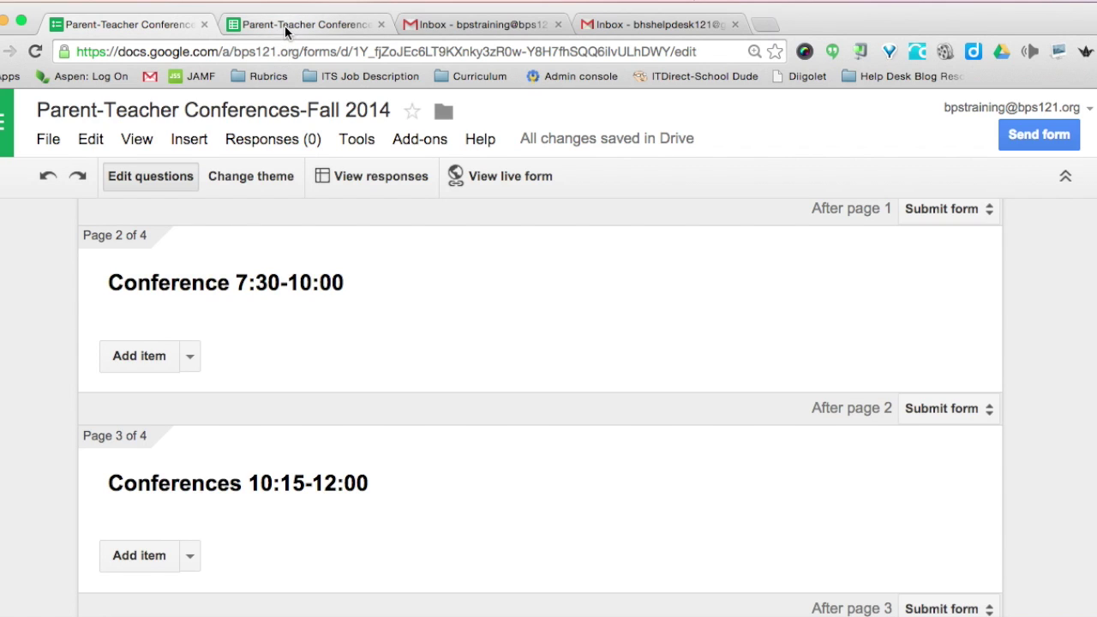
- In the conferences spreadsheet, format column A as Time
{"action": "left_click", "coordinate": [286, 26]}
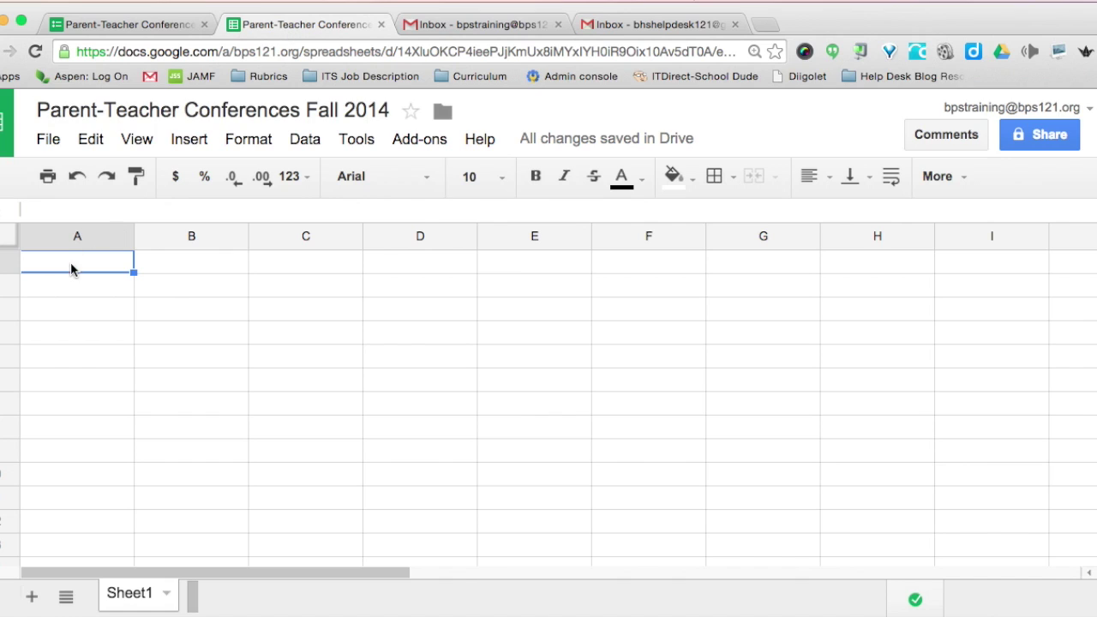
{"action": "left_click", "coordinate": [59, 235]}
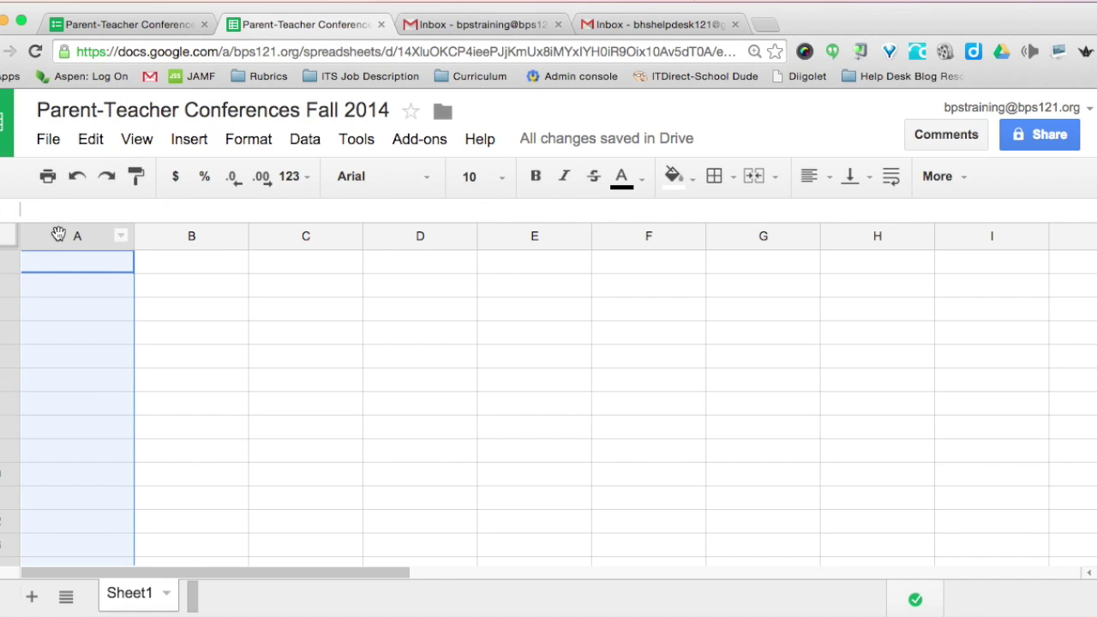
{"action": "left_click", "coordinate": [291, 176]}
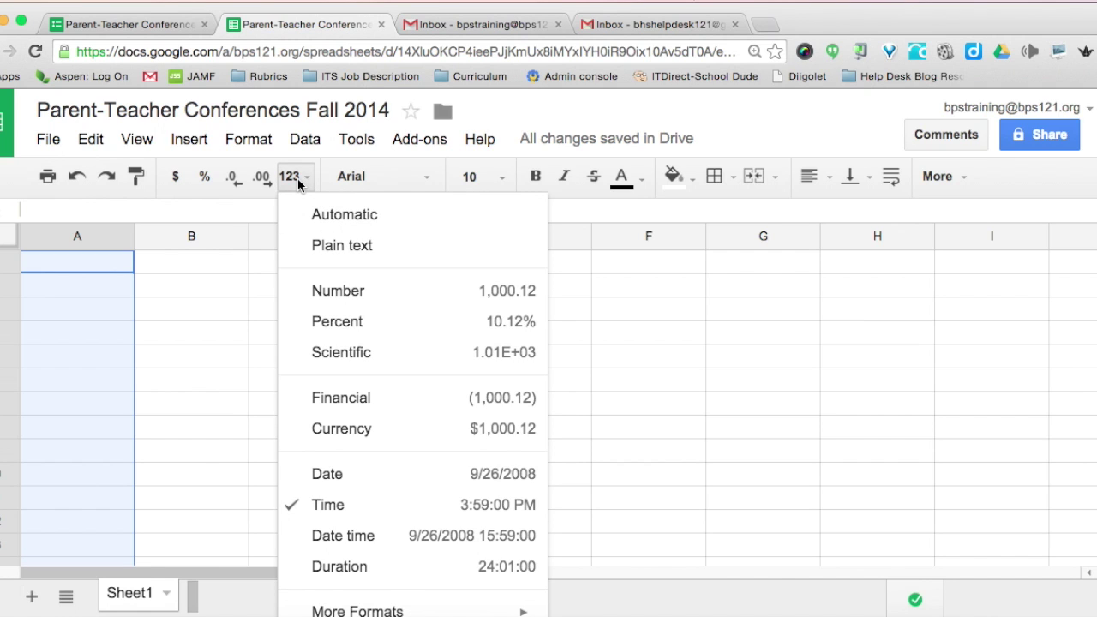
{"action": "left_click", "coordinate": [62, 271]}
- Enter 7:30 in cell A1 so it shows 7:30:00 AM
{"action": "type", "text": "7"}
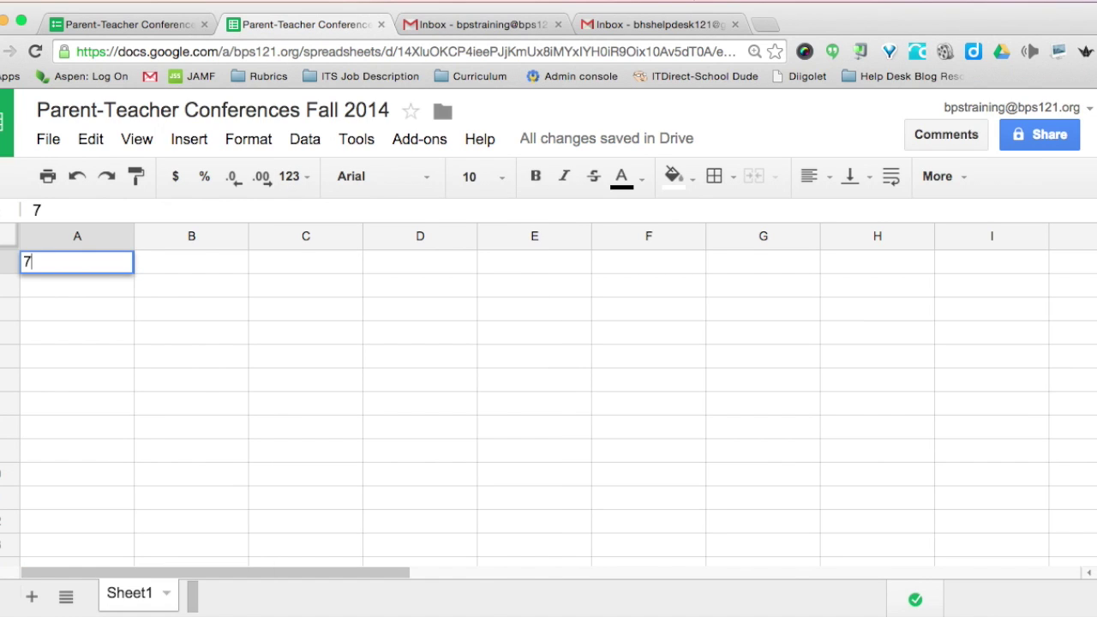
{"action": "type", "text": ":30"}
{"action": "key", "text": "Return"}
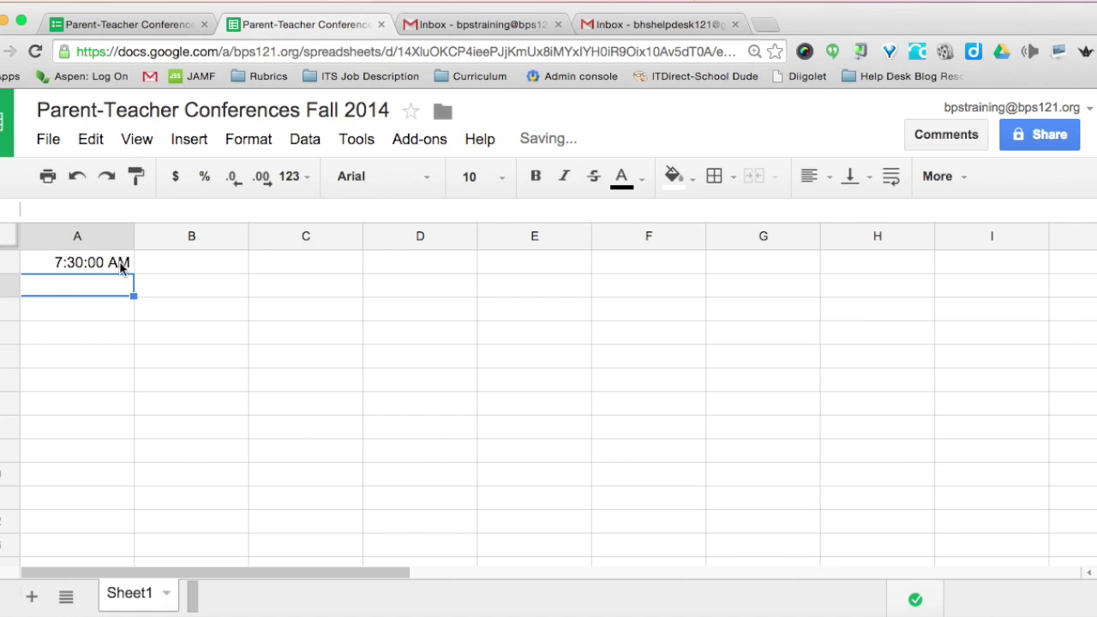
{"action": "left_click", "coordinate": [49, 262]}
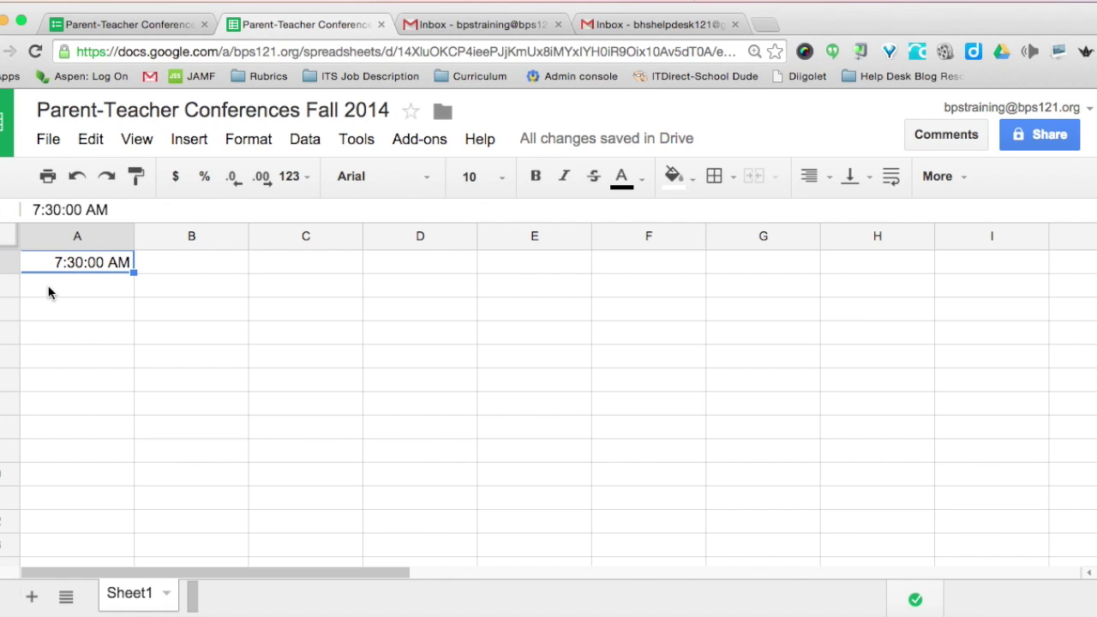
- Enter =A1+time(0,15,0) in cell A2 so it shows 7:45:00 AM
{"action": "left_click", "coordinate": [46, 287]}
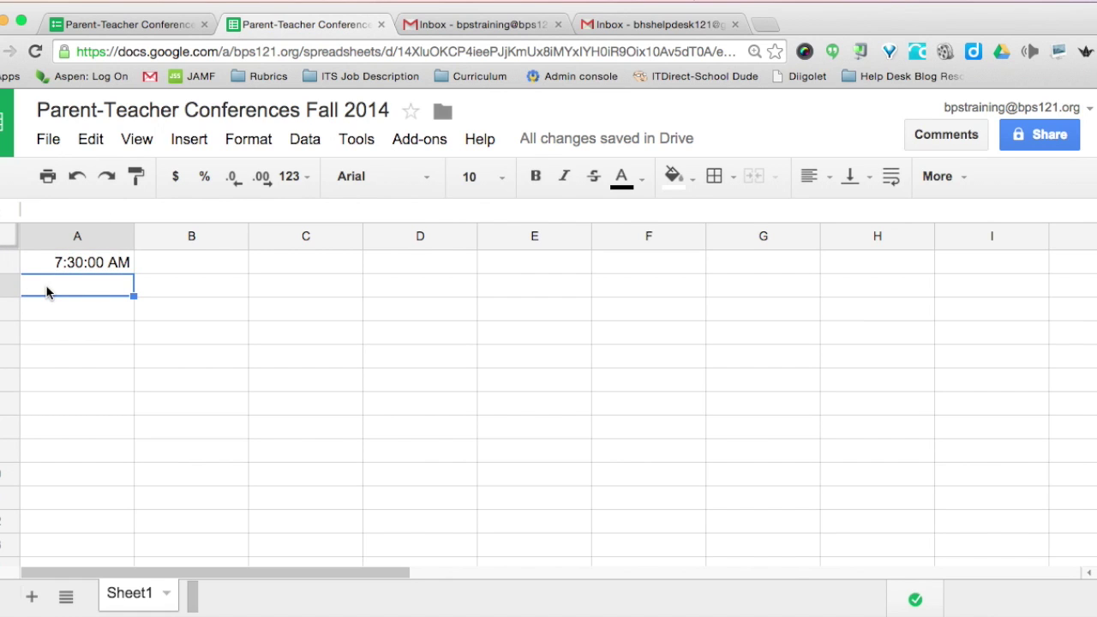
{"action": "type", "text": "="}
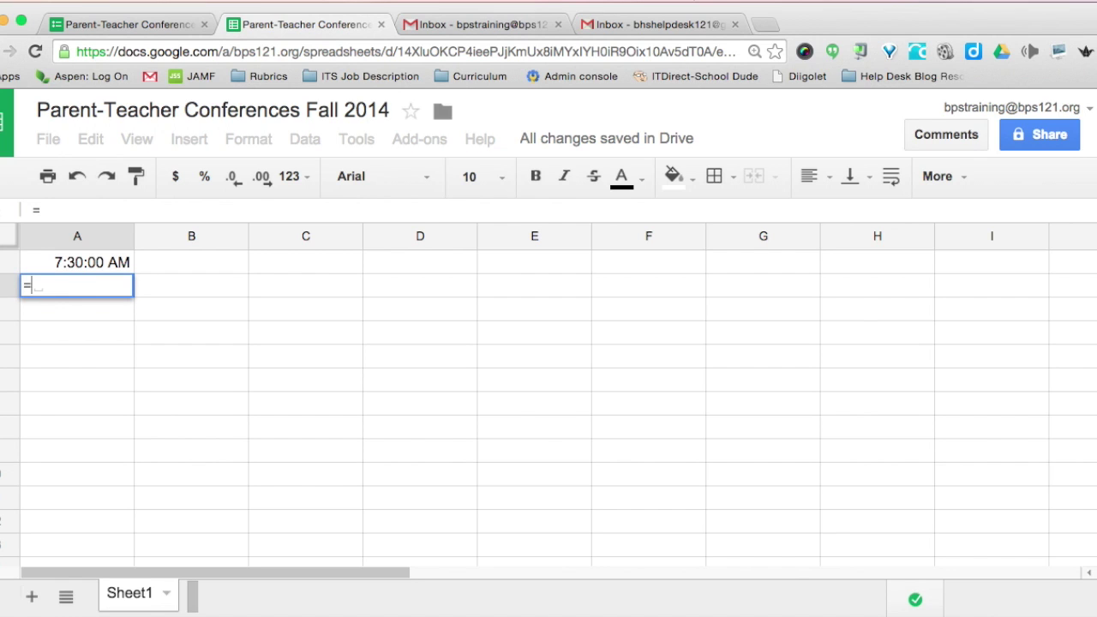
{"action": "left_click", "coordinate": [43, 259]}
{"action": "type", "text": "+time"}
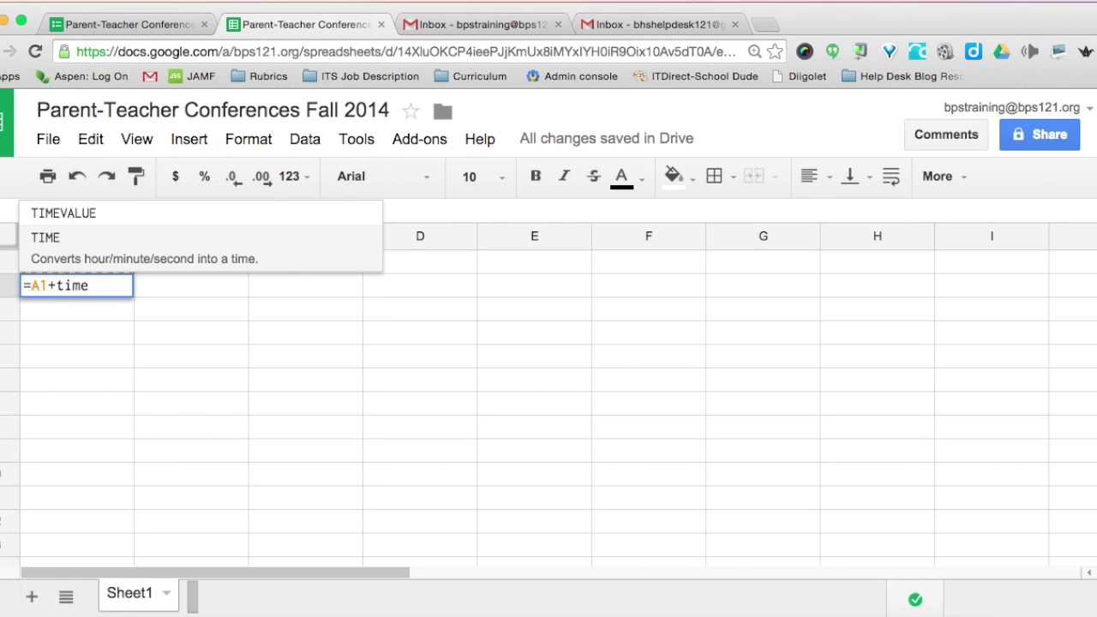
{"action": "type", "text": "(0"}
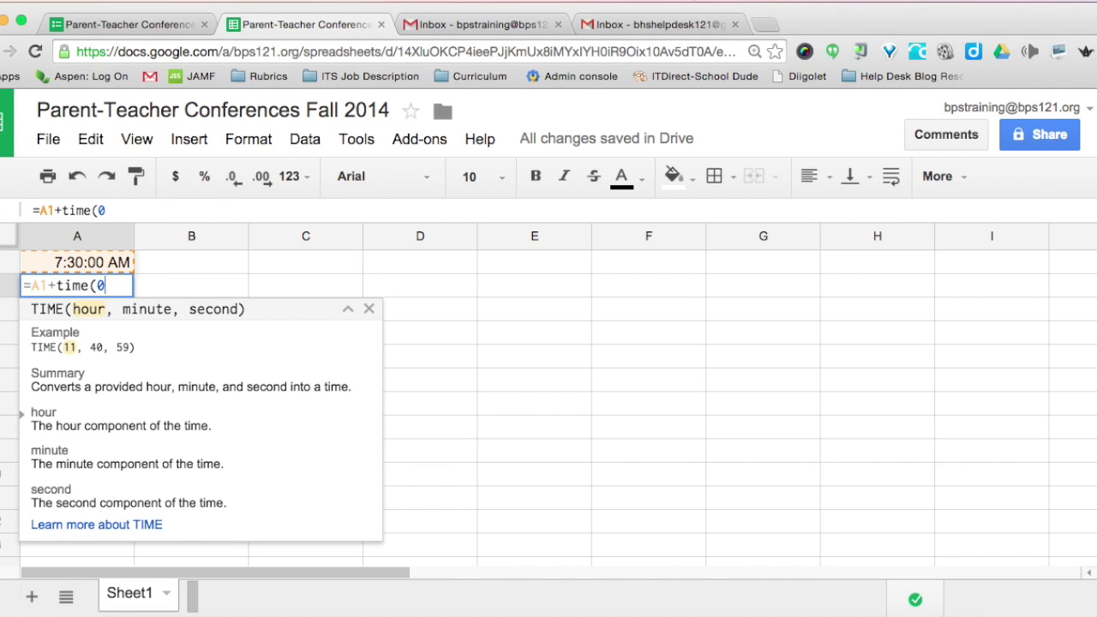
{"action": "type", "text": ",15,"}
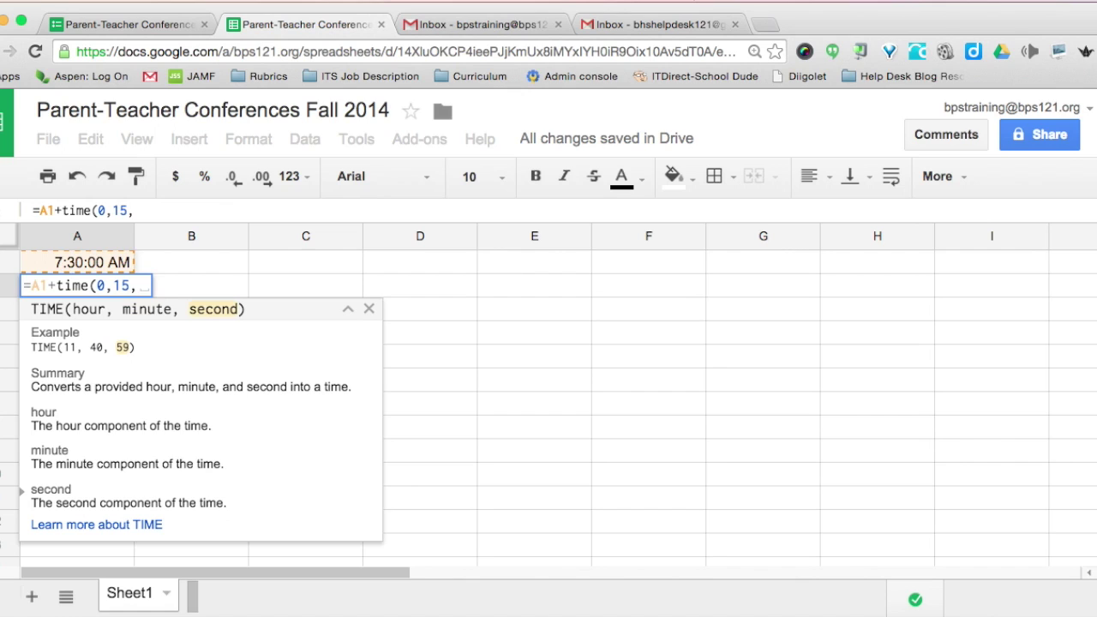
{"action": "type", "text": "0)"}
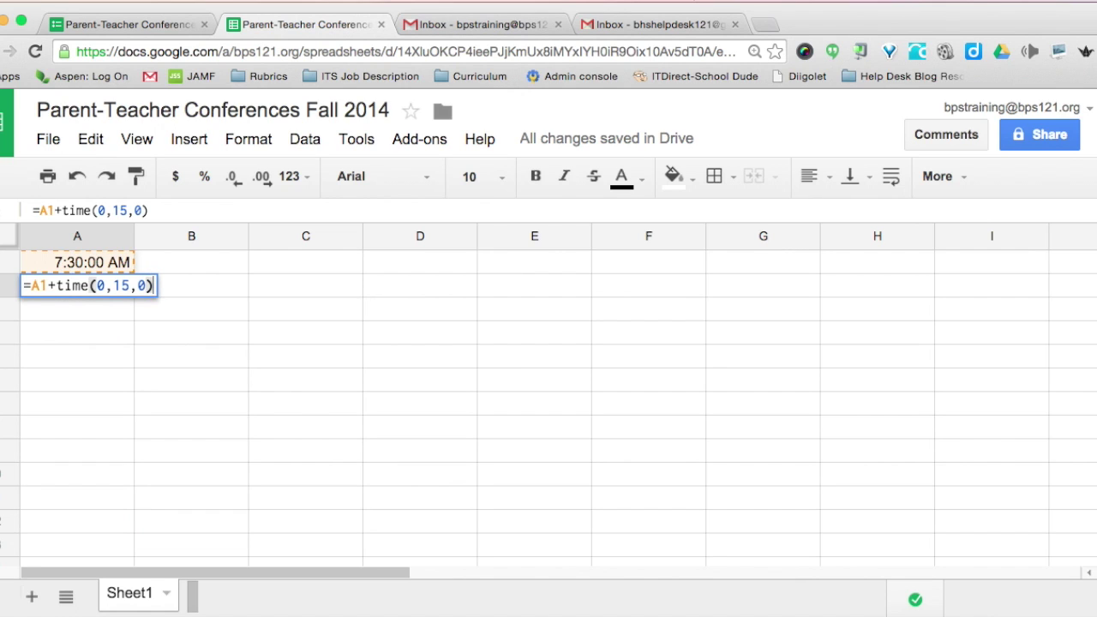
{"action": "key", "text": "Return"}
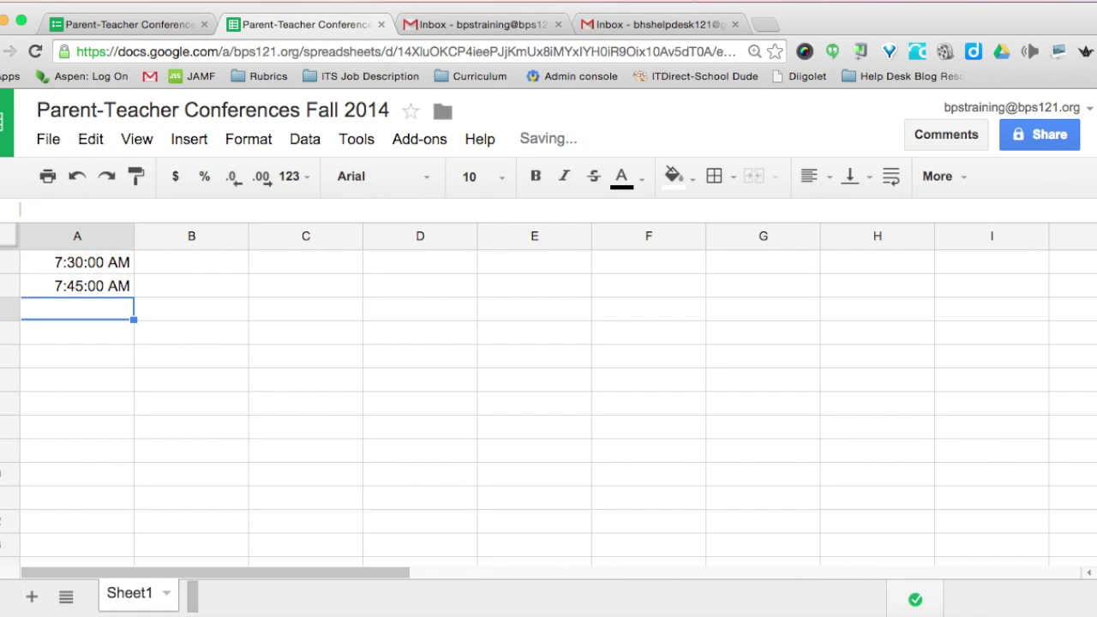
- Fill the A2 formula down column A until the last cell reads 2:30:00 PM
{"action": "left_click", "coordinate": [41, 278]}
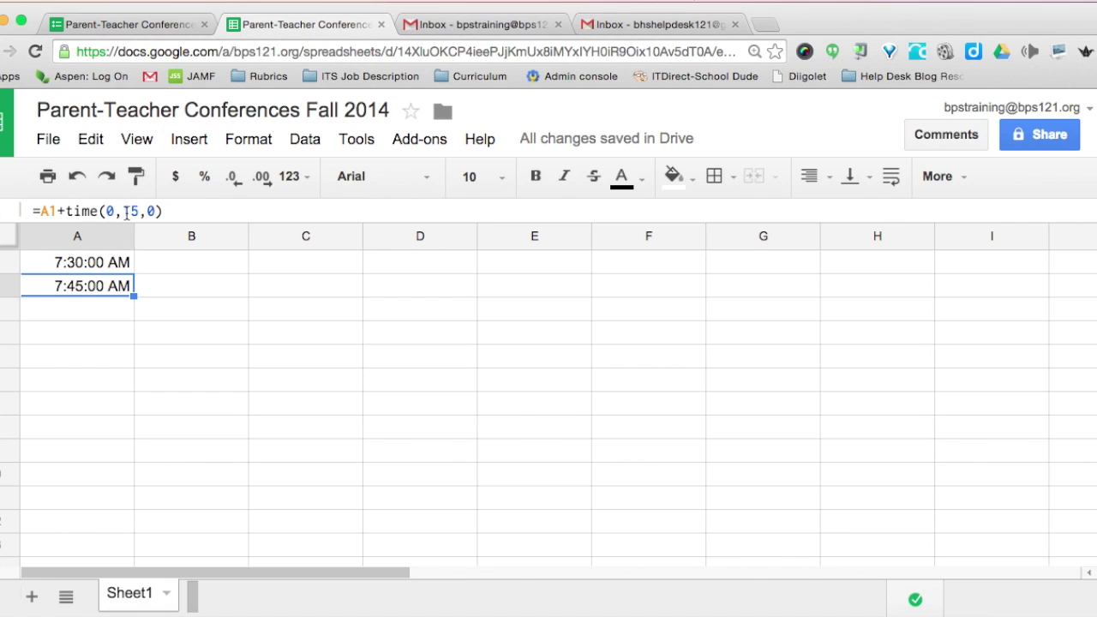
{"action": "left_click_drag", "start_coordinate": [133, 296], "coordinate": [58, 578]}
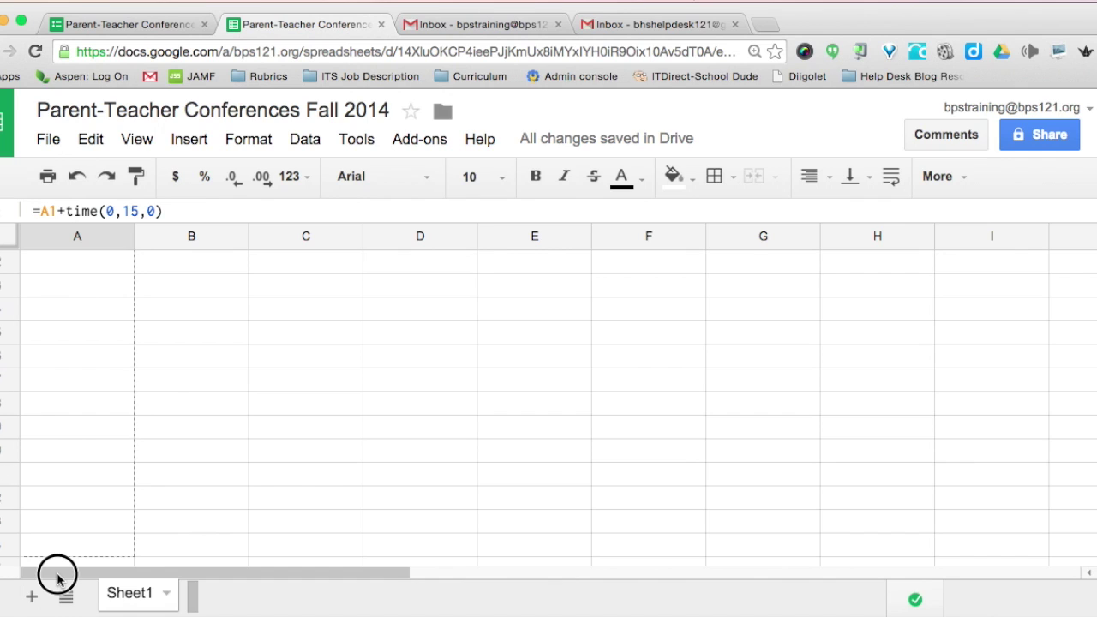
{"action": "left_click_drag", "start_coordinate": [56, 579], "coordinate": [51, 495]}
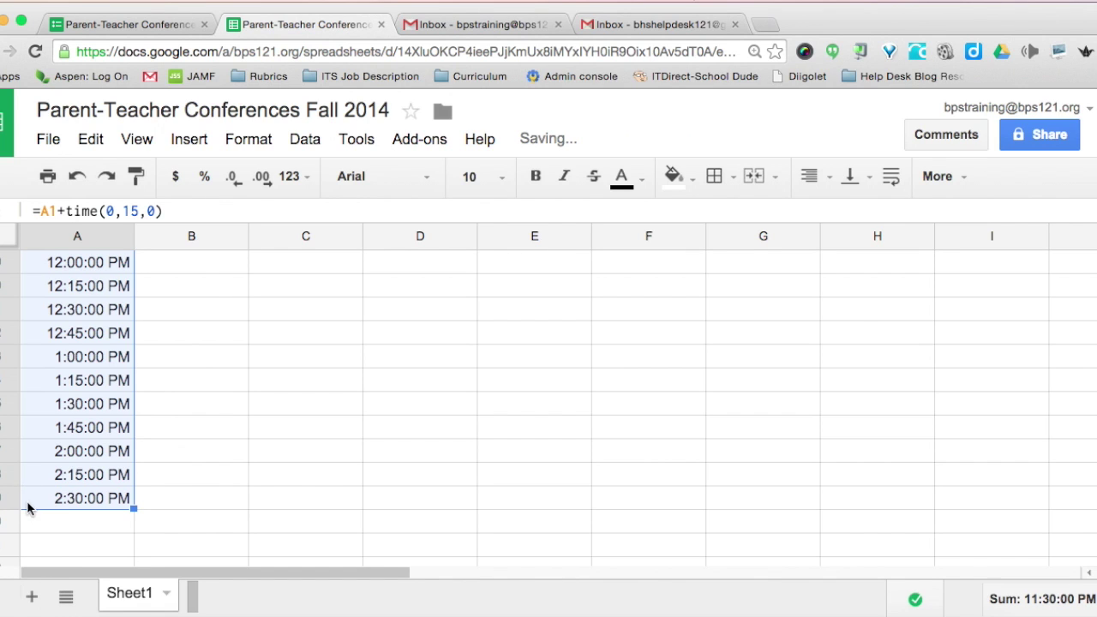
{"action": "scroll", "coordinate": [41, 319], "scroll_direction": "up", "scroll_amount": 6}
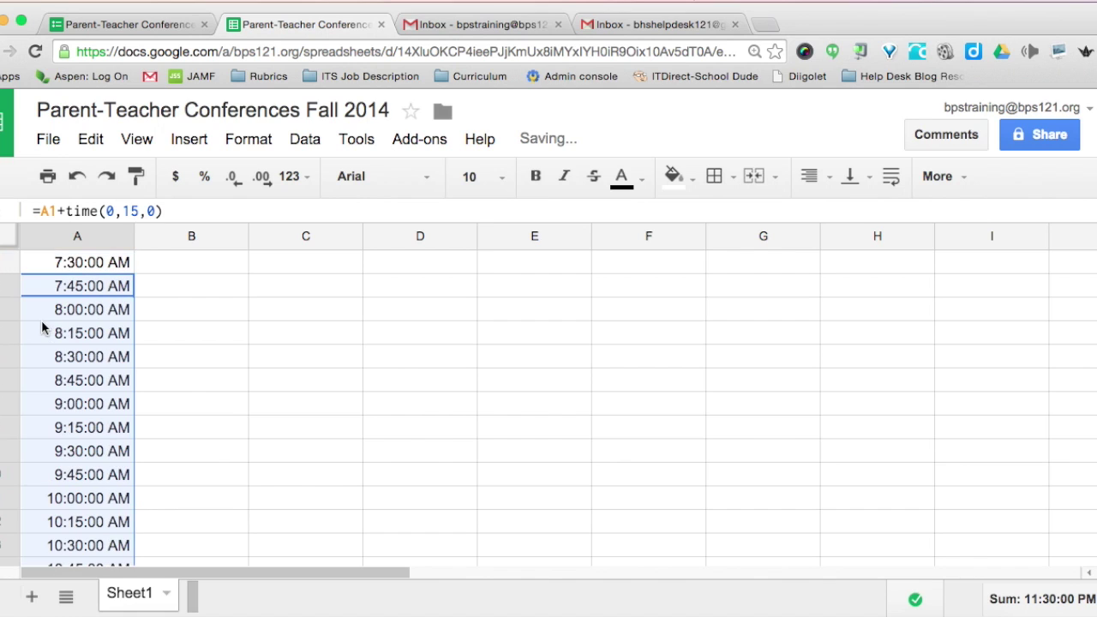
{"action": "left_click", "coordinate": [44, 266]}
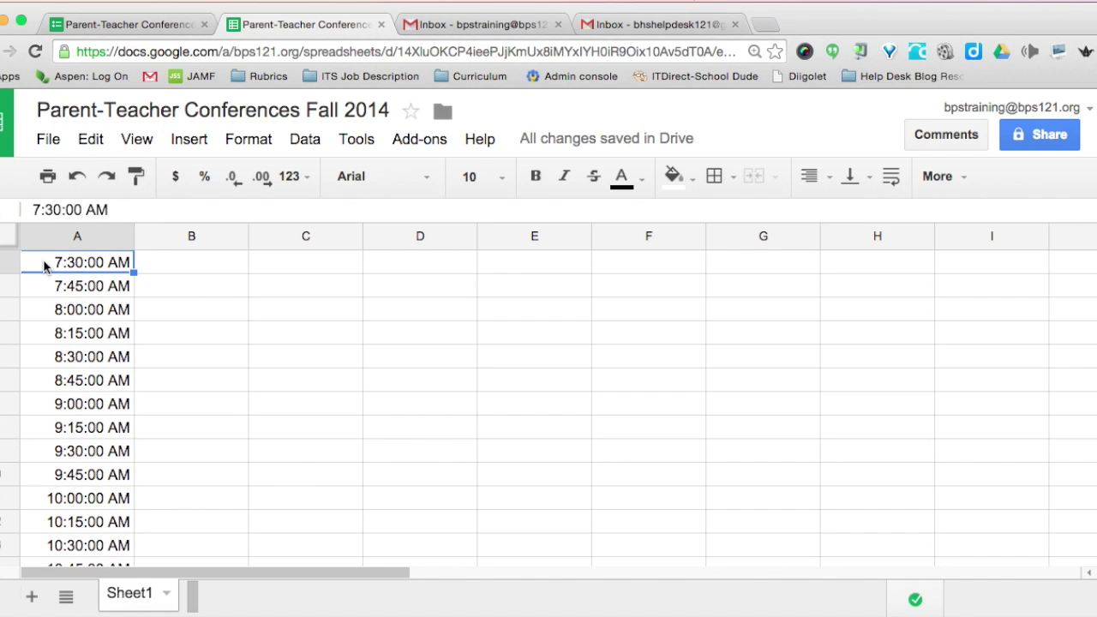
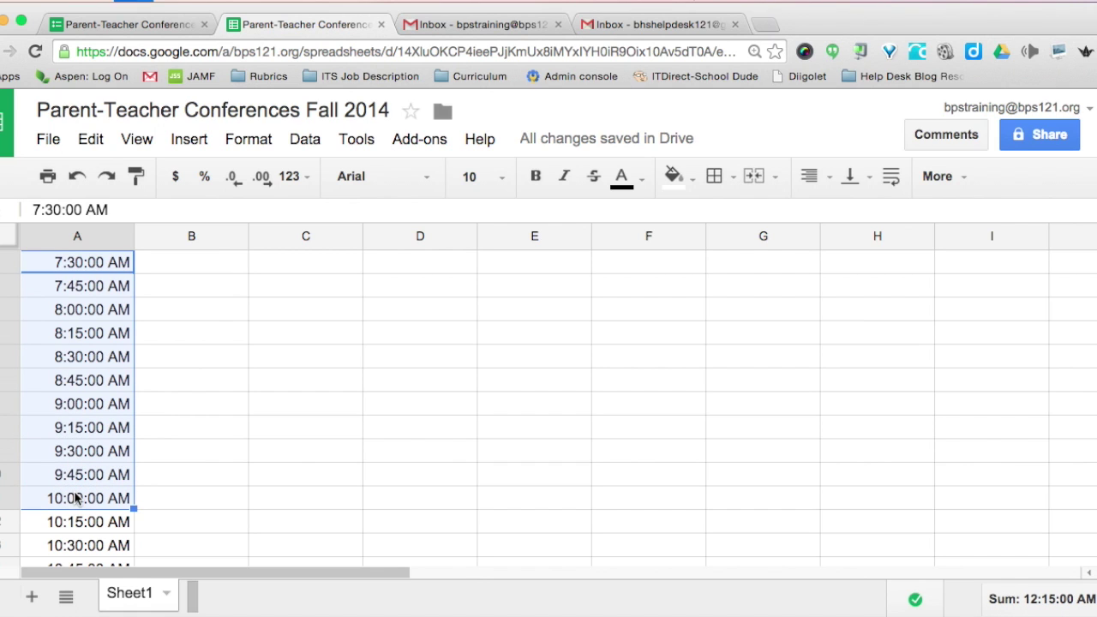
- Switch from the times spreadsheet to the conference sign-up form editor
{"action": "left_click", "coordinate": [129, 24]}
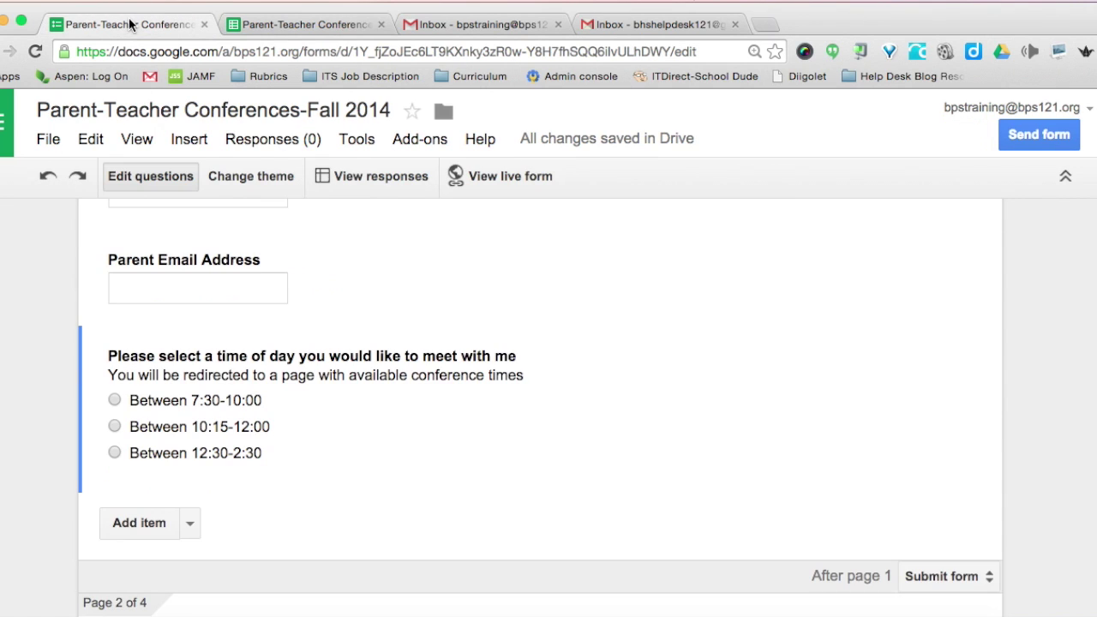
- Add page 2 multiple-choice question 'Select your conference time' with pasted 7:30–10:00 AM choices
{"action": "scroll", "coordinate": [146, 289], "scroll_direction": "down", "scroll_amount": 5}
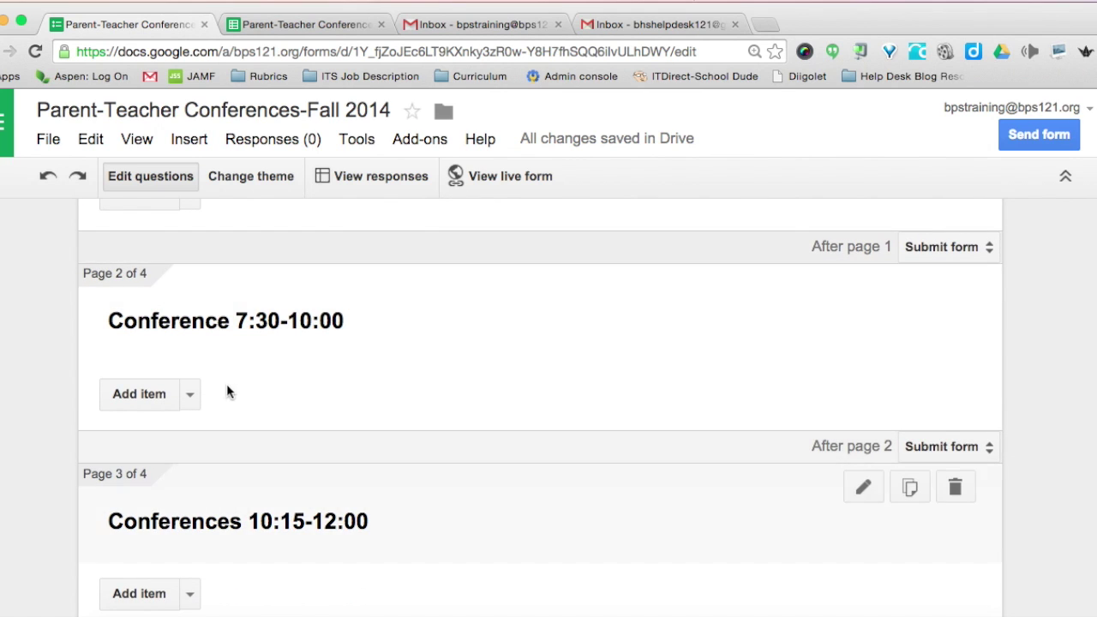
{"action": "left_click", "coordinate": [190, 396]}
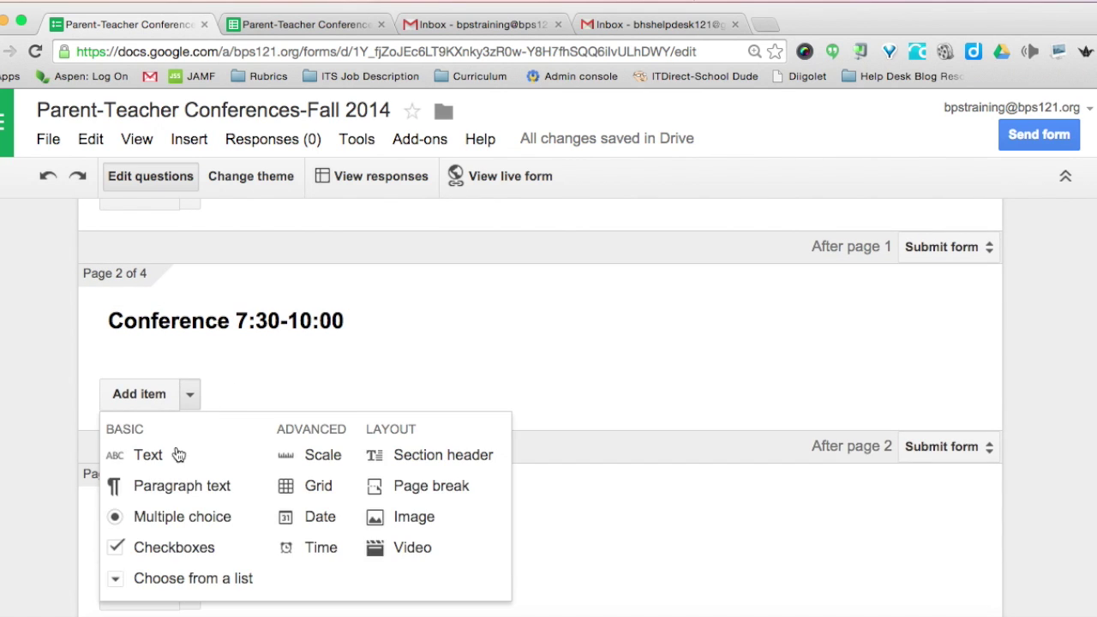
{"action": "left_click", "coordinate": [163, 519]}
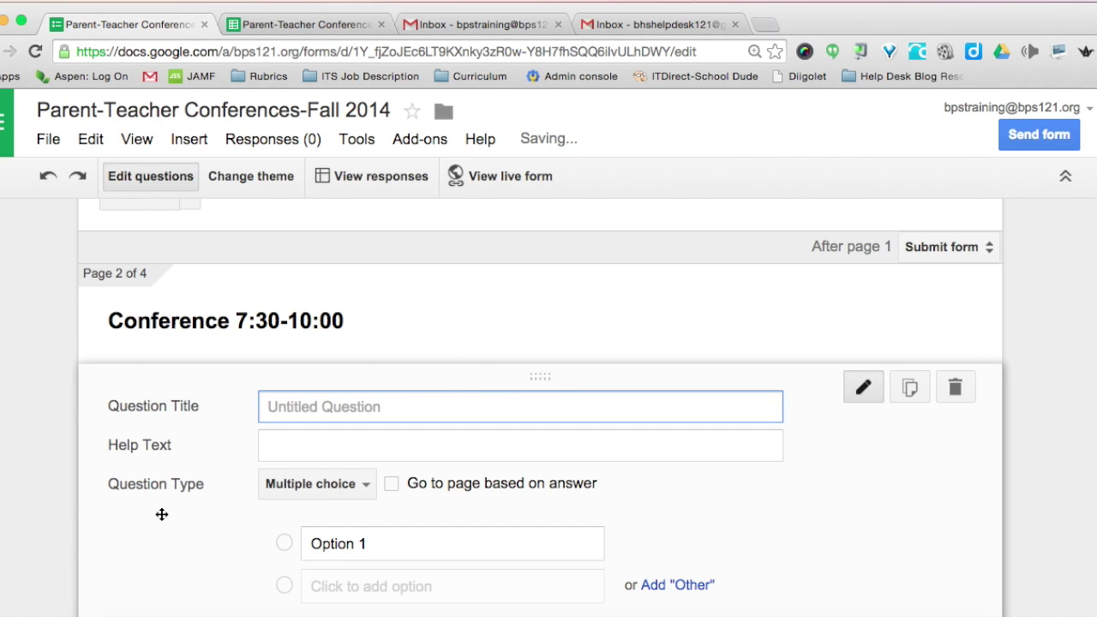
{"action": "type", "text": "S"}
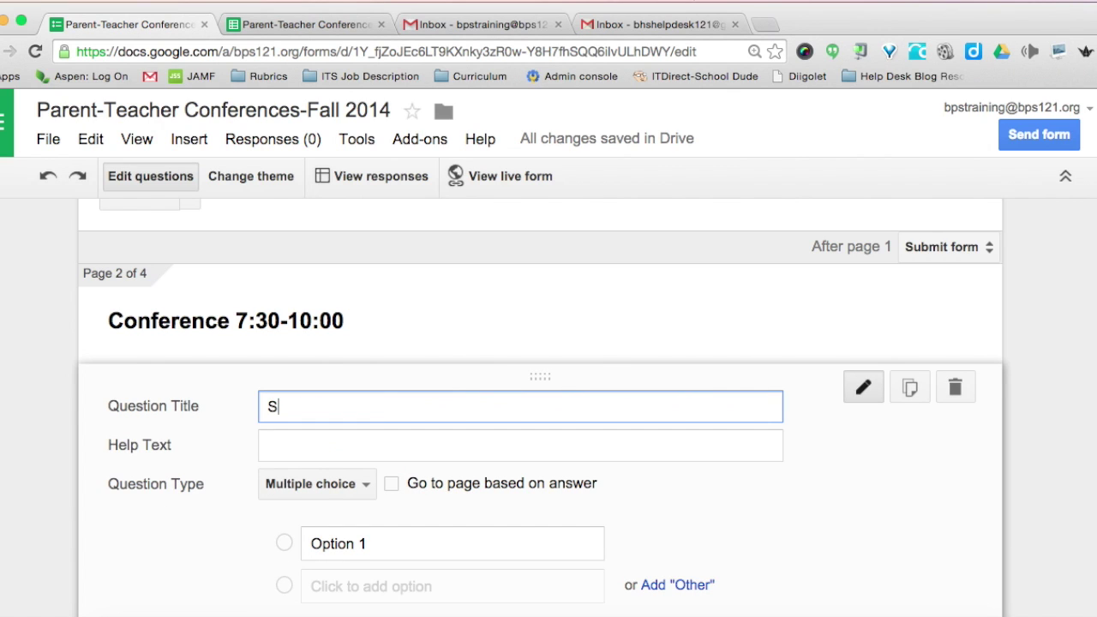
{"action": "type", "text": "elect your conference time"}
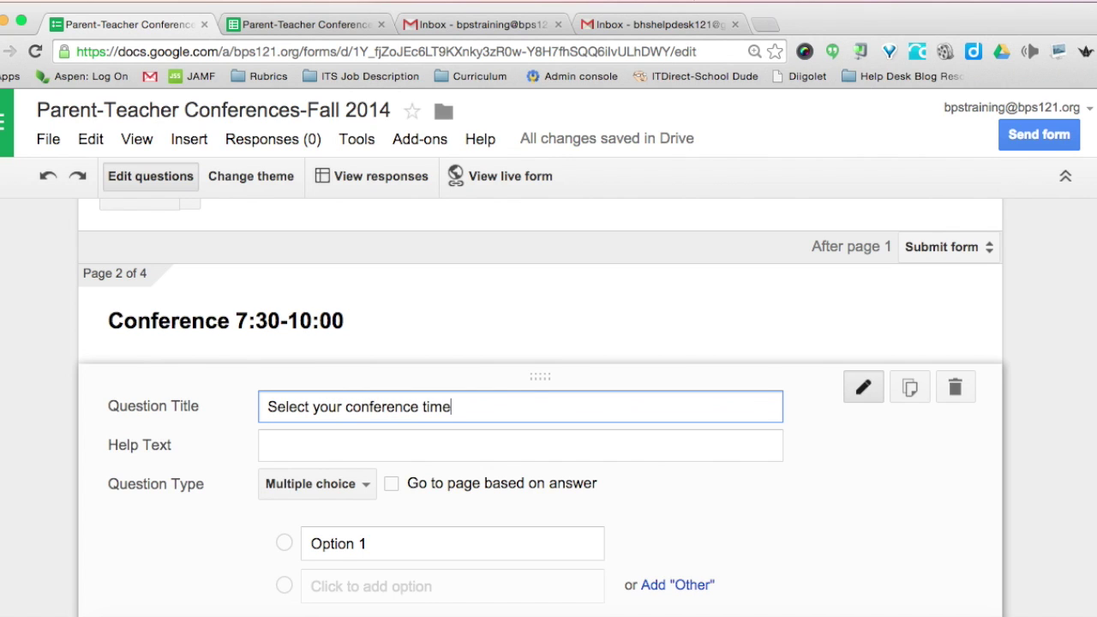
{"action": "scroll", "coordinate": [185, 576], "scroll_direction": "down", "scroll_amount": 2}
{"action": "left_click", "coordinate": [312, 430]}
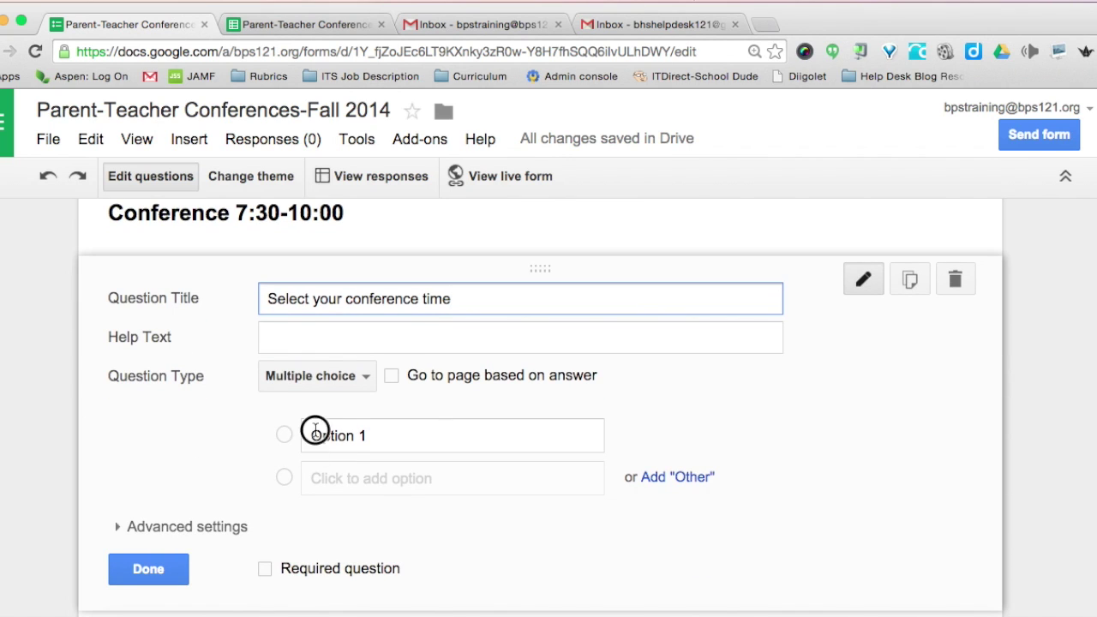
{"action": "type", "text": "7:30:00 AM 7:45:00 AM 8:00:00 AM 8:15:00 AM 8:30:00 AM 8:45:00 AM 9:00:00 AM 9:15:00 AM 9:30:00 AM 9:45:00 AM 10:00:00 AM"}
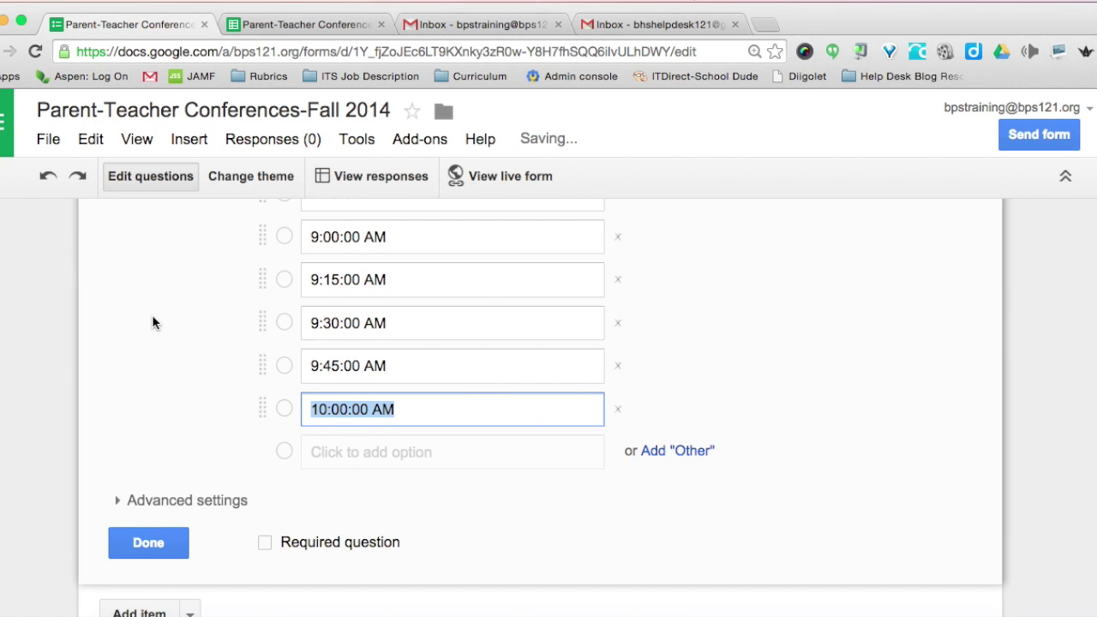
{"action": "scroll", "coordinate": [151, 317], "scroll_direction": "up", "scroll_amount": 5}
{"action": "scroll", "coordinate": [151, 321], "scroll_direction": "down", "scroll_amount": 5}
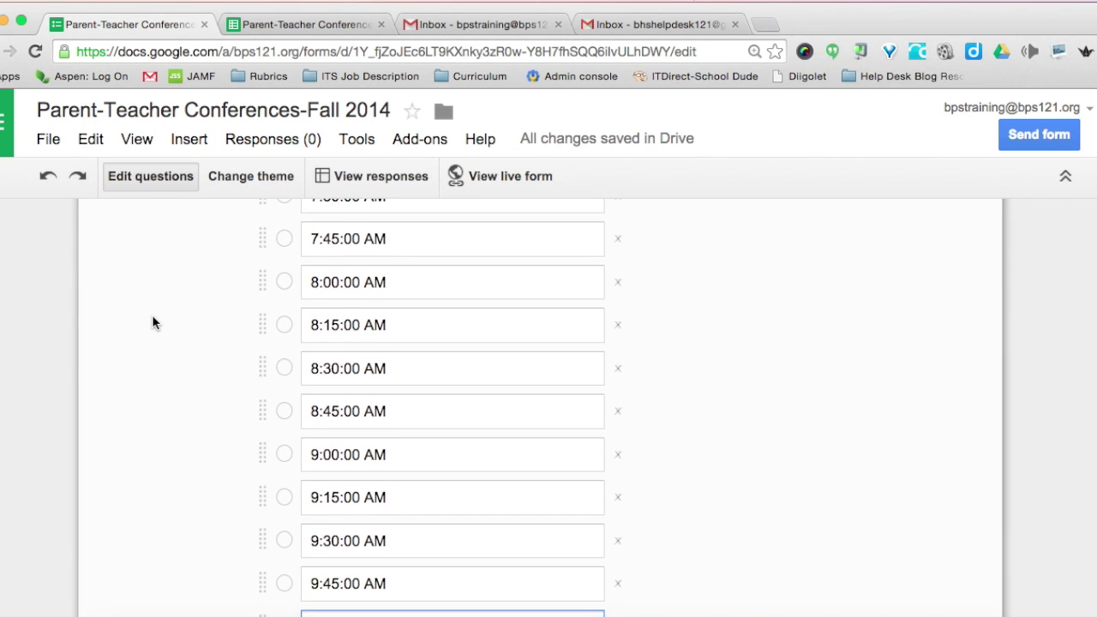
{"action": "scroll", "coordinate": [152, 322], "scroll_direction": "down", "scroll_amount": 5}
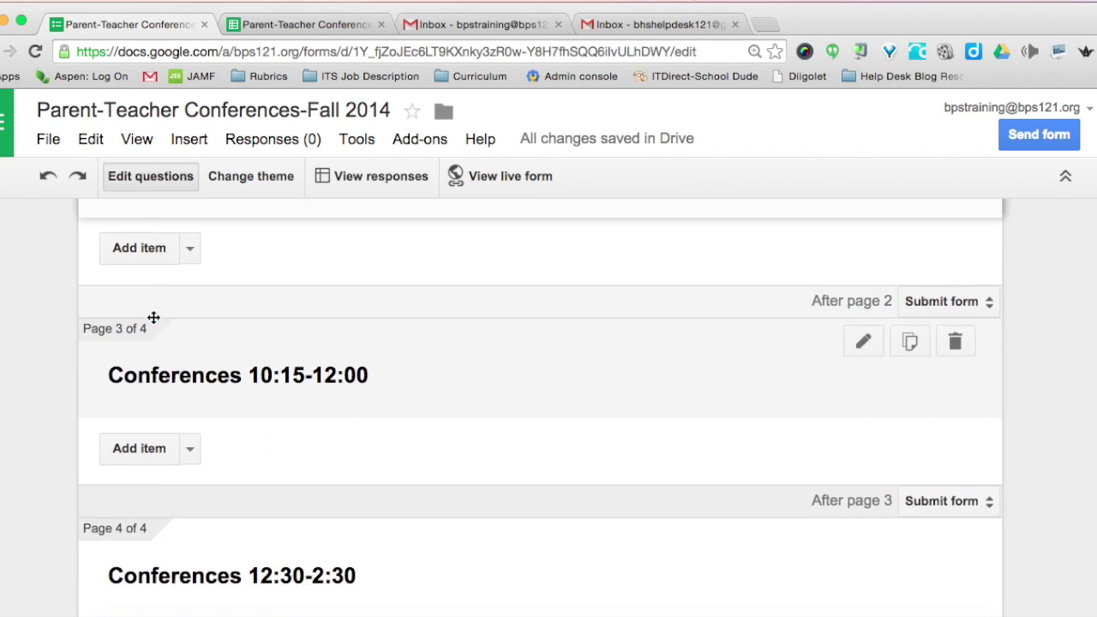
{"action": "scroll", "coordinate": [224, 391], "scroll_direction": "down", "scroll_amount": 1}
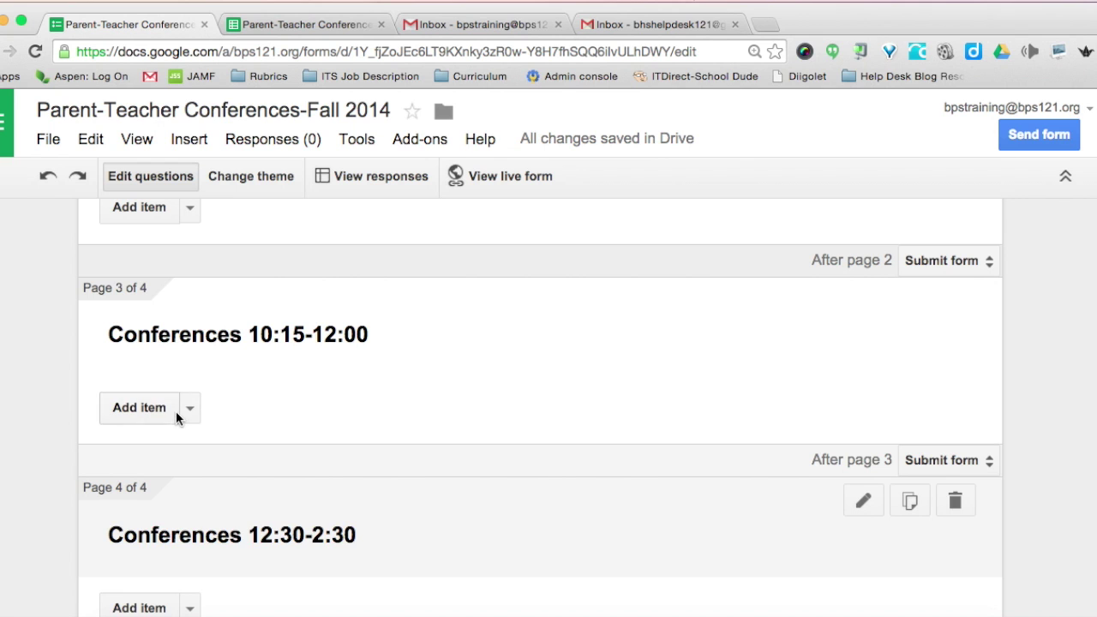
- Add a page 3 multiple-choice question titled 'Please select your time to meet'
{"action": "left_click", "coordinate": [191, 408]}
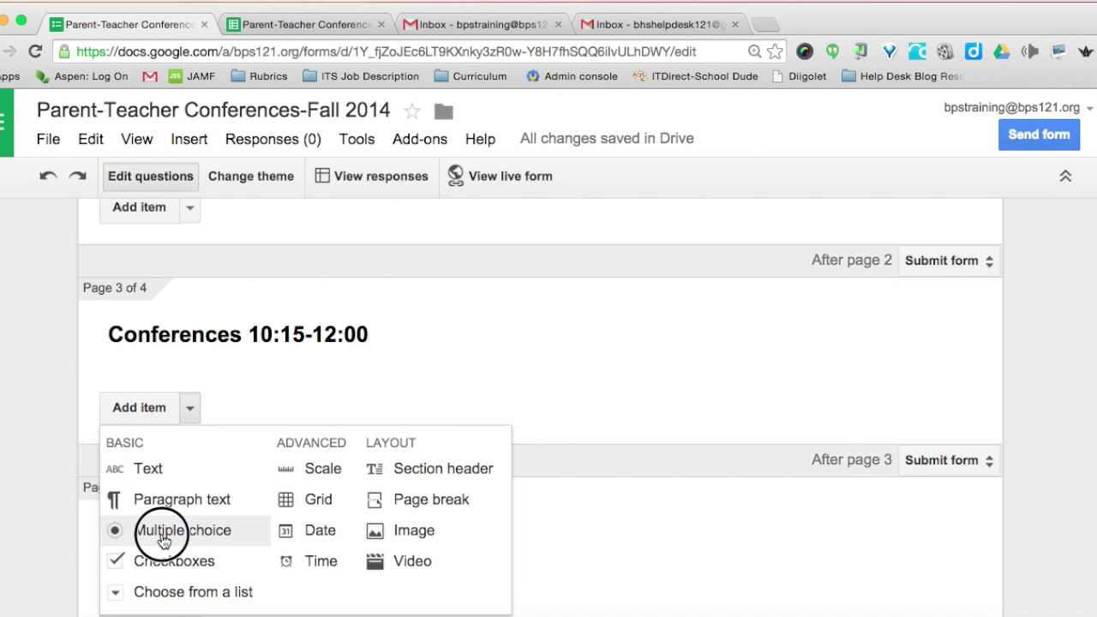
{"action": "left_click", "coordinate": [163, 532]}
{"action": "type", "text": "Please select your time to meet"}
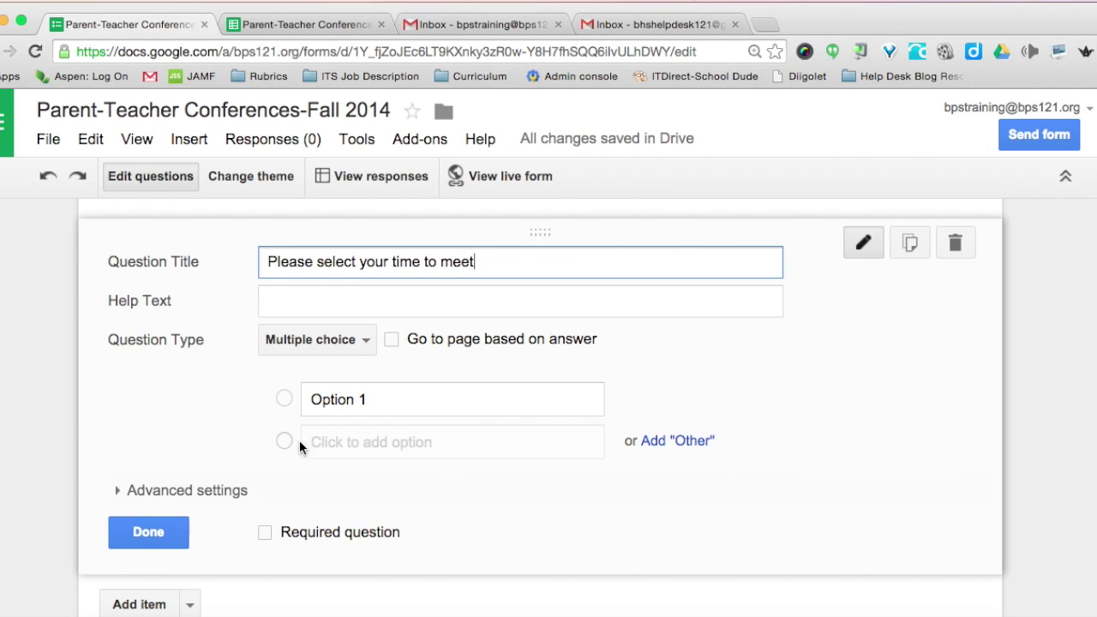
{"action": "left_click", "coordinate": [314, 399]}
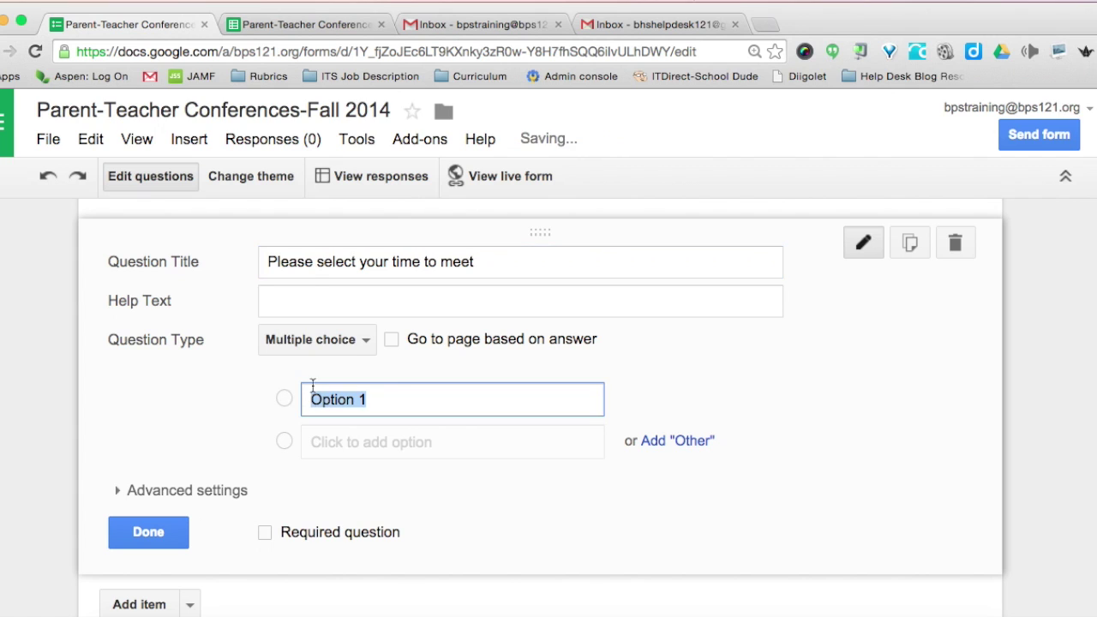
- Copy the 10:15 AM–12:00 PM times from the spreadsheet and paste them as its choices
{"action": "left_click", "coordinate": [319, 30]}
{"action": "scroll", "coordinate": [39, 394], "scroll_direction": "down", "scroll_amount": 3}
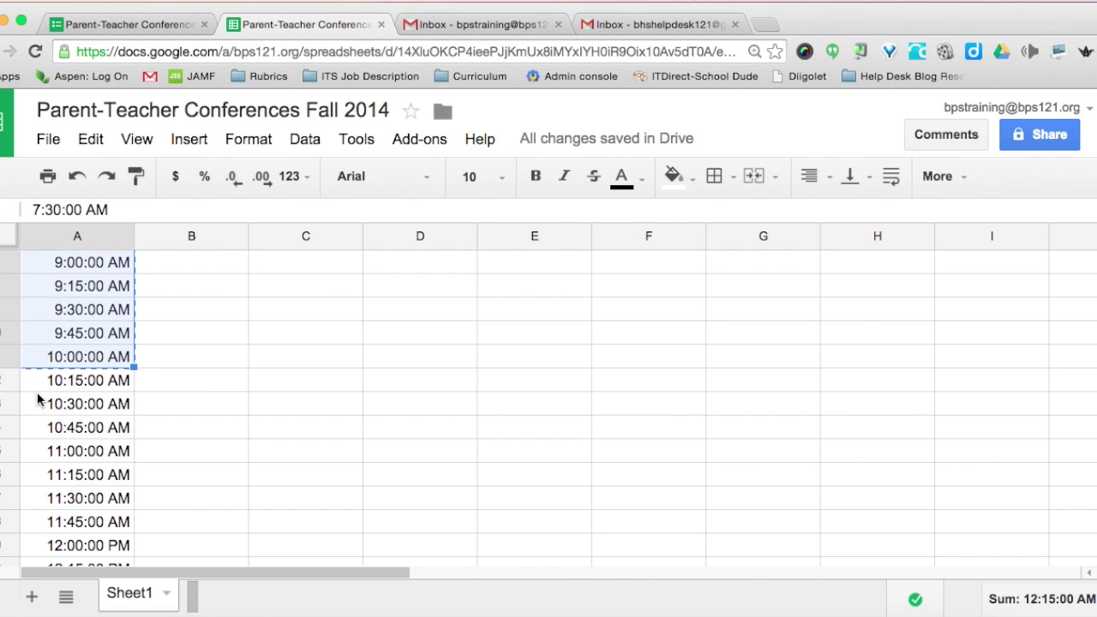
{"action": "left_click_drag", "start_coordinate": [38, 386], "coordinate": [53, 545]}
{"action": "key", "text": "ctrl+c"}
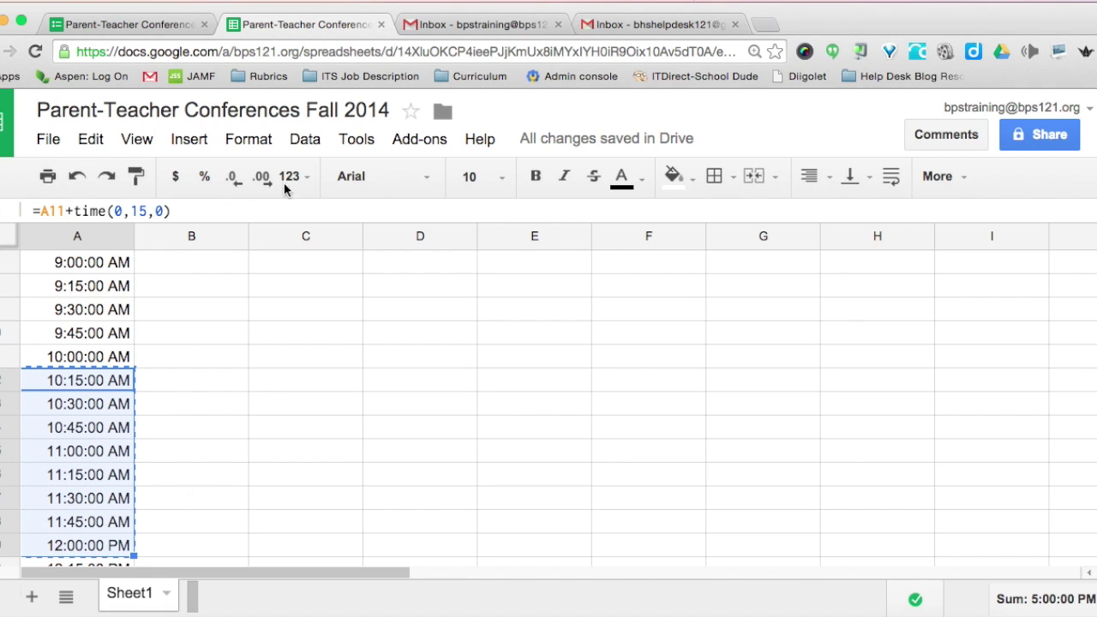
{"action": "left_click", "coordinate": [163, 28]}
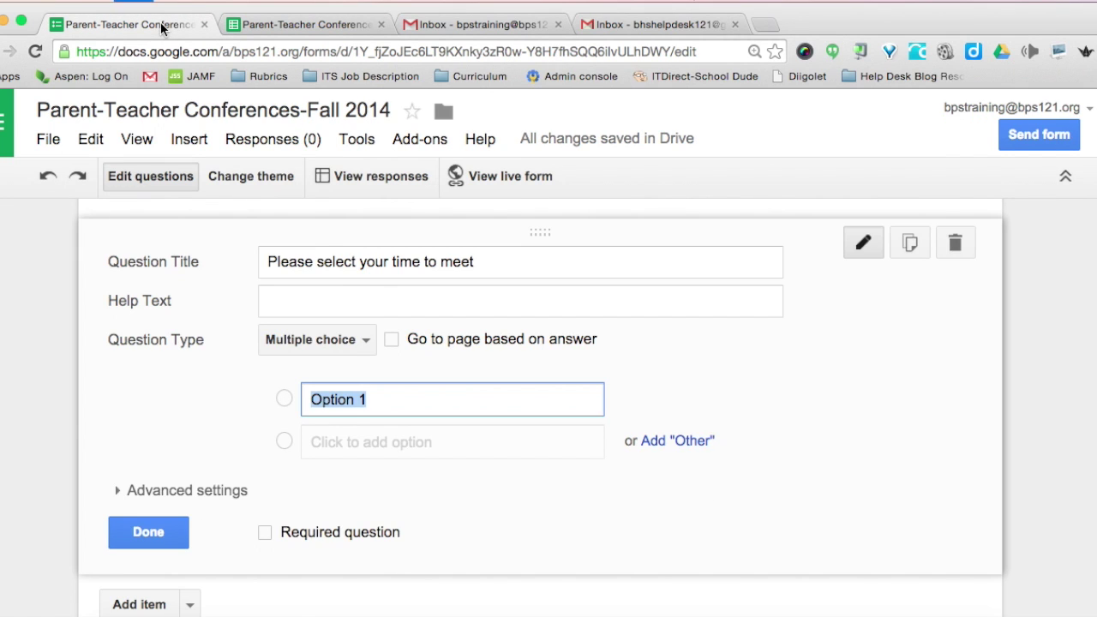
{"action": "key", "text": "ctrl+v"}
{"action": "scroll", "coordinate": [168, 285], "scroll_direction": "down", "scroll_amount": 5}
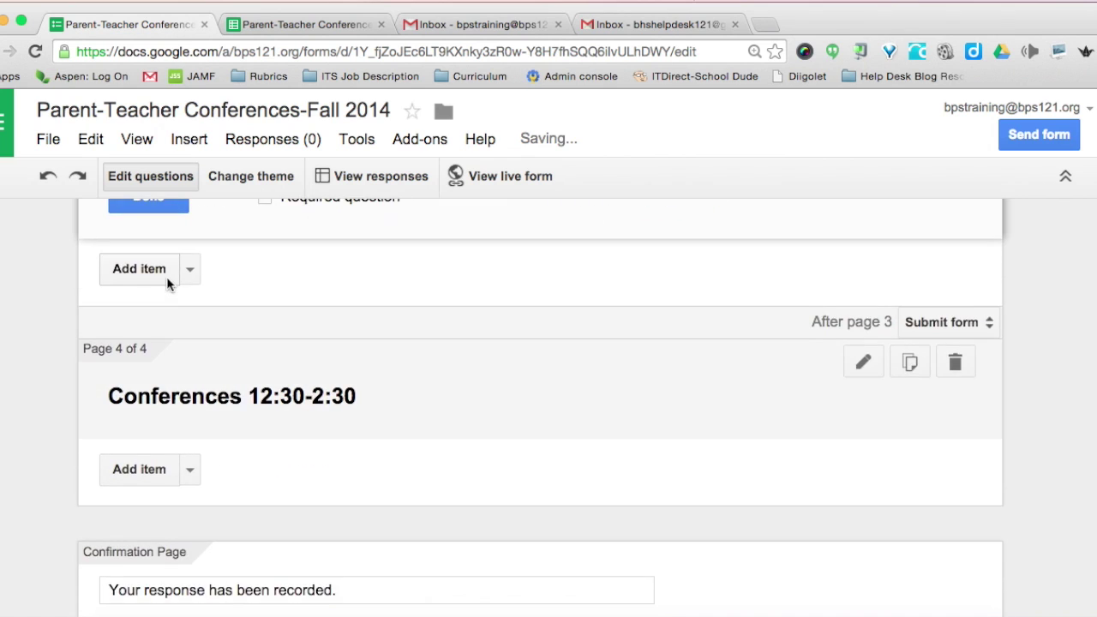
- Add a page 4 multiple-choice question titled 'Please select a time to meet'
{"action": "scroll", "coordinate": [168, 284], "scroll_direction": "down", "scroll_amount": 2}
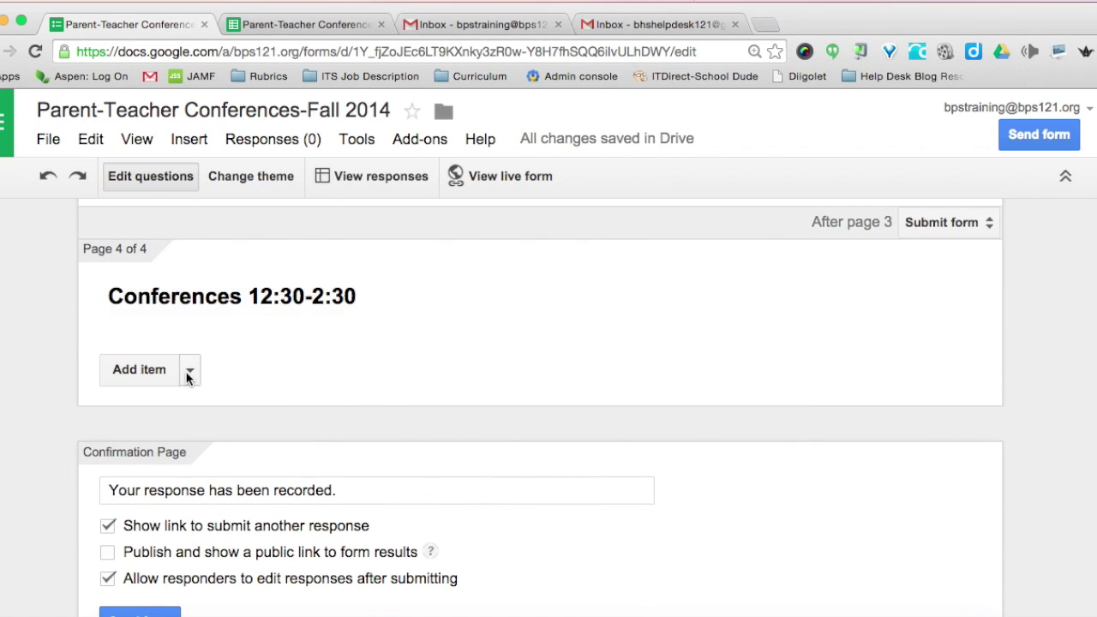
{"action": "left_click", "coordinate": [188, 374]}
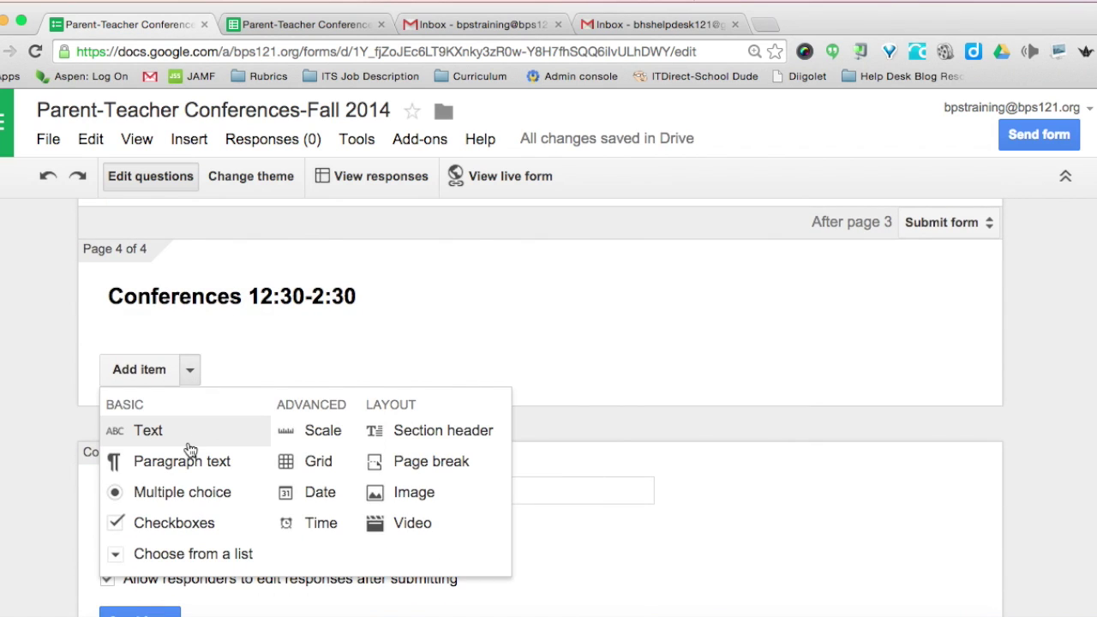
{"action": "left_click", "coordinate": [177, 492]}
{"action": "type", "text": "Ple"}
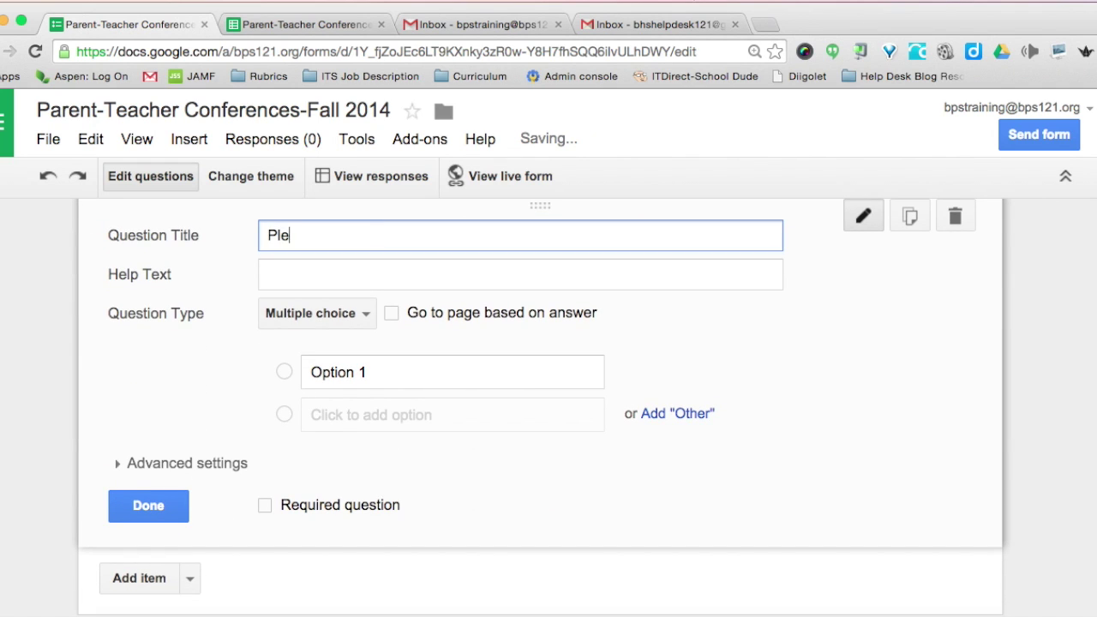
{"action": "type", "text": "ase select a time to meet"}
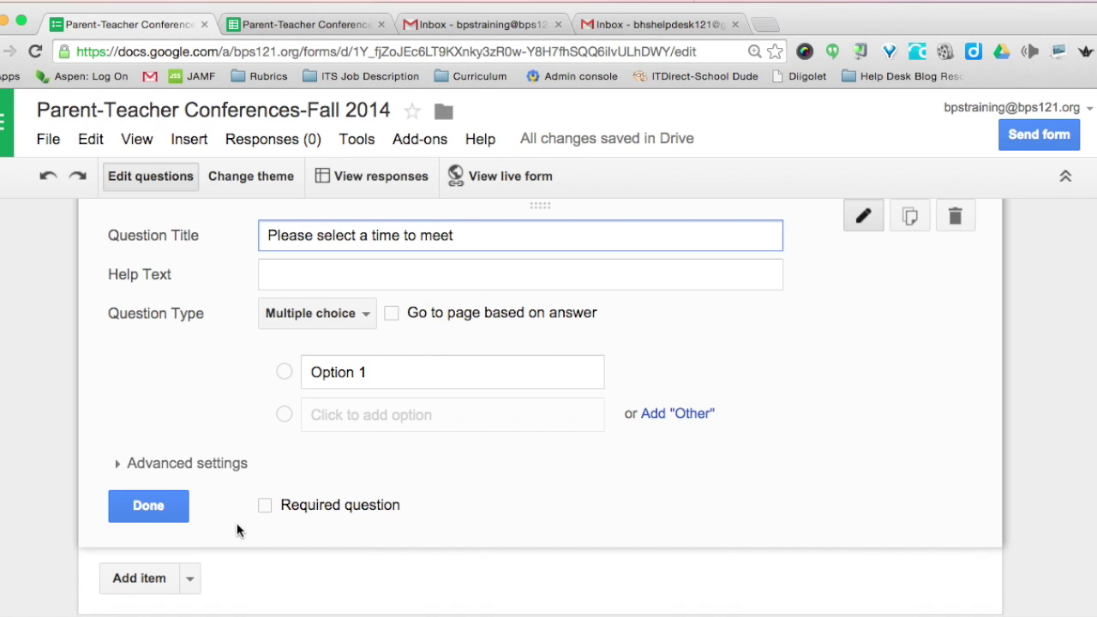
{"action": "left_click", "coordinate": [306, 372]}
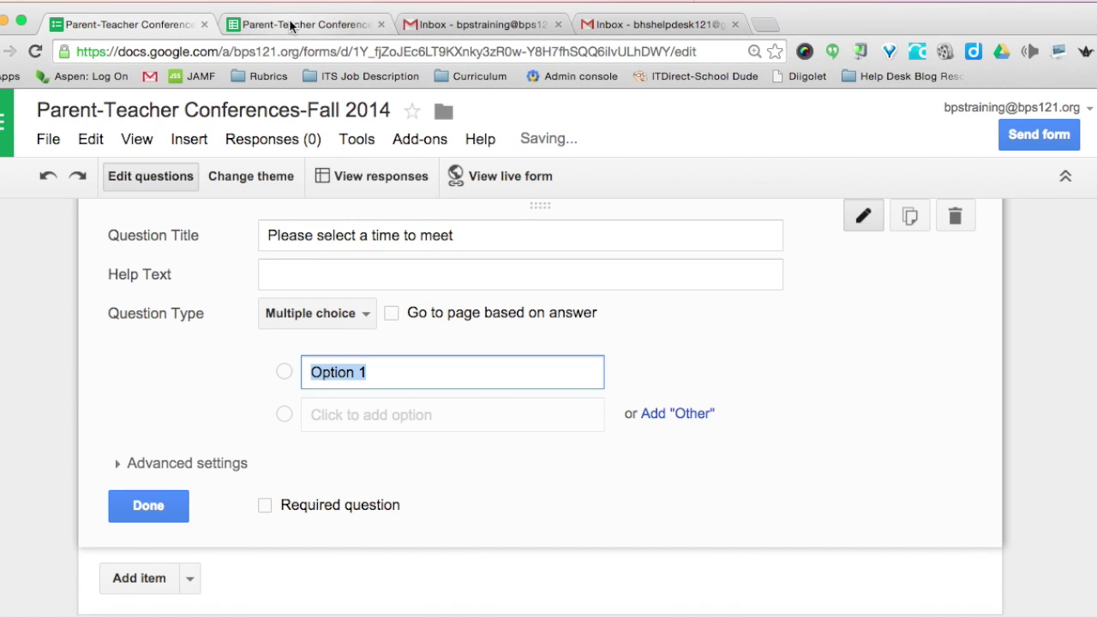
- Paste the 12:30–2:30 PM times from the spreadsheet as its choices and finish editing
{"action": "left_click", "coordinate": [290, 26]}
{"action": "scroll", "coordinate": [34, 377], "scroll_direction": "down", "scroll_amount": 5}
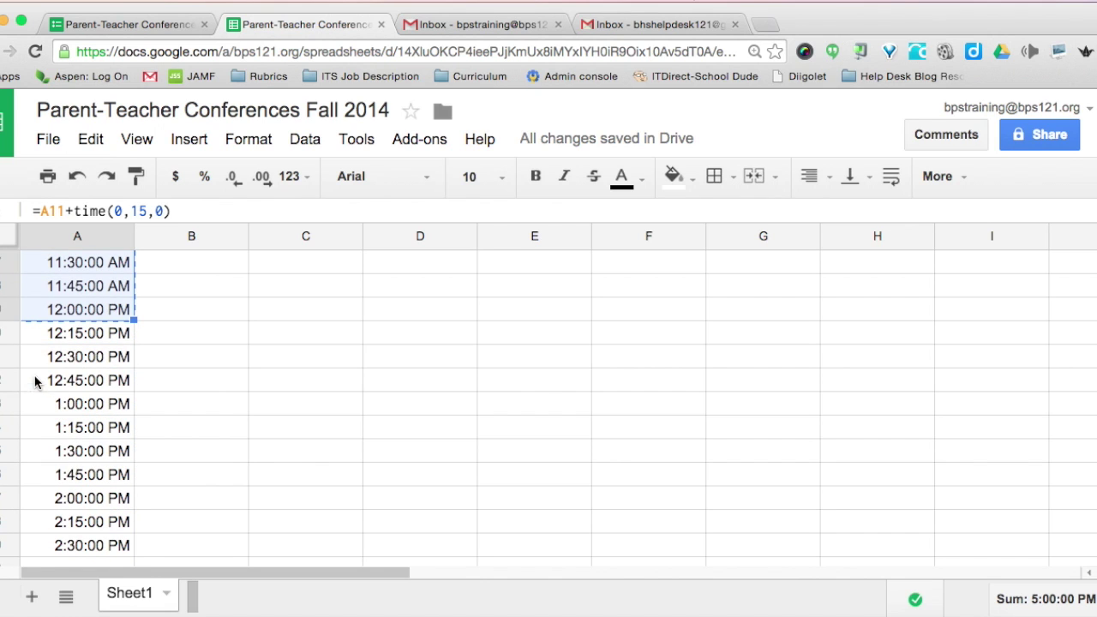
{"action": "left_click_drag", "start_coordinate": [40, 359], "coordinate": [72, 542]}
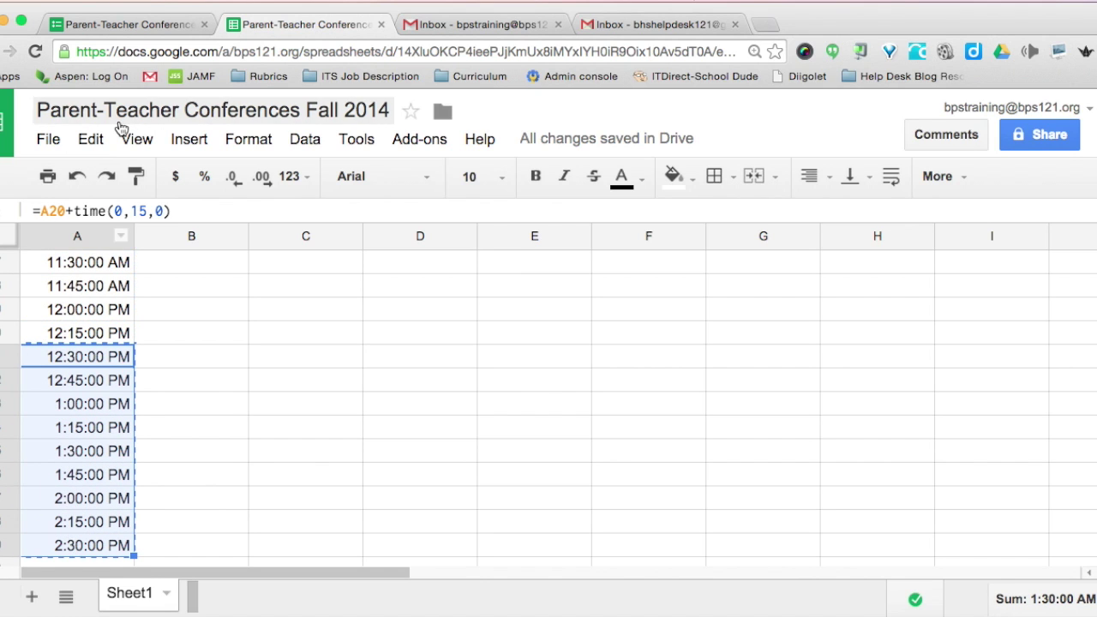
{"action": "left_click", "coordinate": [120, 25]}
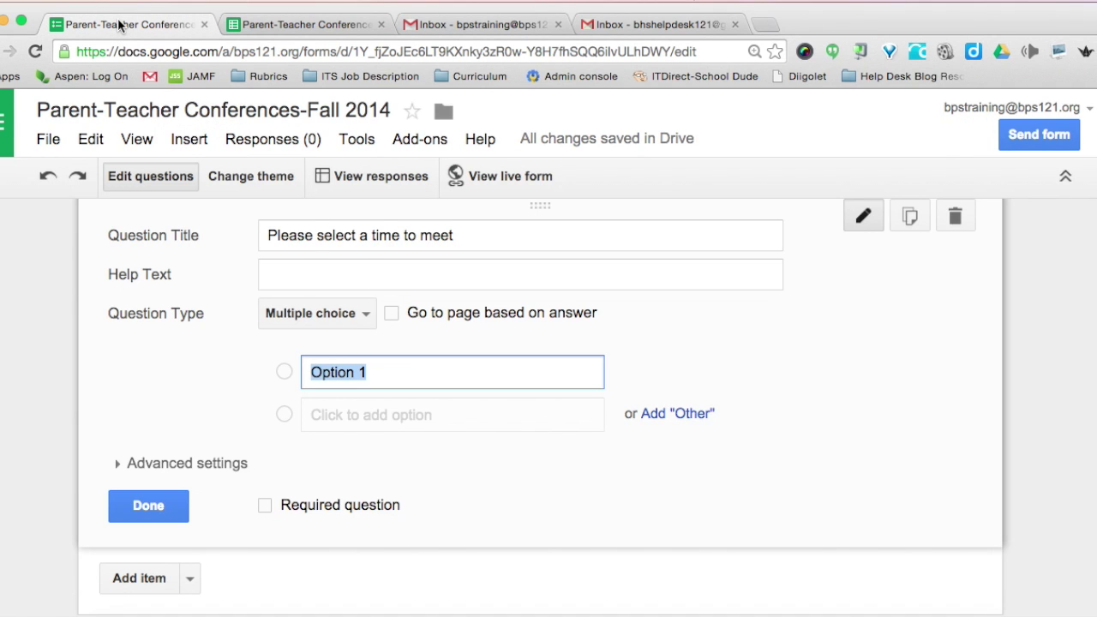
{"action": "type", "text": "1:30:00 PM 1:45:00 PM 2:00:00 PM 2:15:00 PM 2:30:00 PM"}
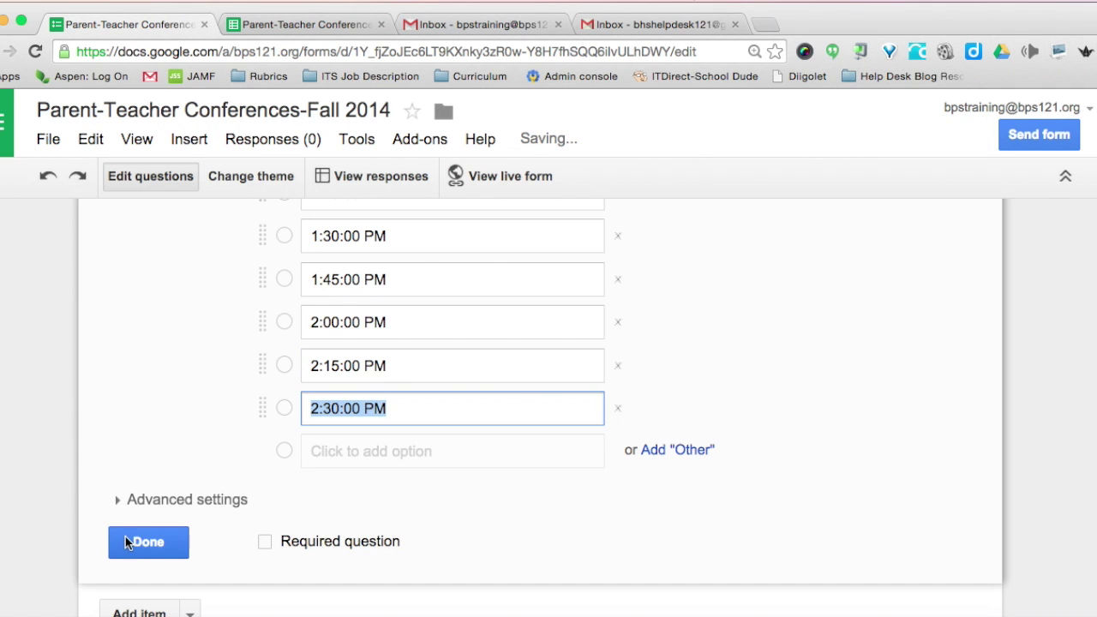
{"action": "left_click", "coordinate": [127, 542]}
{"action": "scroll", "coordinate": [43, 356], "scroll_direction": "up", "scroll_amount": 5}
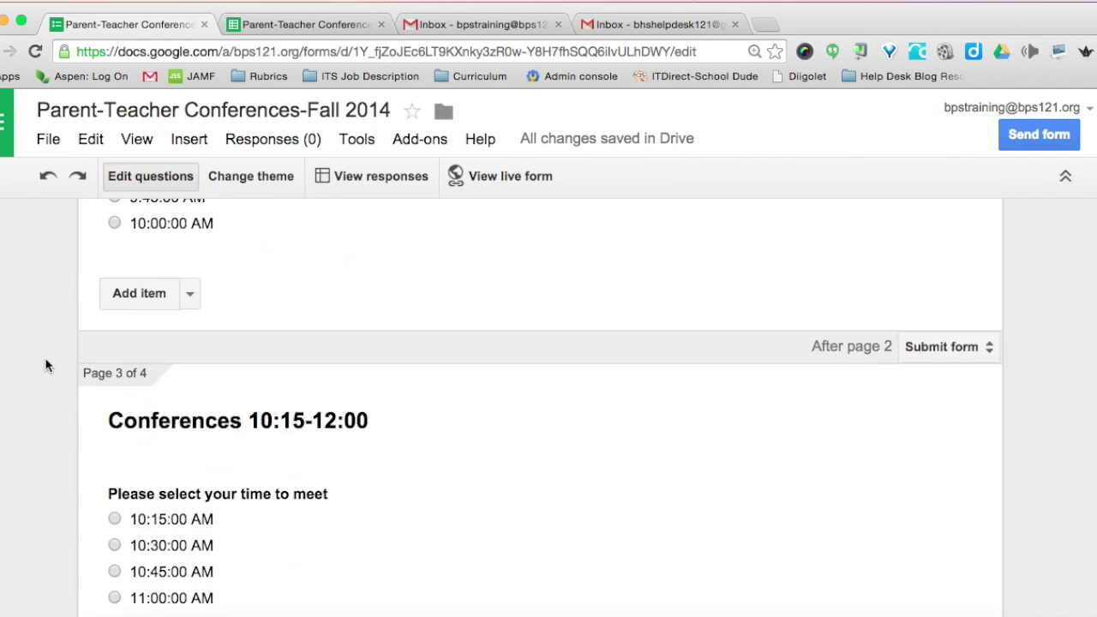
{"action": "scroll", "coordinate": [46, 366], "scroll_direction": "up", "scroll_amount": 10}
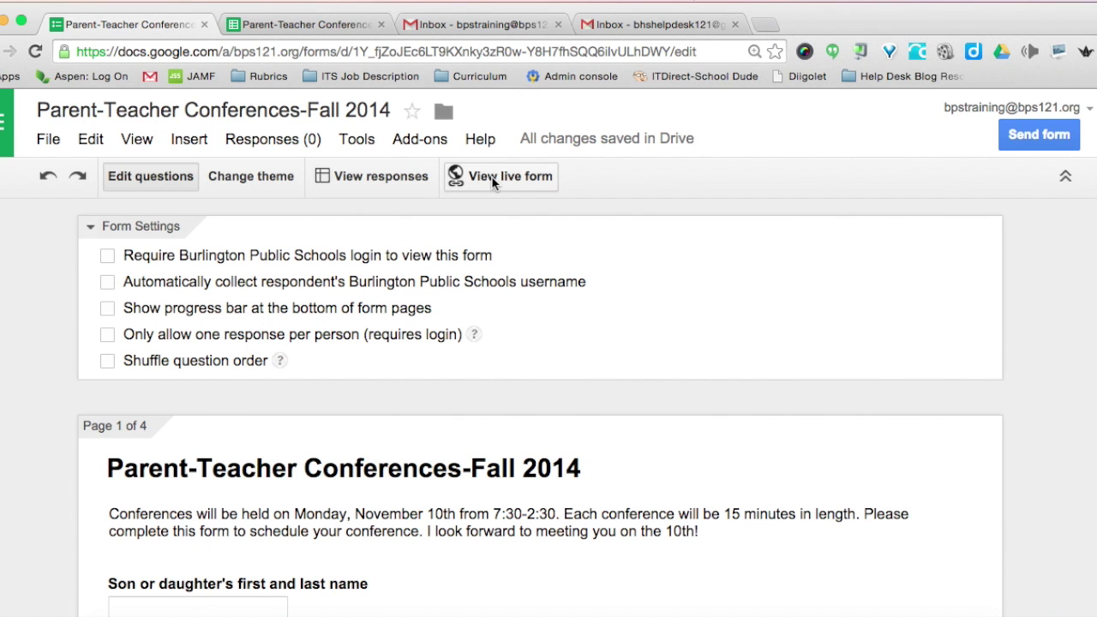
- Open the live form and check that 7:30-10:00 leads to its conference times page
{"action": "left_click", "coordinate": [503, 175]}
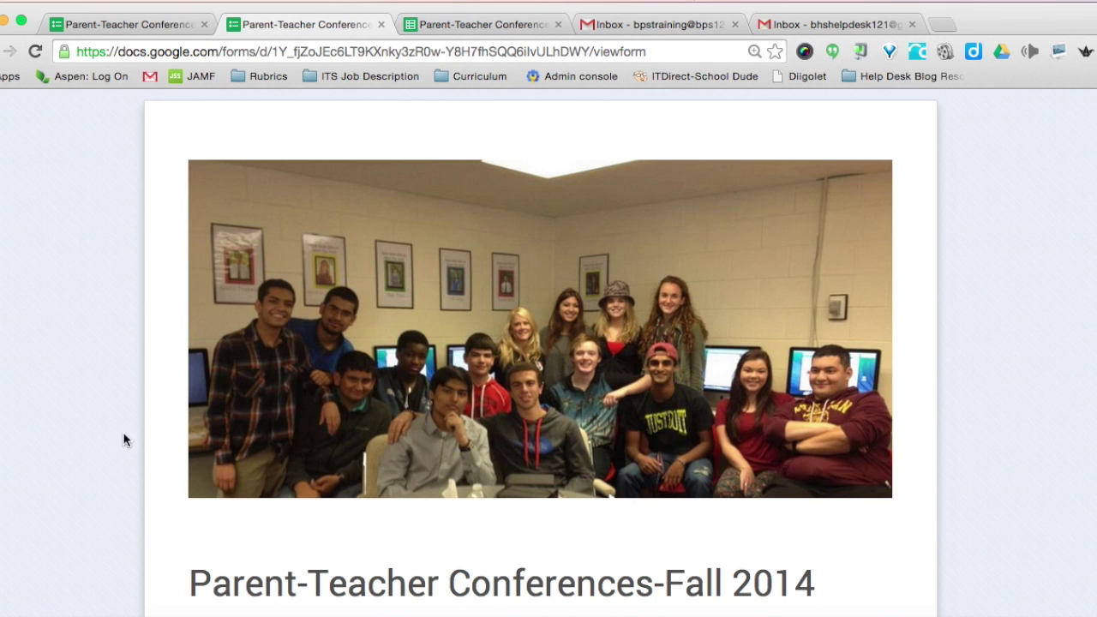
{"action": "scroll", "coordinate": [142, 419], "scroll_direction": "down", "scroll_amount": 5}
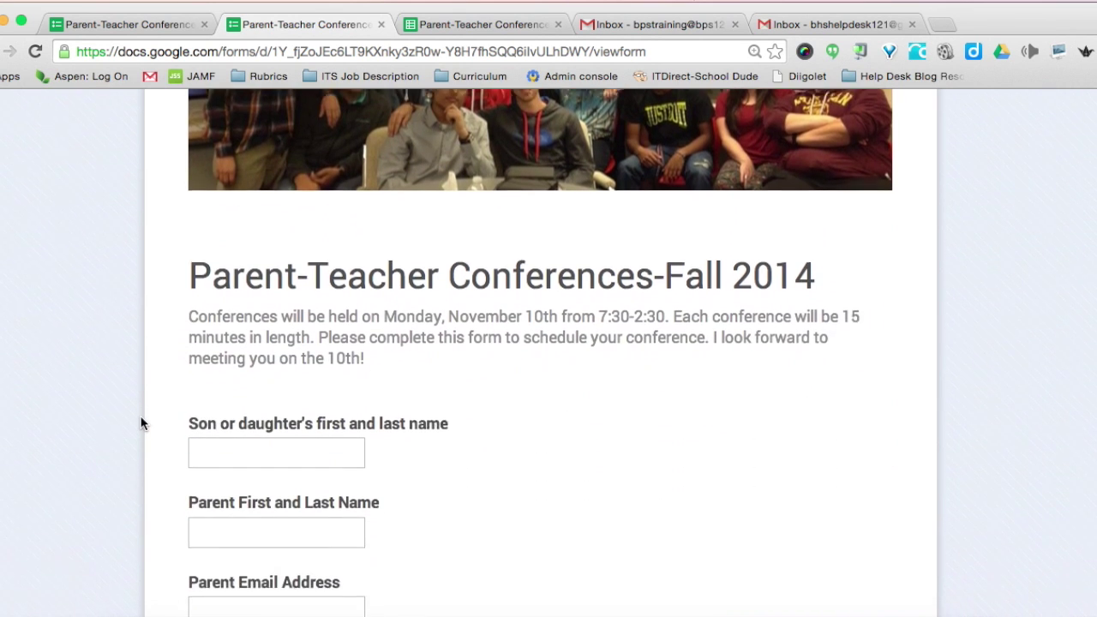
{"action": "scroll", "coordinate": [132, 421], "scroll_direction": "down", "scroll_amount": 5}
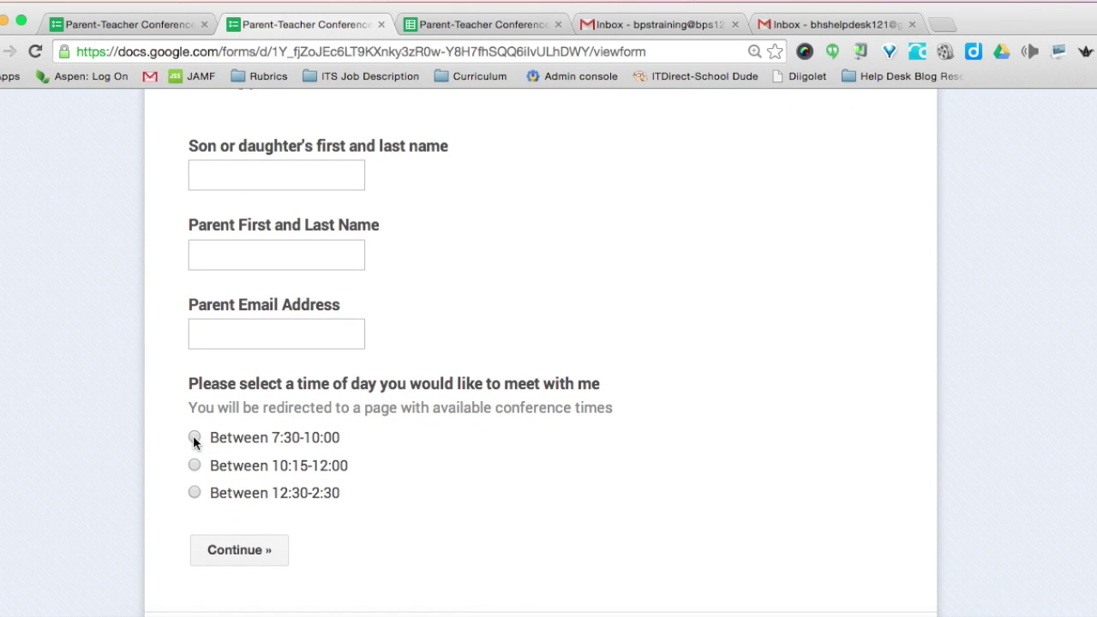
{"action": "left_click", "coordinate": [239, 550]}
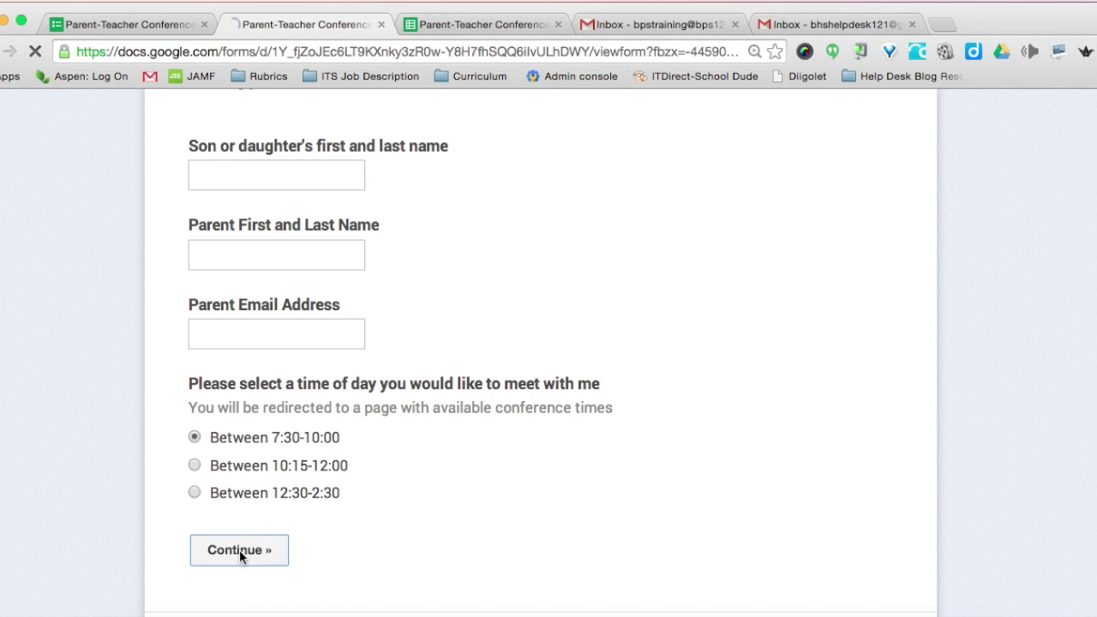
{"action": "scroll", "coordinate": [239, 549], "scroll_direction": "down", "scroll_amount": 6}
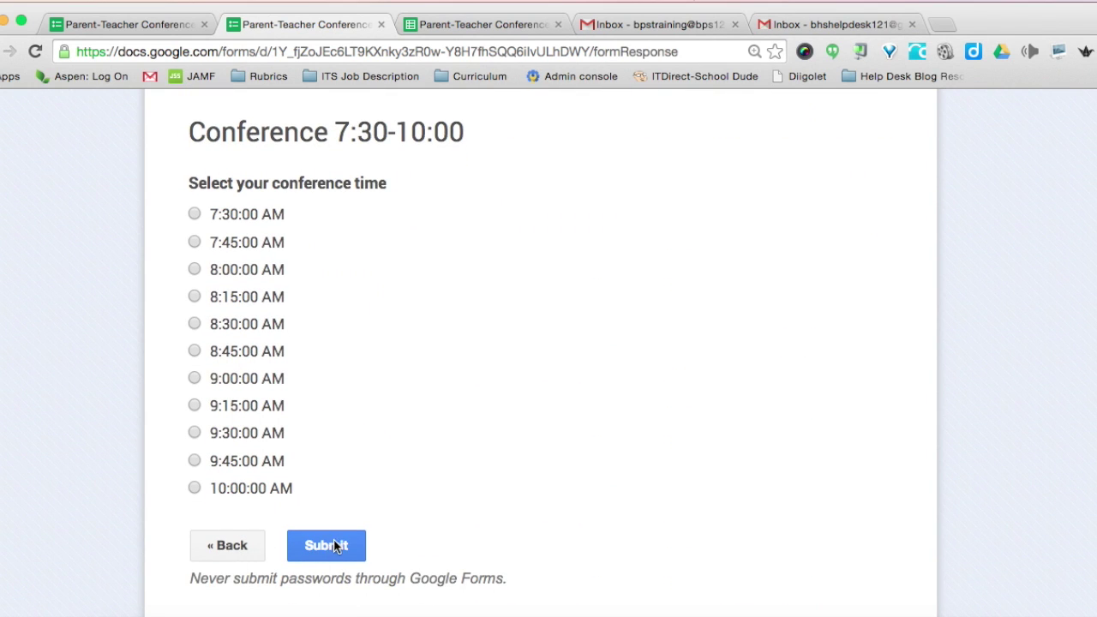
{"action": "left_click", "coordinate": [224, 547]}
- Choose 10:15-12:00 and confirm it opens its own times page
{"action": "scroll", "coordinate": [224, 548], "scroll_direction": "down", "scroll_amount": 6}
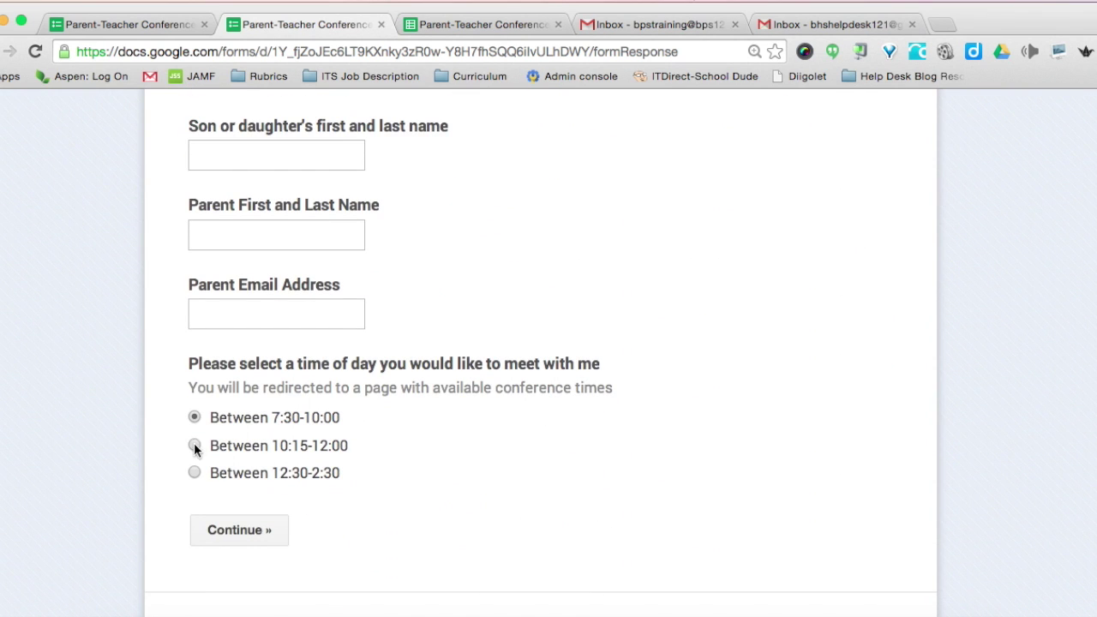
{"action": "left_click", "coordinate": [194, 445]}
{"action": "left_click", "coordinate": [221, 532]}
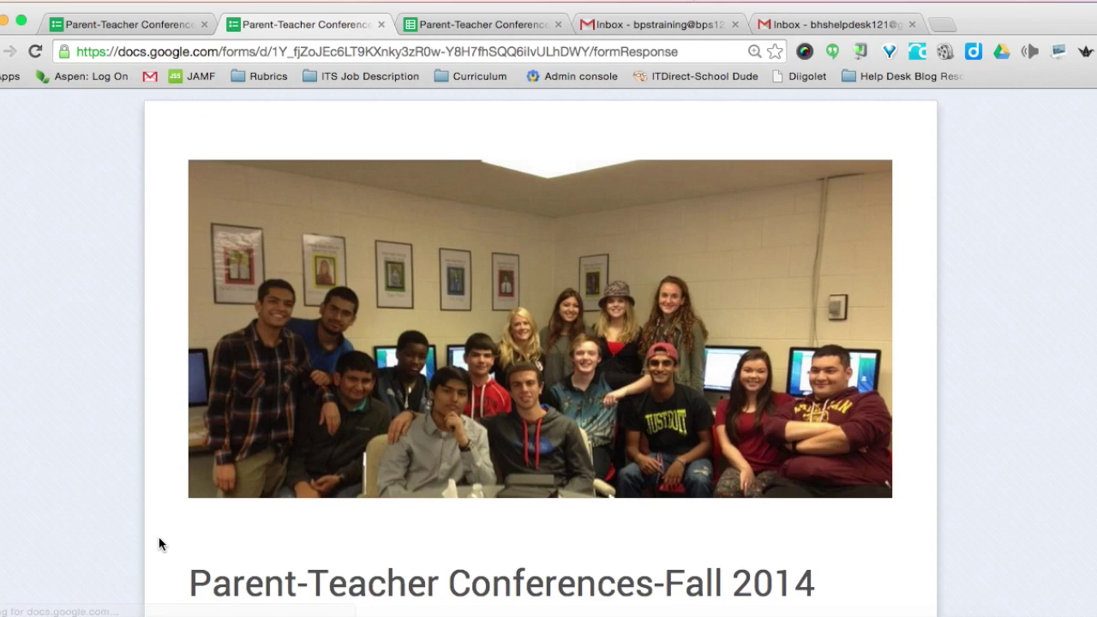
{"action": "scroll", "coordinate": [158, 544], "scroll_direction": "down", "scroll_amount": 10}
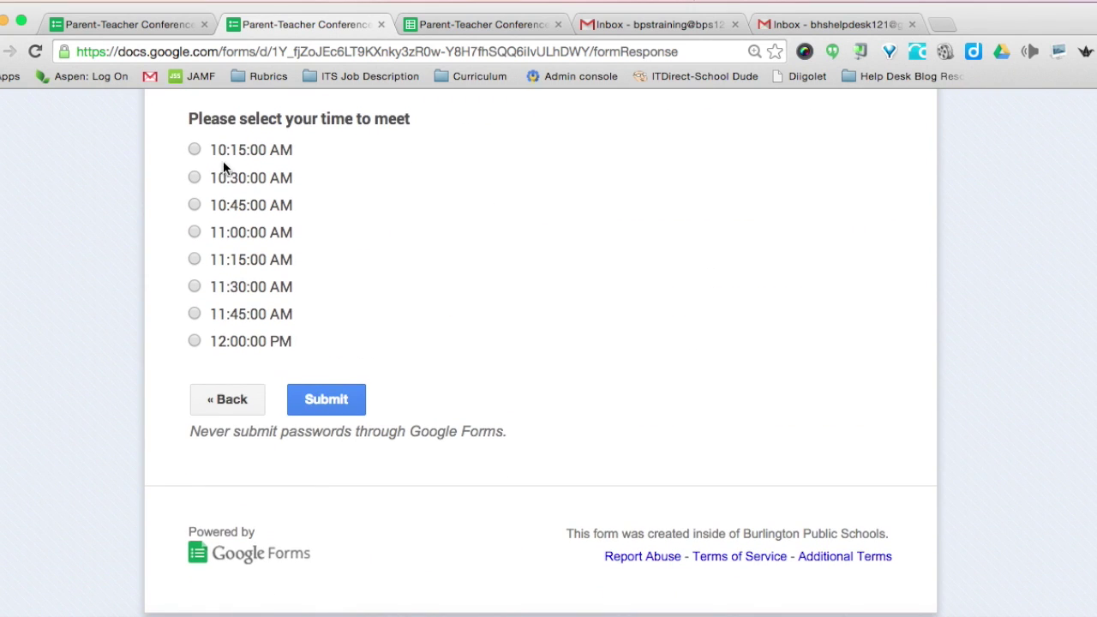
{"action": "left_click", "coordinate": [236, 399]}
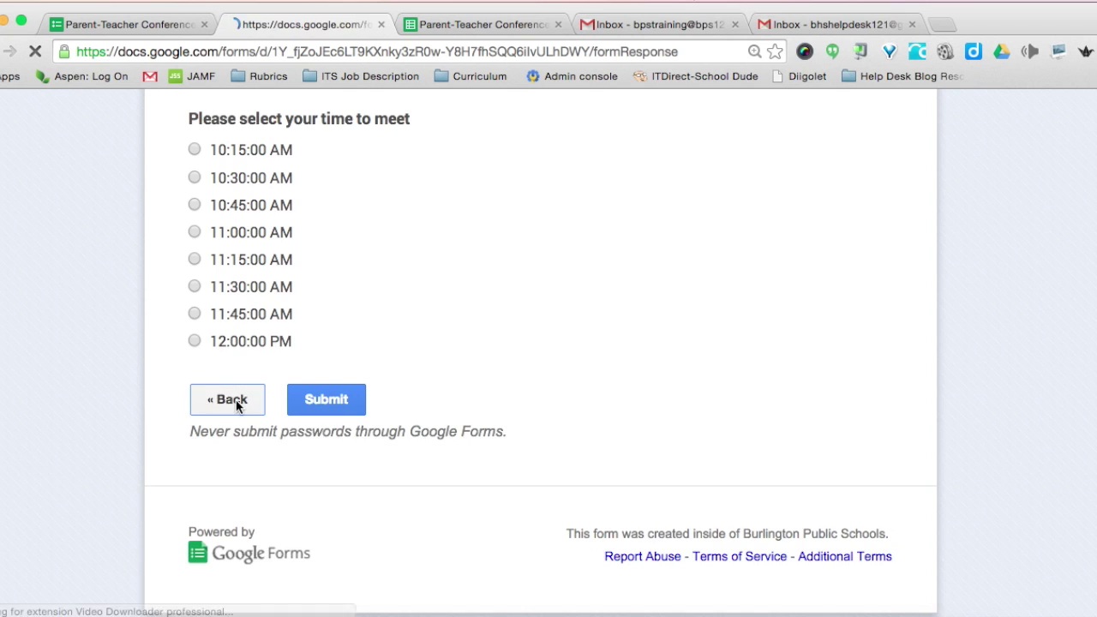
- Check the 12:30-2:30 times page, then return to the start page
{"action": "scroll", "coordinate": [172, 469], "scroll_direction": "down", "scroll_amount": 3}
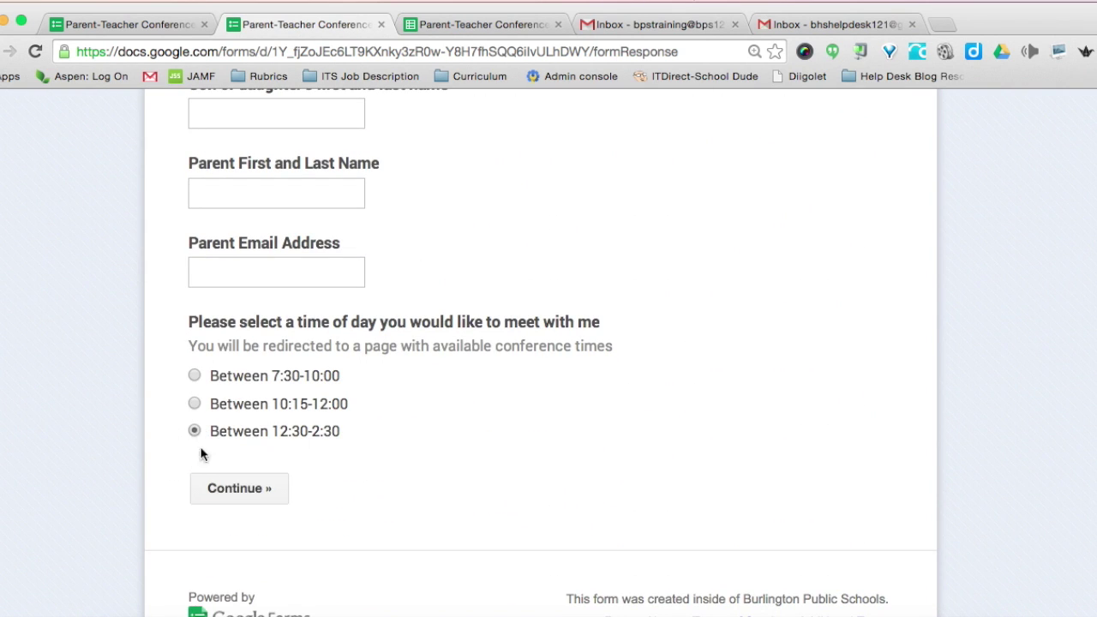
{"action": "left_click", "coordinate": [226, 488]}
{"action": "scroll", "coordinate": [125, 503], "scroll_direction": "down", "scroll_amount": 12}
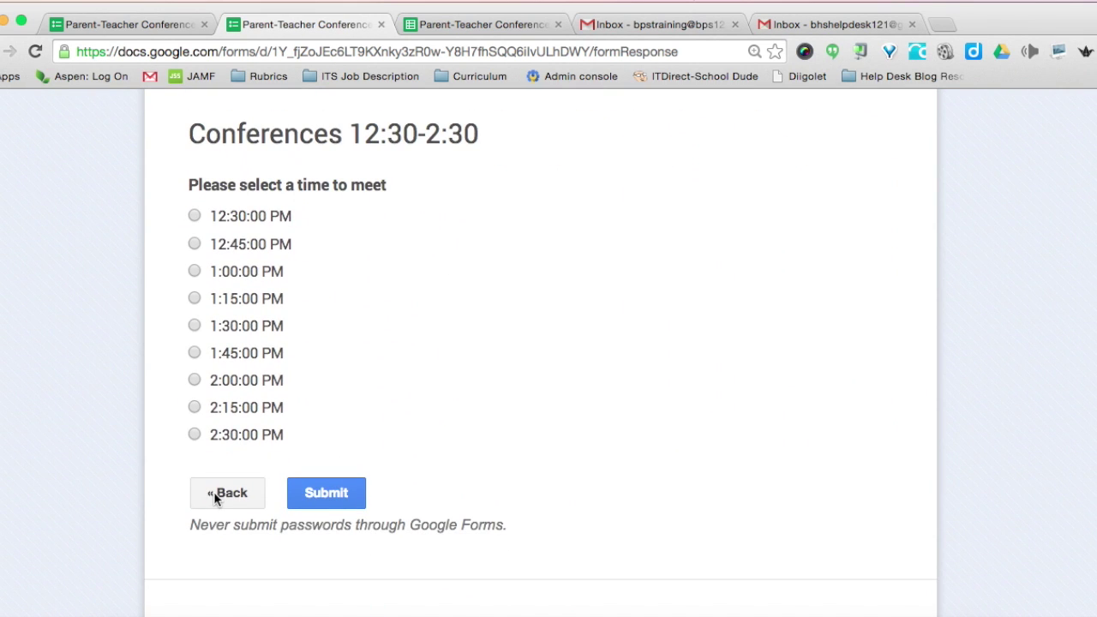
{"action": "left_click", "coordinate": [216, 496]}
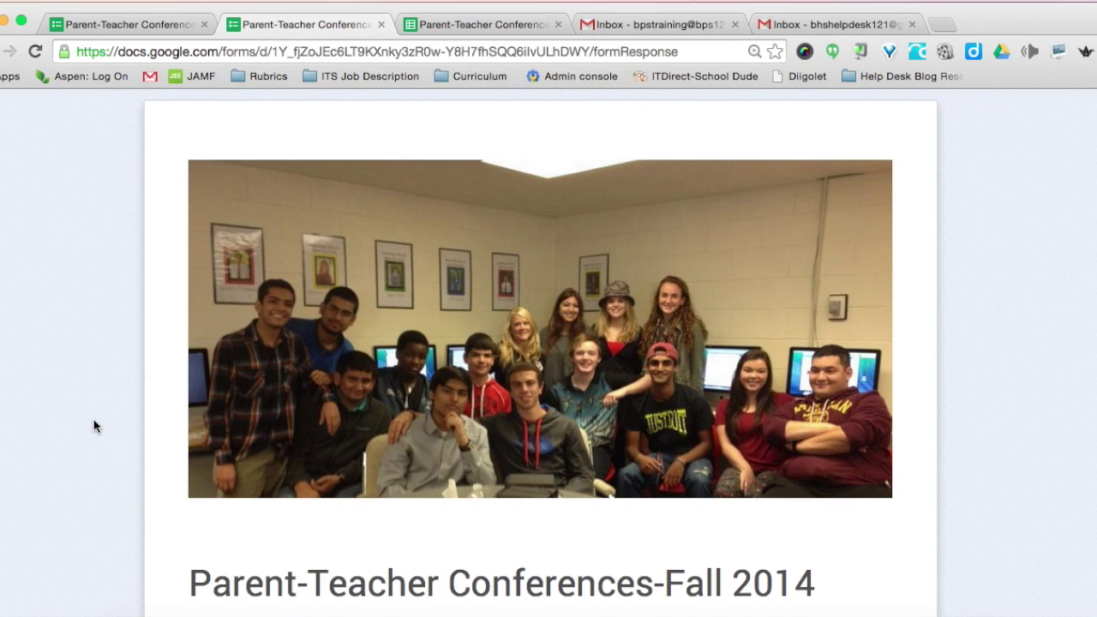
- Install the free Form Notifications add-on from the gallery and accept its permissions
{"action": "left_click", "coordinate": [120, 24]}
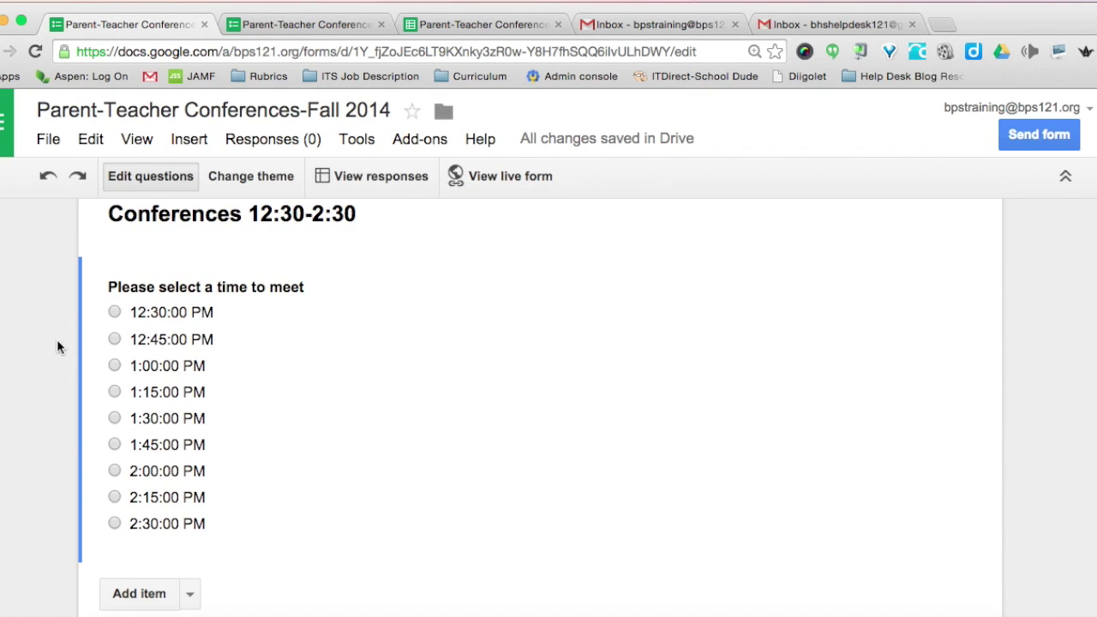
{"action": "scroll", "coordinate": [2, 420], "scroll_direction": "up", "scroll_amount": 10}
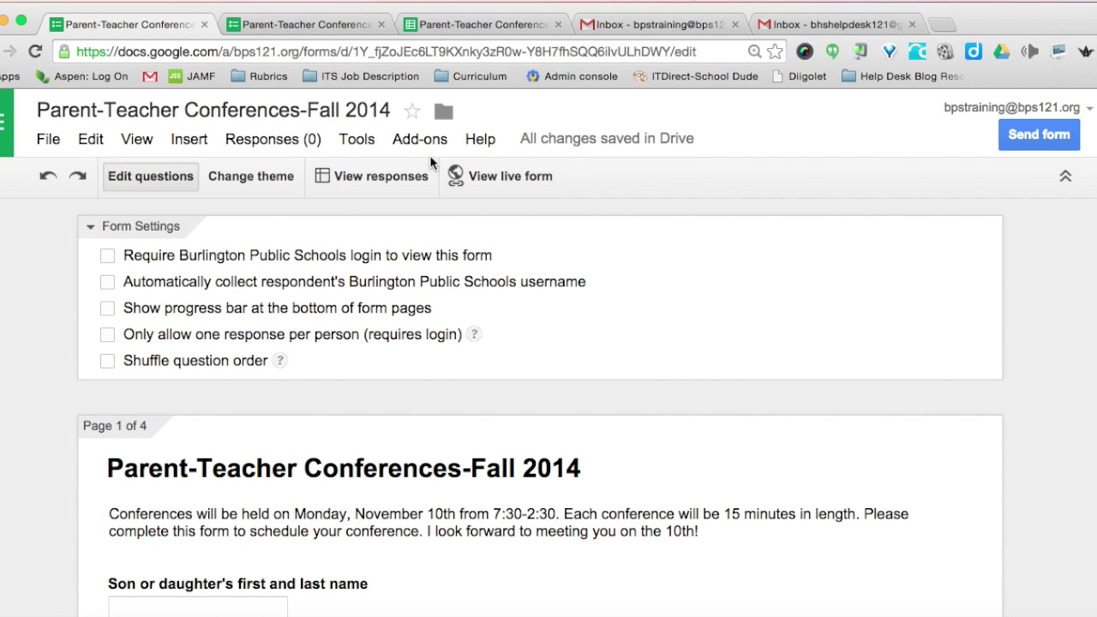
{"action": "left_click", "coordinate": [408, 141]}
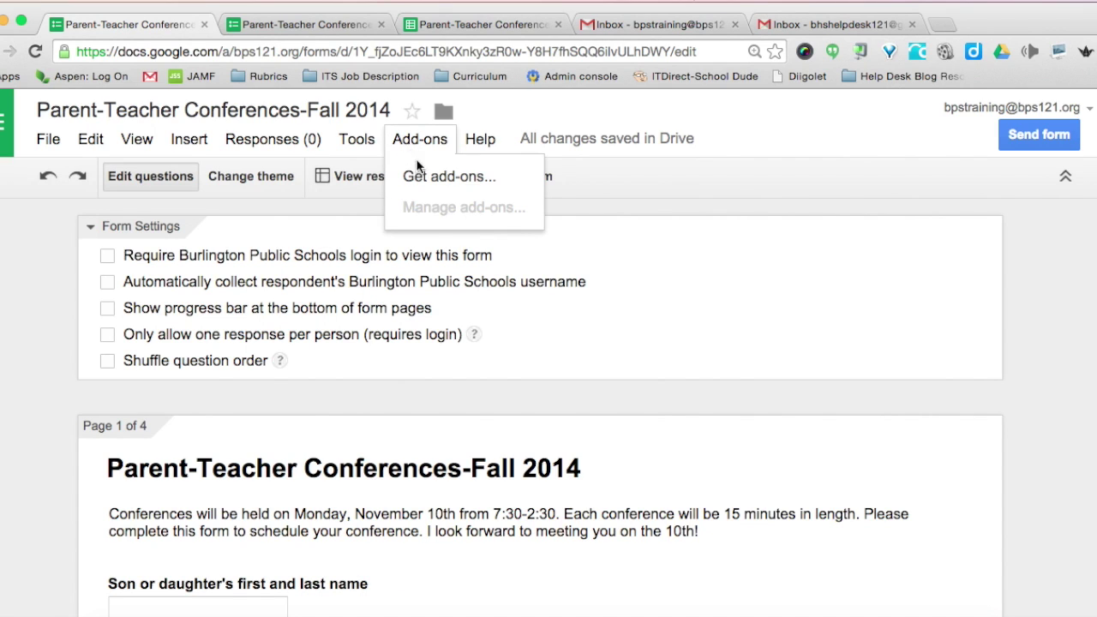
{"action": "left_click", "coordinate": [432, 179]}
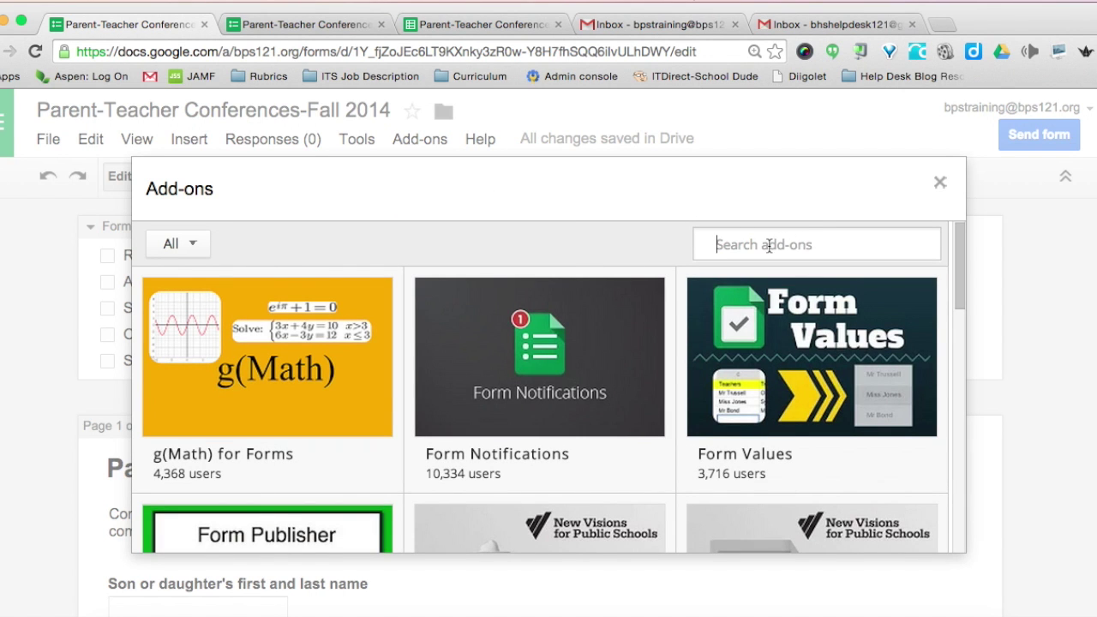
{"action": "mouse_move", "coordinate": [562, 399]}
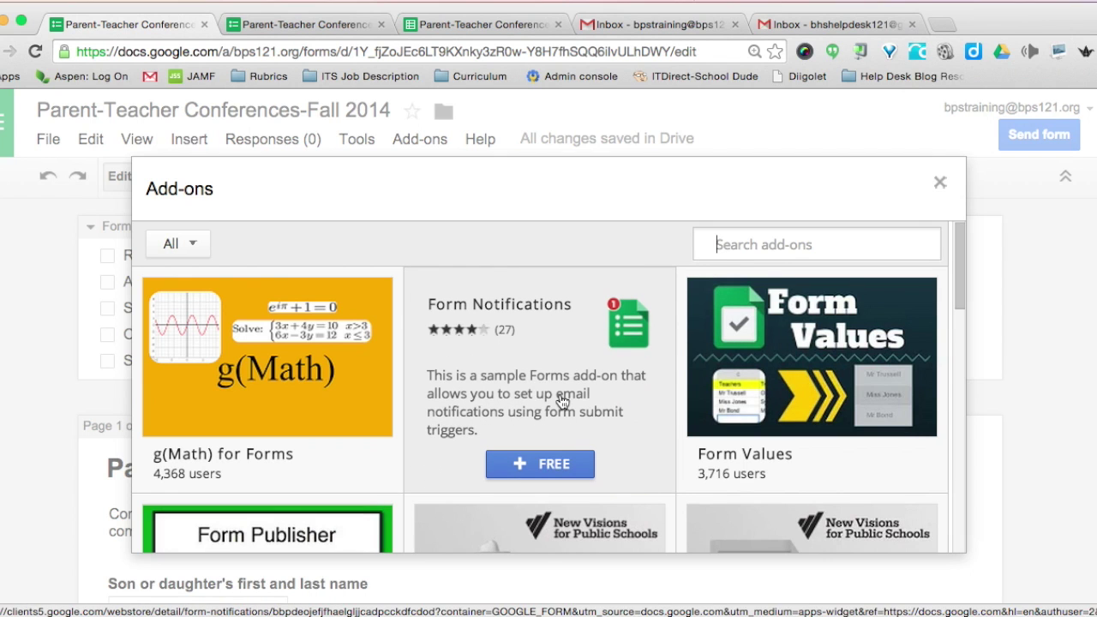
{"action": "left_click", "coordinate": [527, 468]}
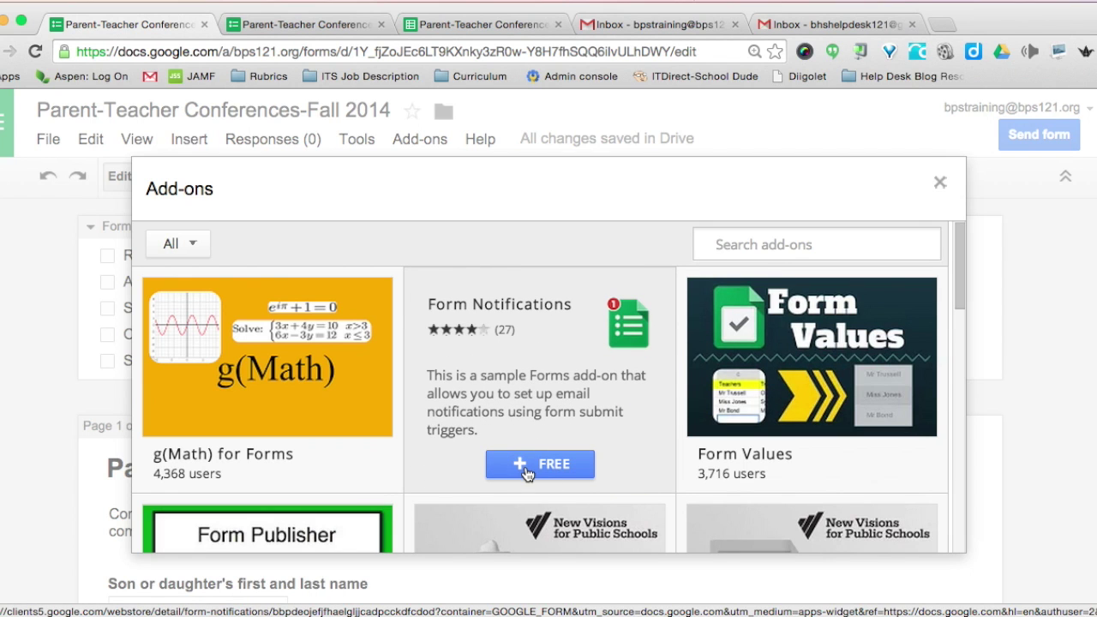
{"action": "scroll", "coordinate": [543, 357], "scroll_direction": "down", "scroll_amount": 3}
{"action": "left_click", "coordinate": [577, 465]}
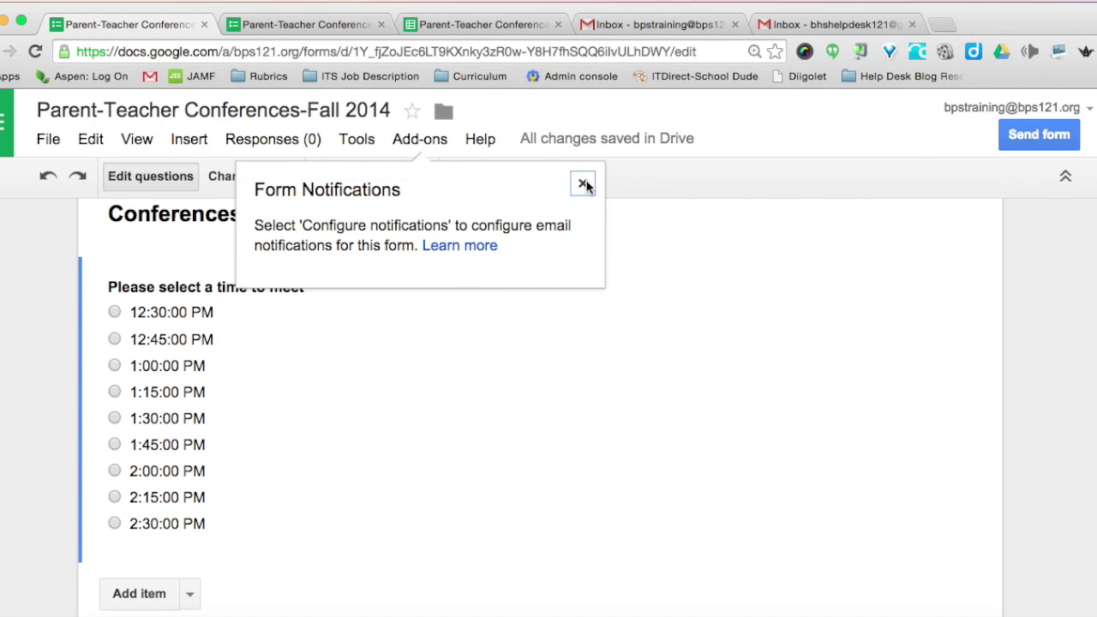
{"action": "left_click", "coordinate": [583, 184]}
- Open Form Notifications settings and turn on email notifications to yourself
{"action": "left_click", "coordinate": [423, 140]}
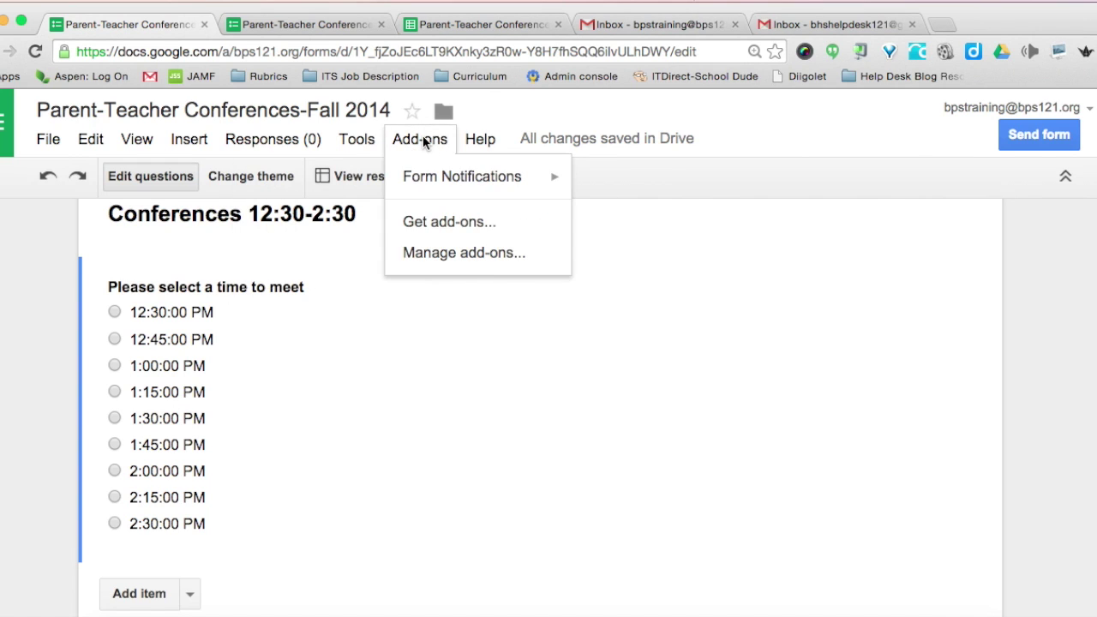
{"action": "mouse_move", "coordinate": [449, 178]}
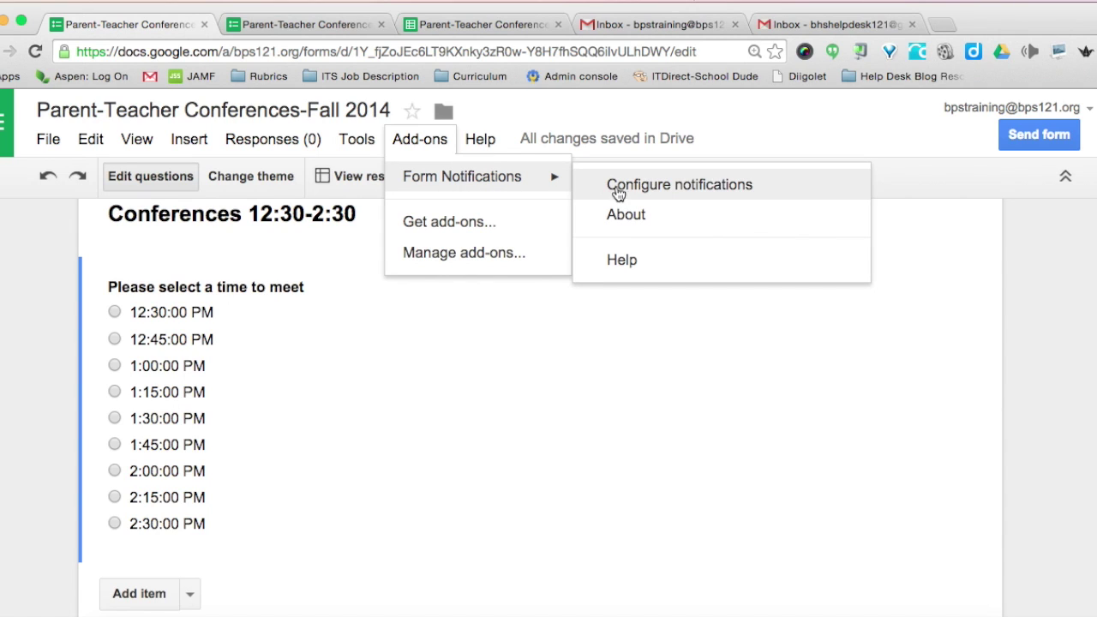
{"action": "left_click", "coordinate": [684, 186]}
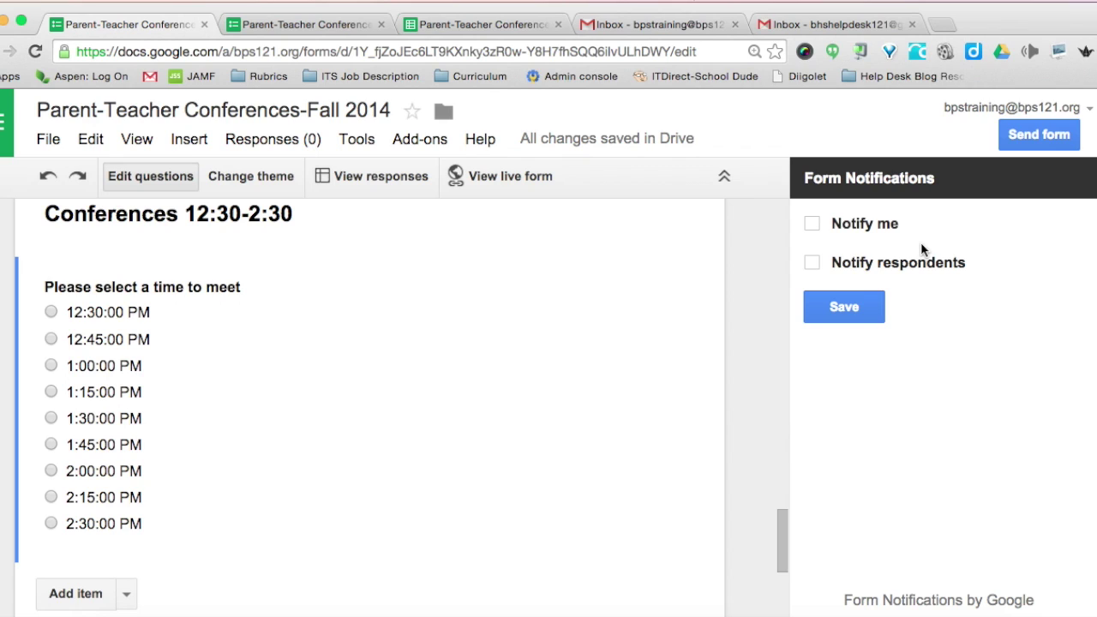
{"action": "left_click", "coordinate": [812, 224]}
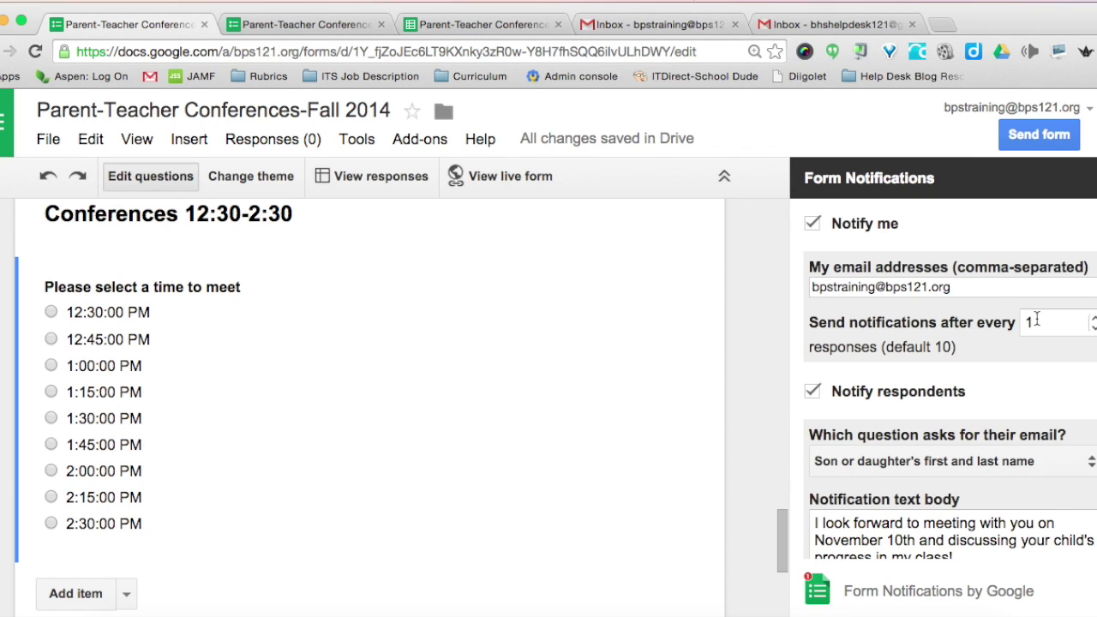
- Email respondents via the Parent Email Address question, save the settings, and close the sidebar
{"action": "scroll", "coordinate": [943, 325], "scroll_direction": "down", "scroll_amount": 3}
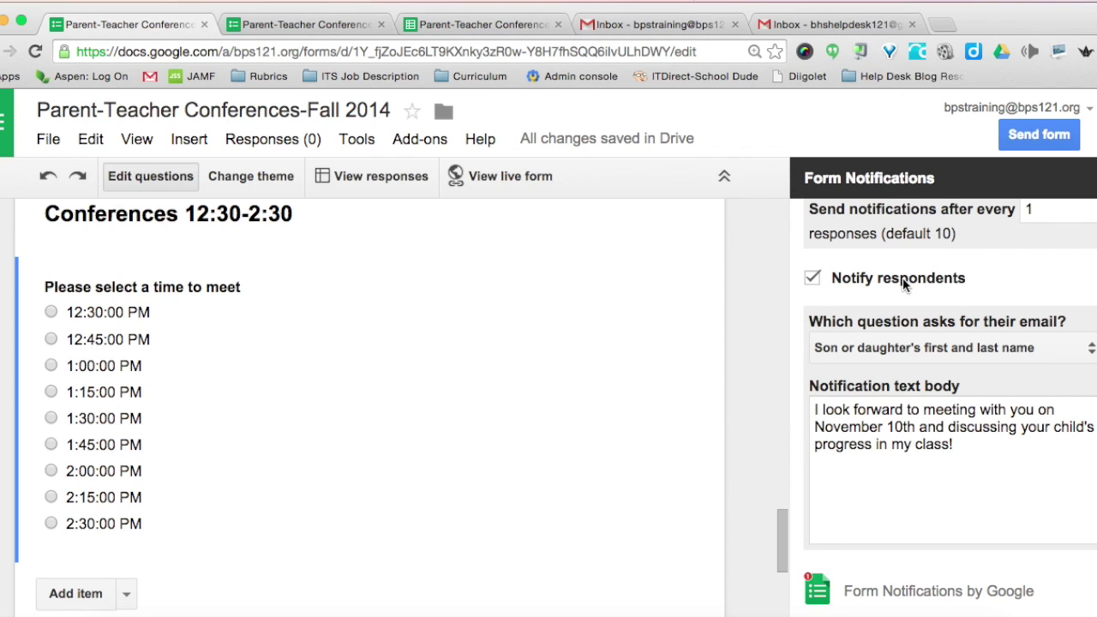
{"action": "left_click", "coordinate": [1092, 352]}
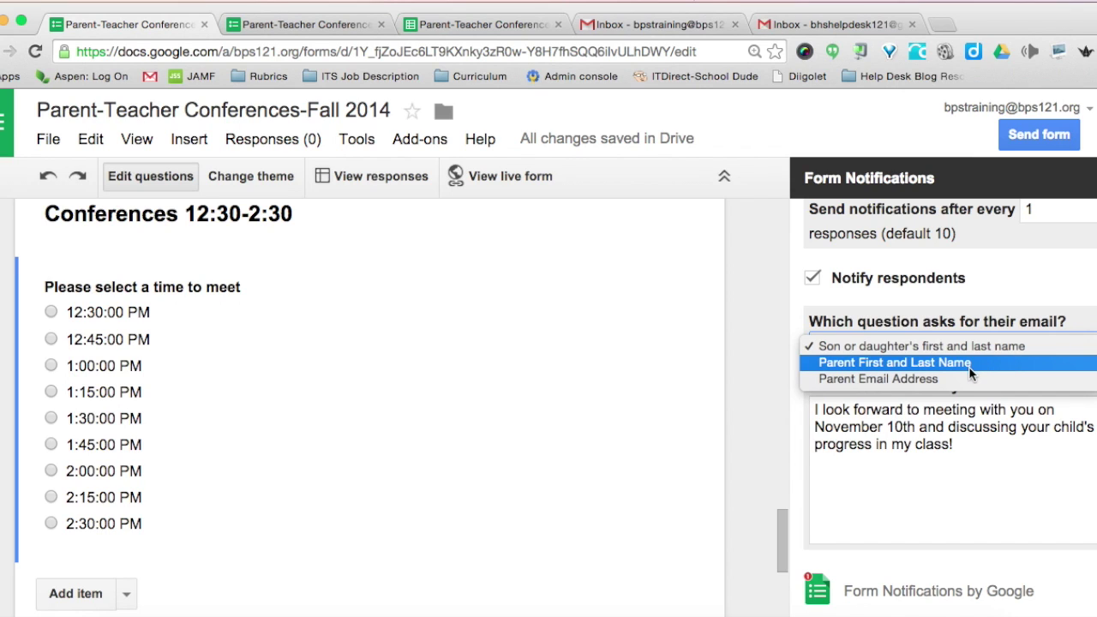
{"action": "left_click", "coordinate": [845, 384]}
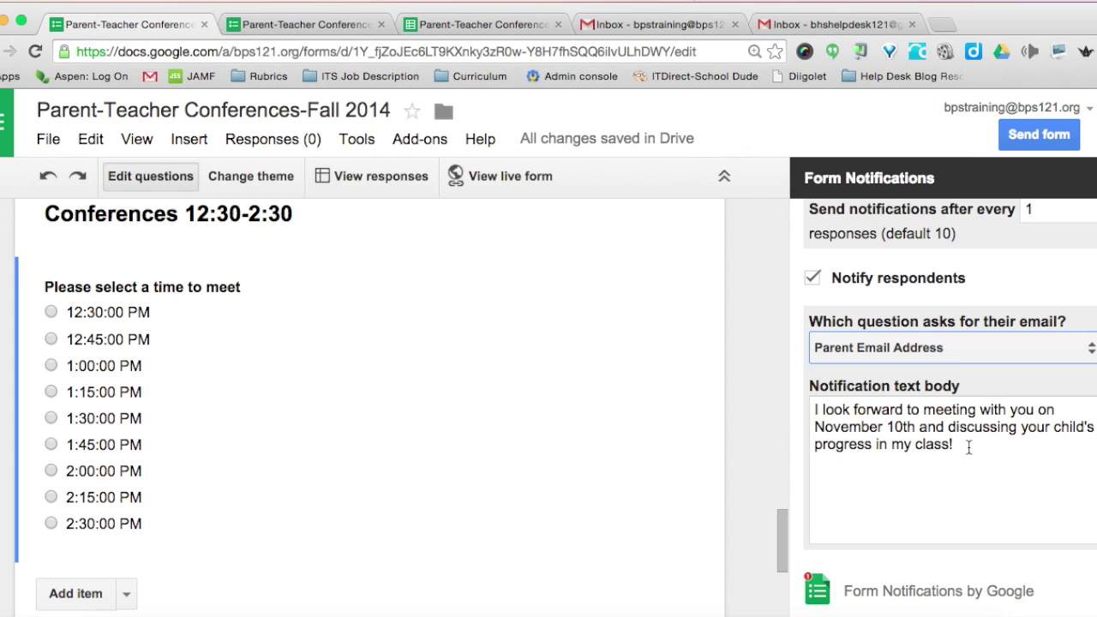
{"action": "scroll", "coordinate": [969, 446], "scroll_direction": "down", "scroll_amount": 2}
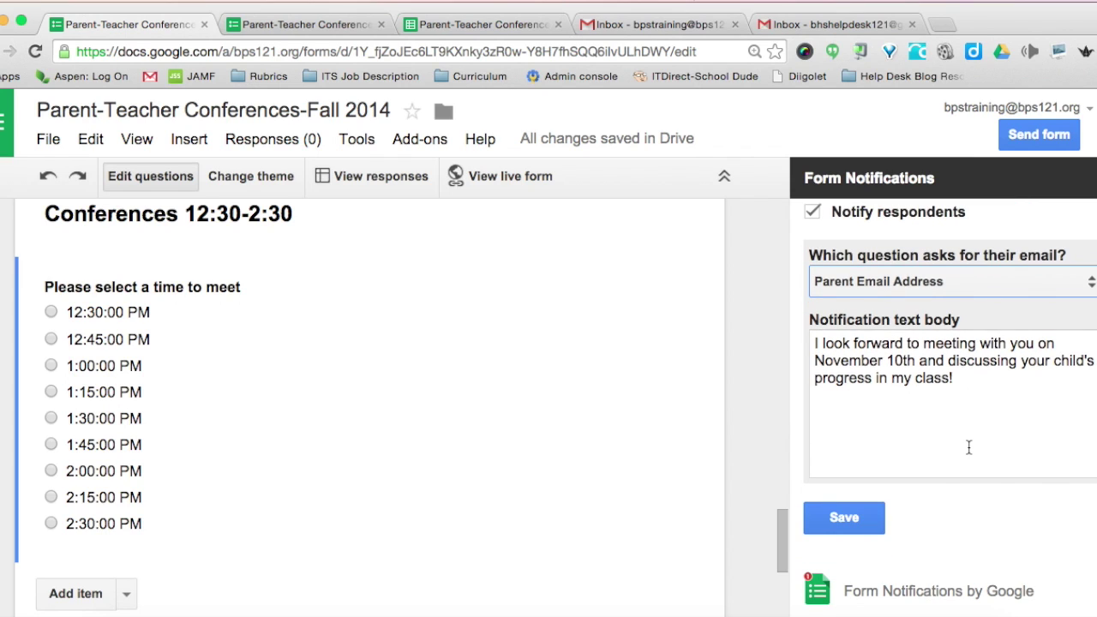
{"action": "left_click", "coordinate": [830, 521]}
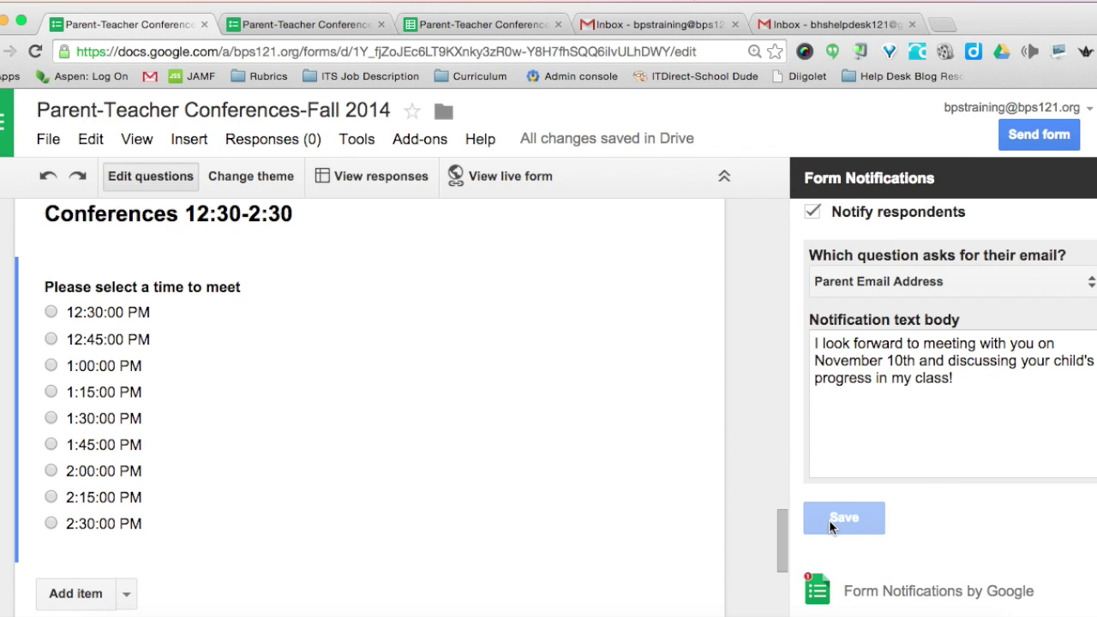
{"action": "scroll", "coordinate": [1009, 543], "scroll_direction": "down", "scroll_amount": 1}
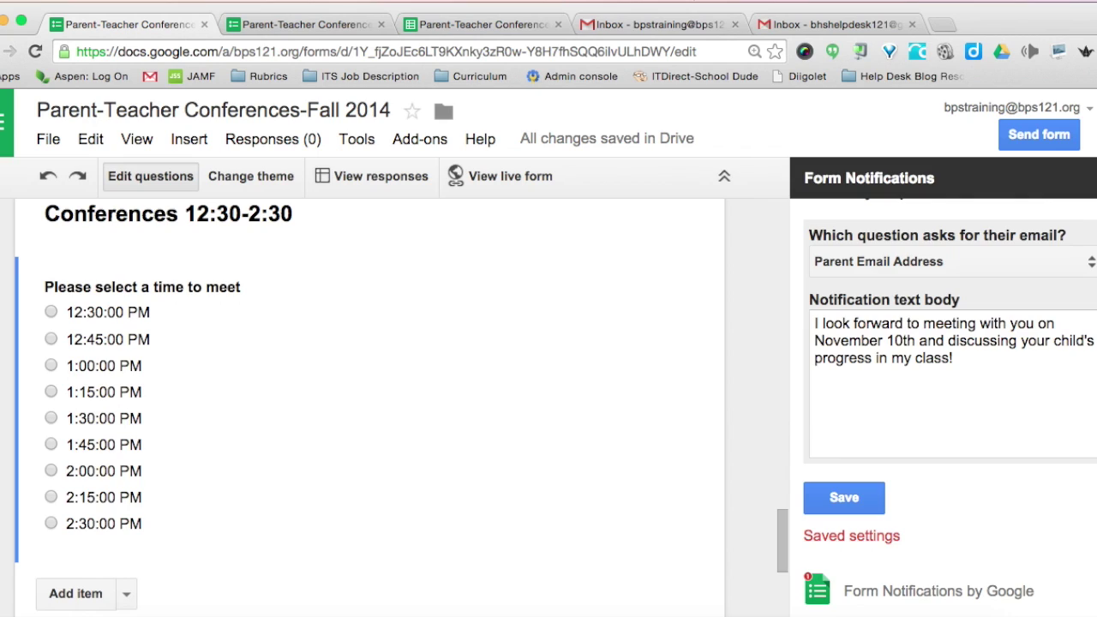
{"action": "left_click", "coordinate": [1087, 177]}
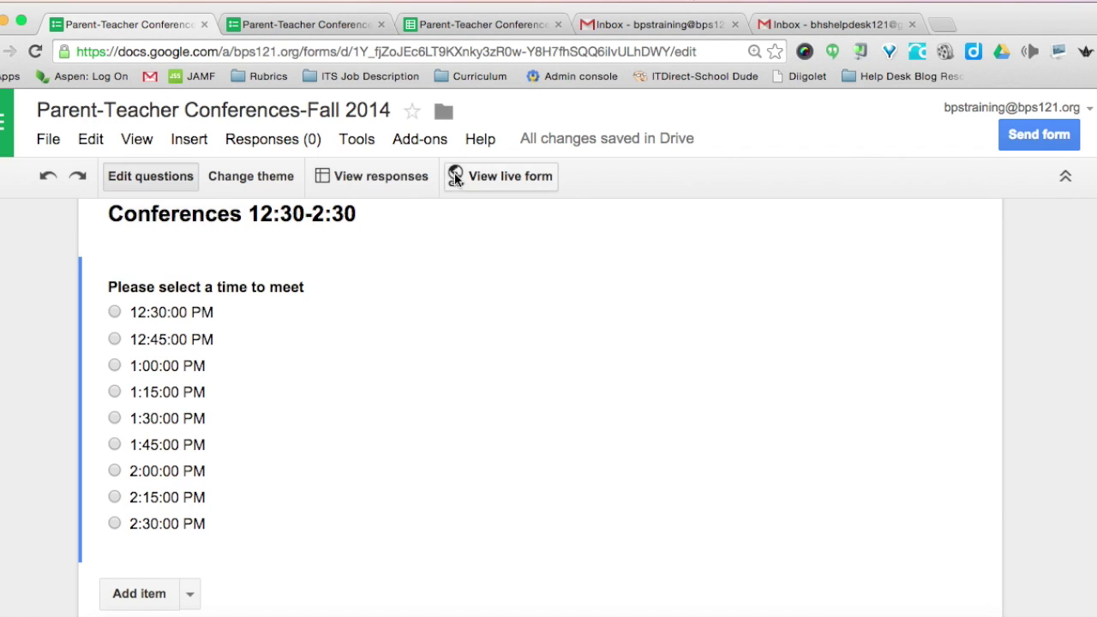
- Search the add-on gallery for 'choice eliminator', install it, and accept its permissions
{"action": "left_click", "coordinate": [413, 144]}
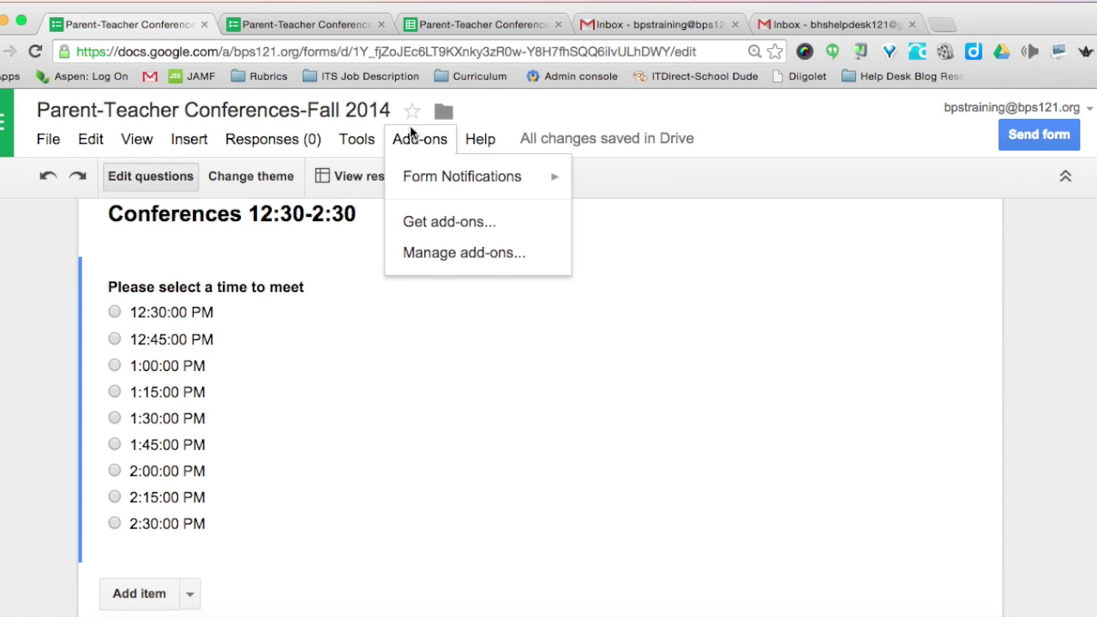
{"action": "left_click", "coordinate": [442, 223]}
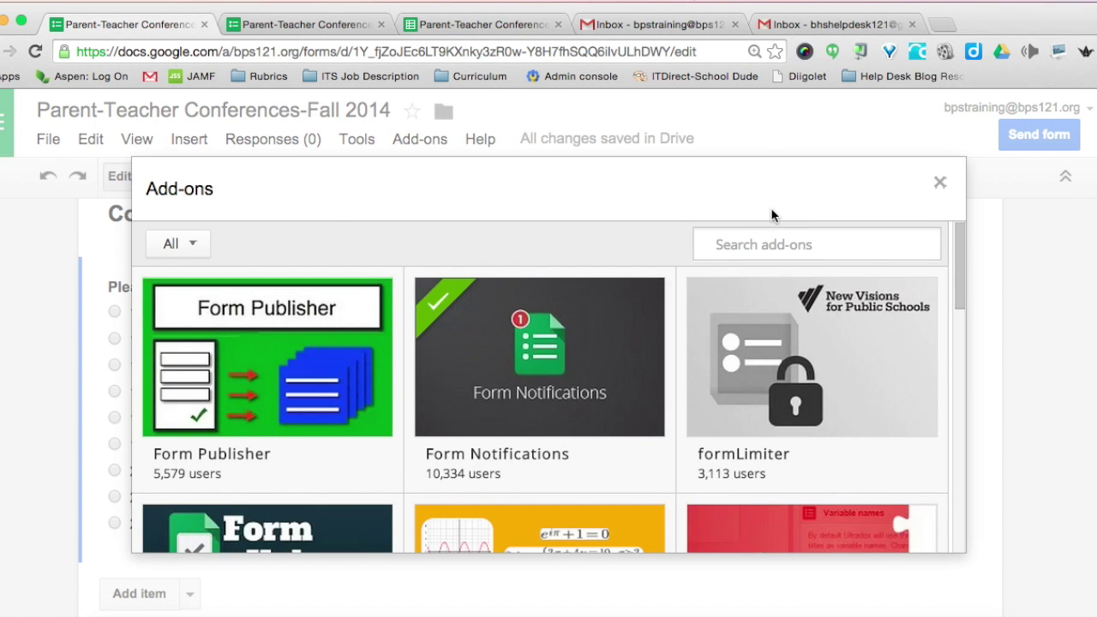
{"action": "type", "text": "choice eliminator"}
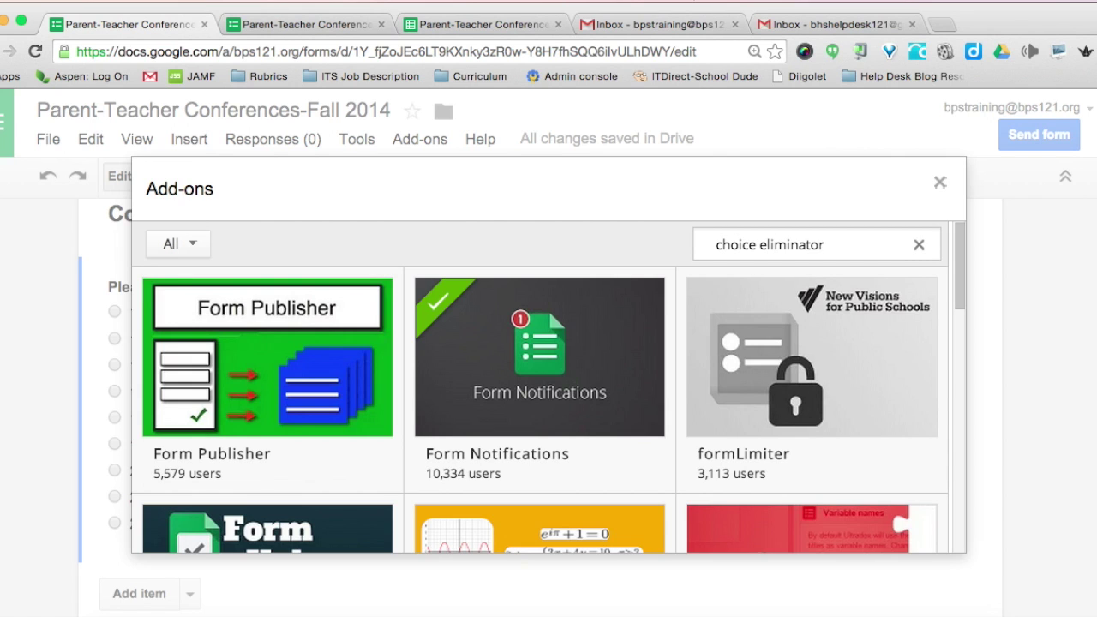
{"action": "key", "text": "Return"}
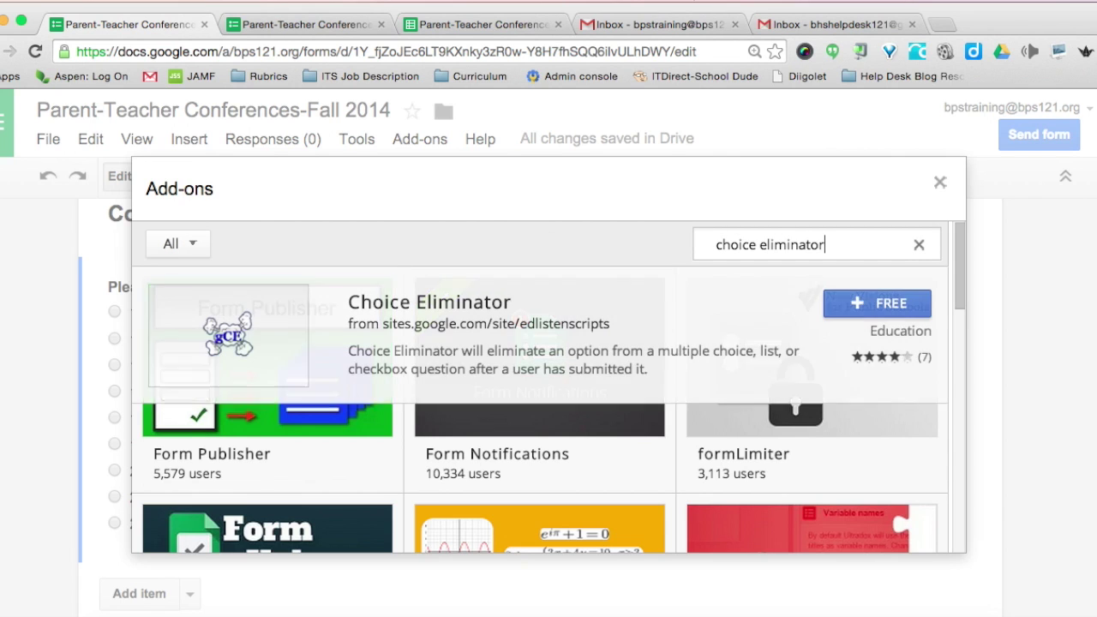
{"action": "left_click", "coordinate": [864, 307]}
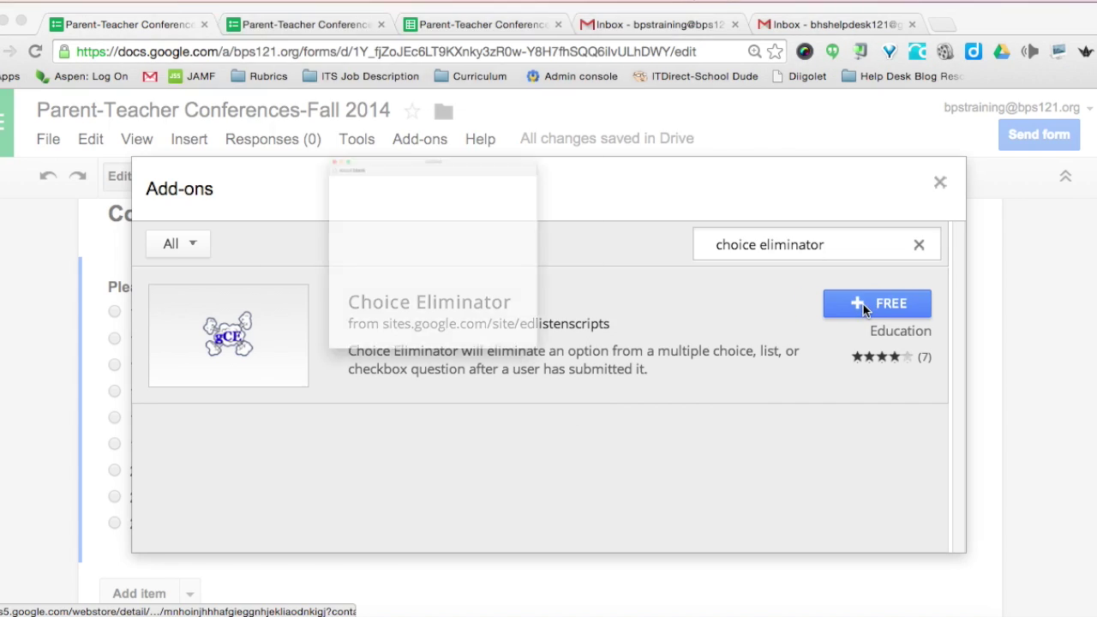
{"action": "scroll", "coordinate": [532, 367], "scroll_direction": "down", "scroll_amount": 5}
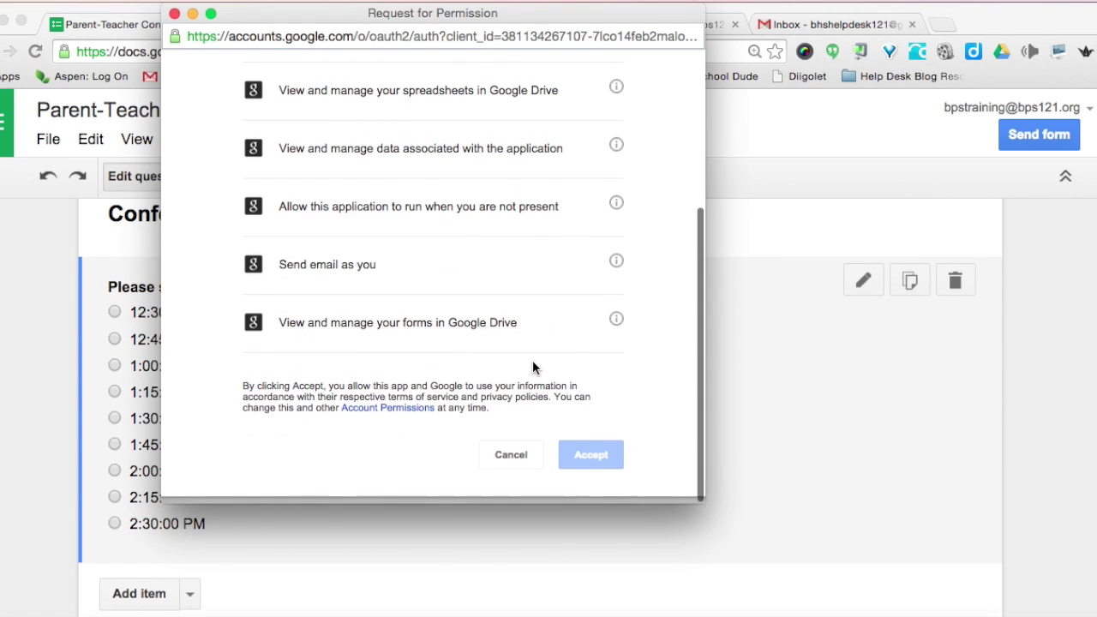
{"action": "left_click", "coordinate": [577, 463]}
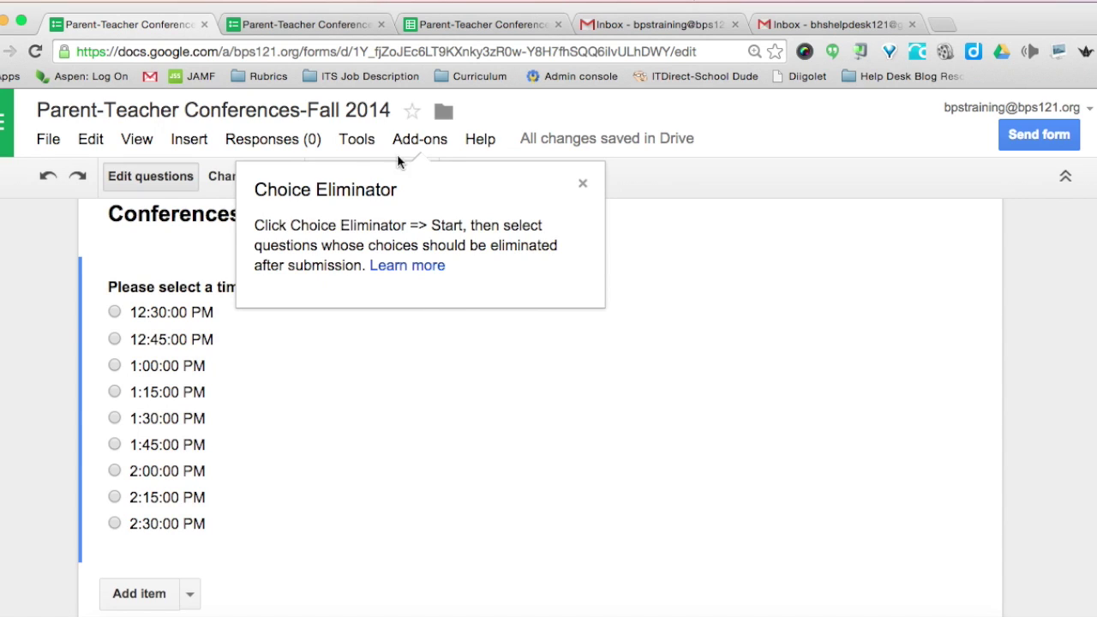
- Launch Choice Eliminator and review the time-of-day question's elimination settings
{"action": "left_click", "coordinate": [582, 185]}
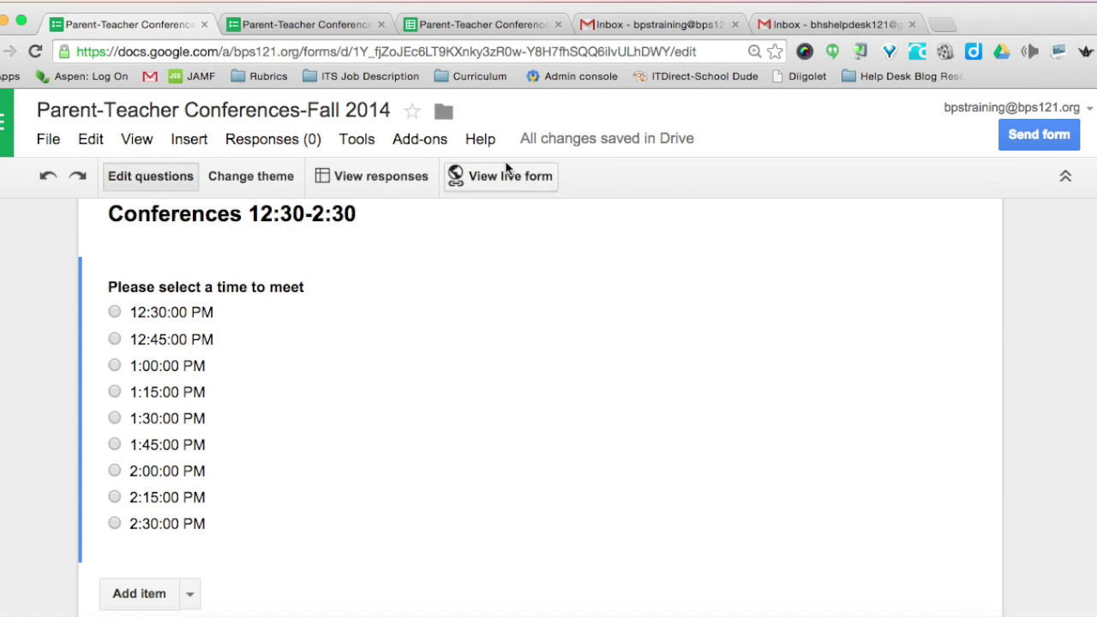
{"action": "left_click", "coordinate": [420, 142]}
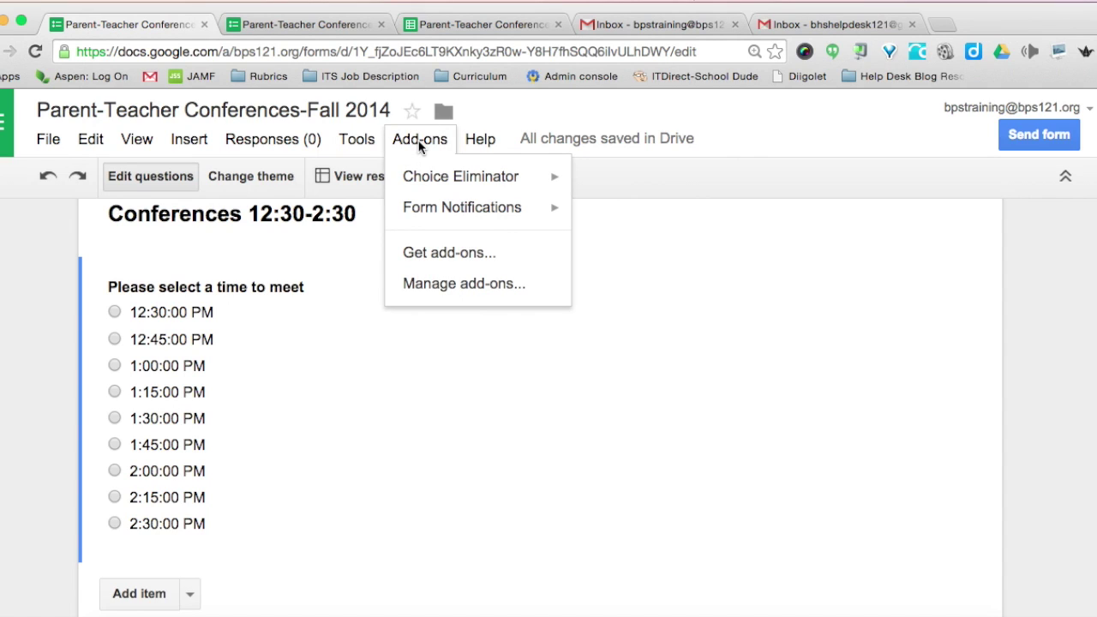
{"action": "mouse_move", "coordinate": [450, 193]}
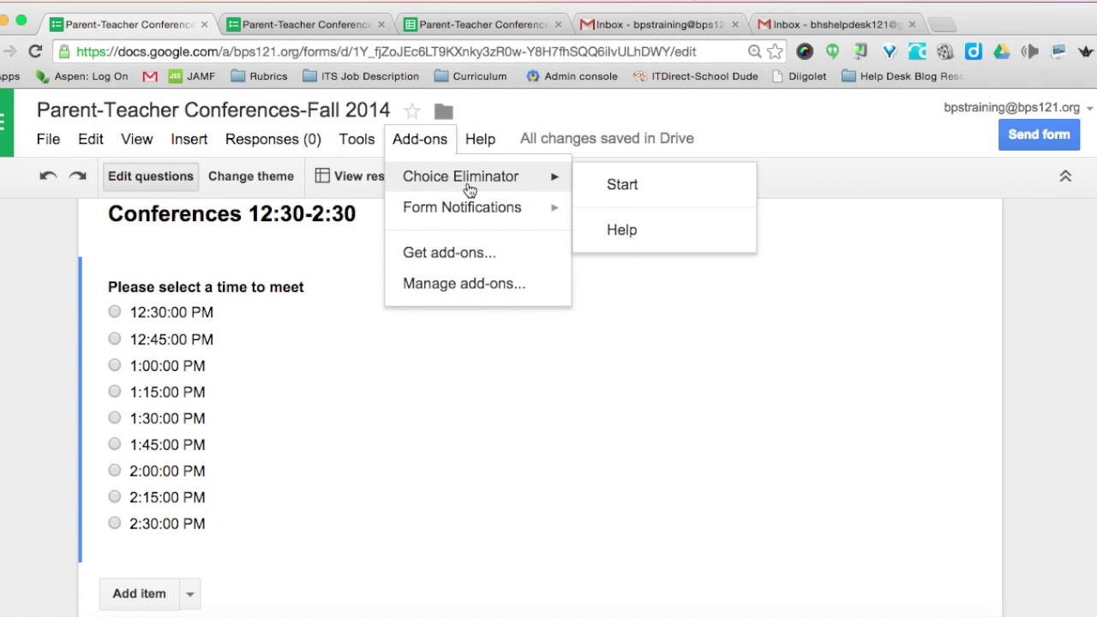
{"action": "left_click", "coordinate": [623, 186]}
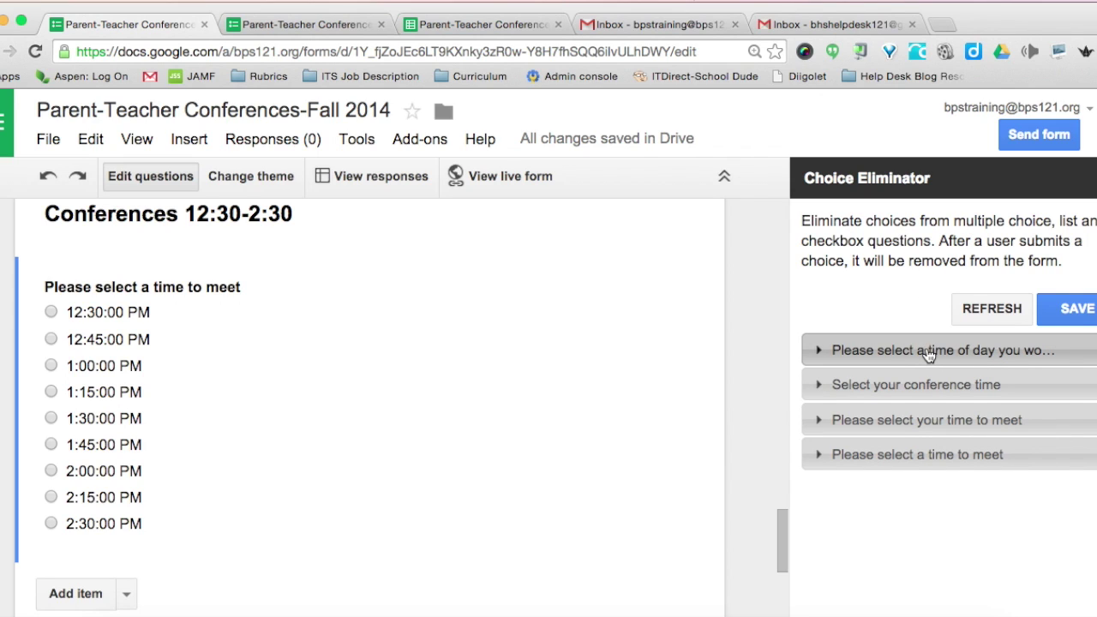
{"action": "left_click", "coordinate": [875, 353]}
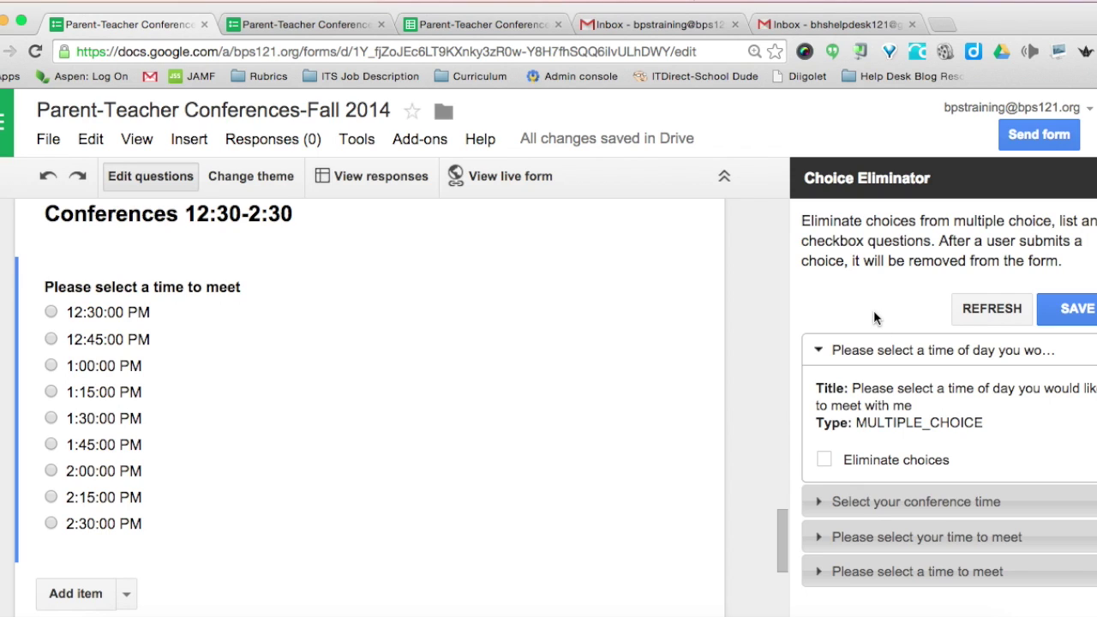
{"action": "left_click", "coordinate": [819, 354]}
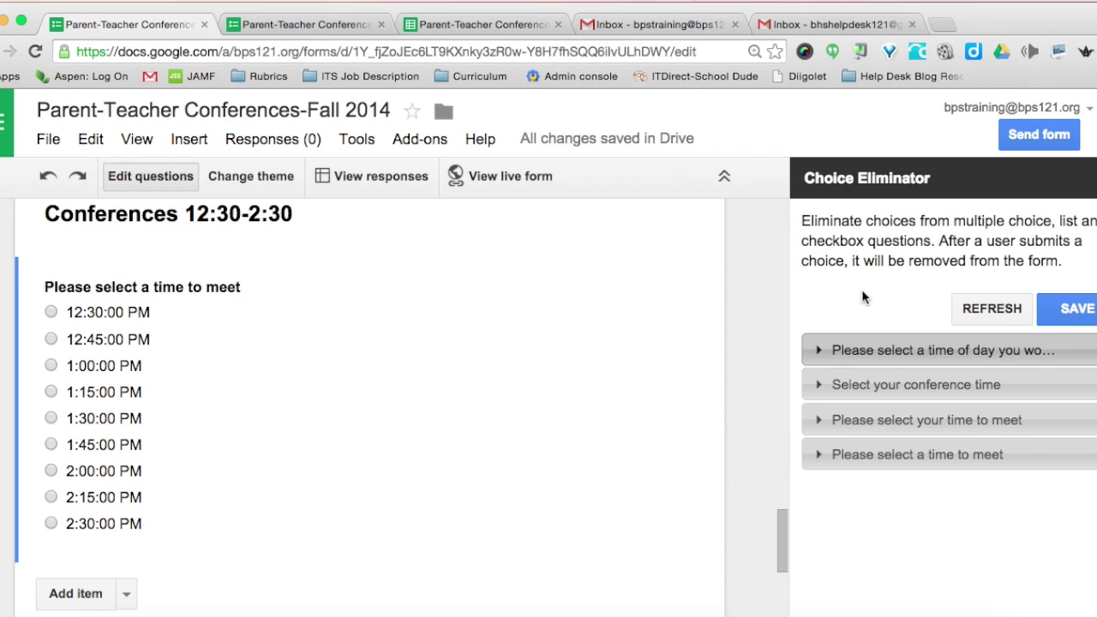
- Turn on Eliminate choices for the conference-time questions and save the settings
{"action": "left_click", "coordinate": [859, 387]}
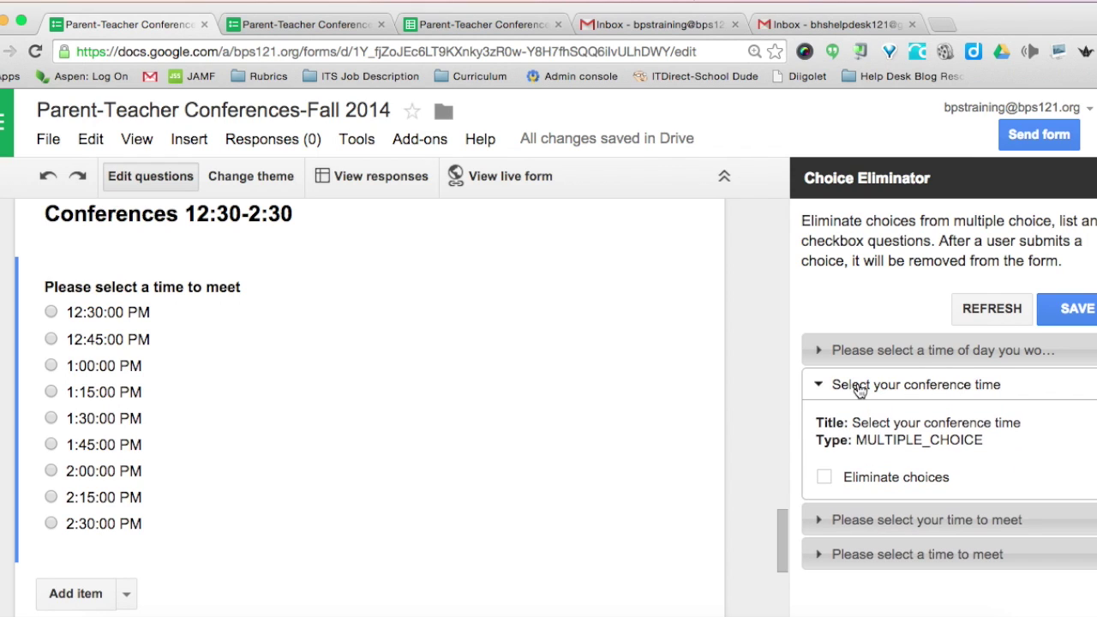
{"action": "left_click", "coordinate": [824, 477]}
{"action": "left_click", "coordinate": [872, 522]}
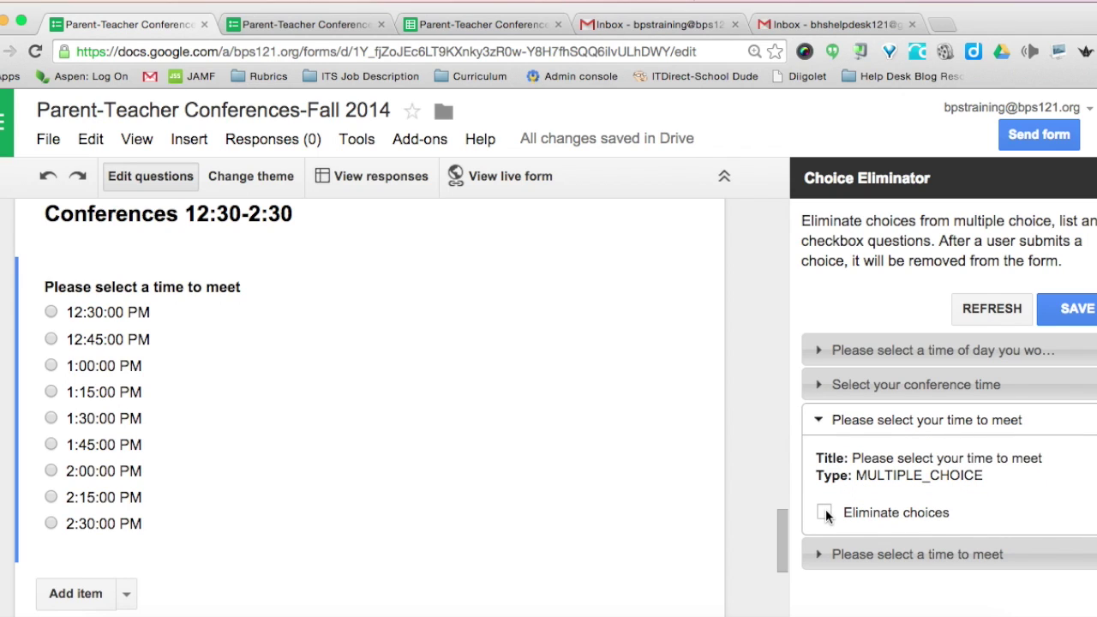
{"action": "left_click", "coordinate": [825, 514]}
{"action": "left_click", "coordinate": [840, 554]}
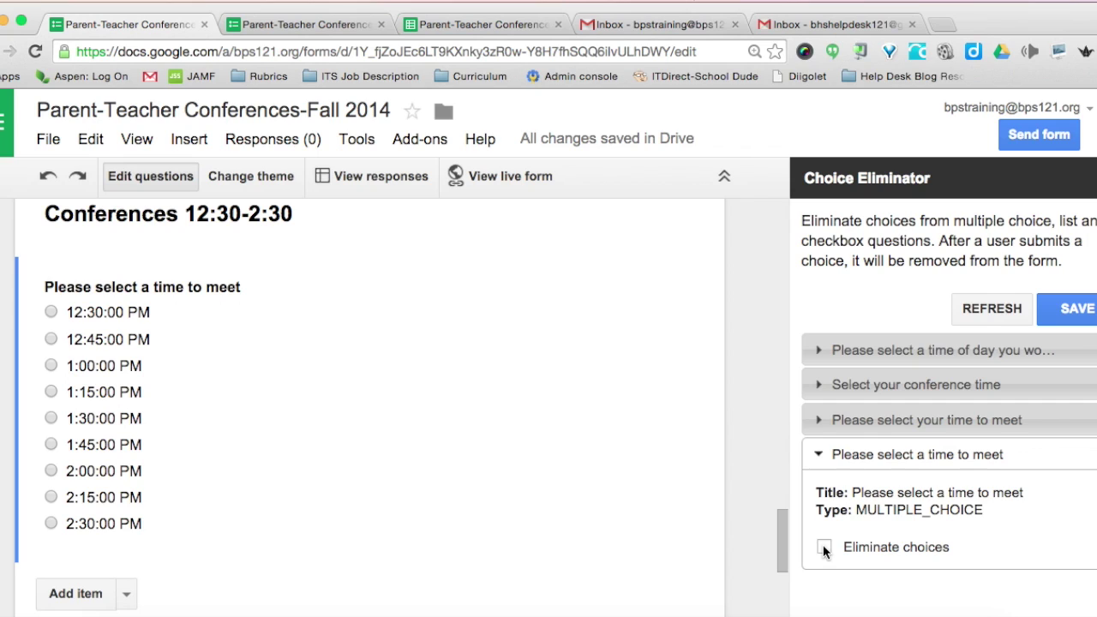
{"action": "left_click", "coordinate": [1071, 314]}
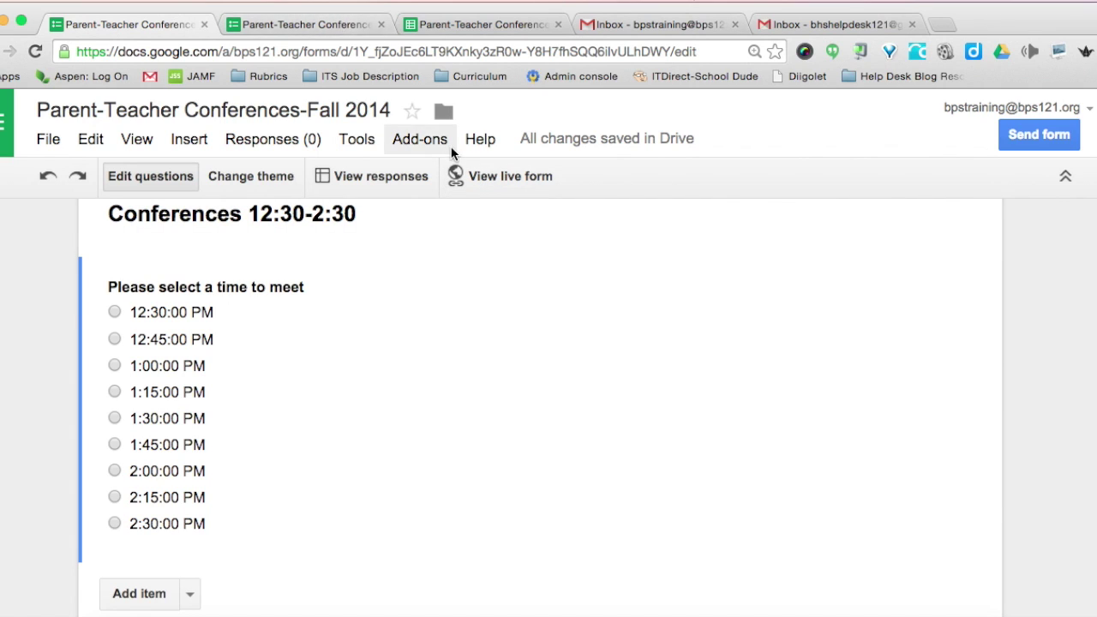
- Open the live form and enter the student's name, parent's name and parent's e-mail address
{"action": "left_click", "coordinate": [476, 178]}
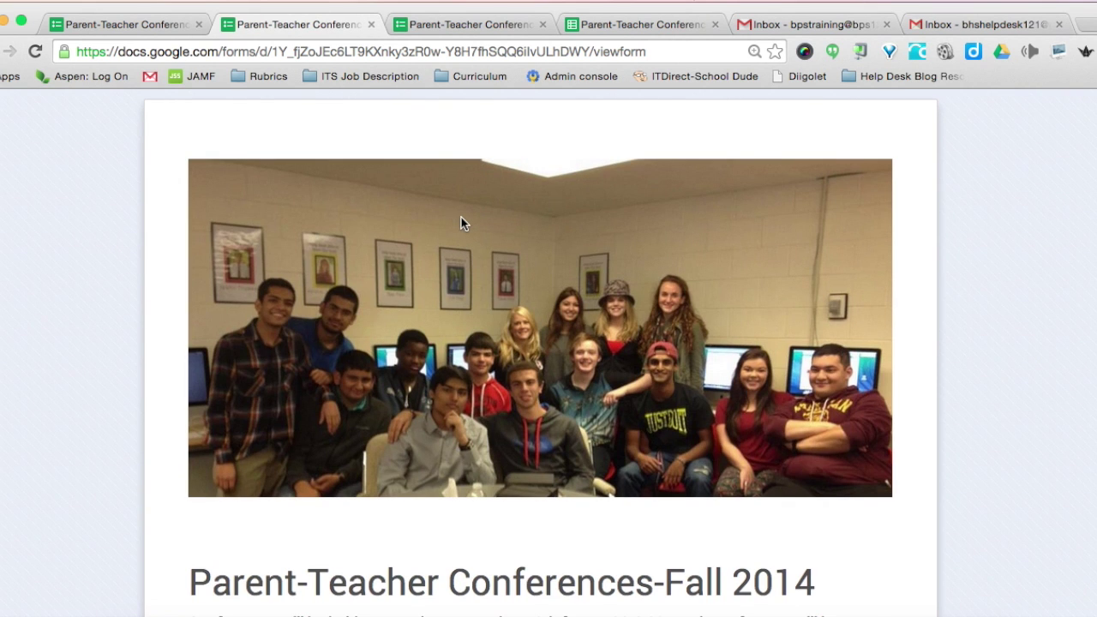
{"action": "scroll", "coordinate": [461, 224], "scroll_direction": "down", "scroll_amount": 1}
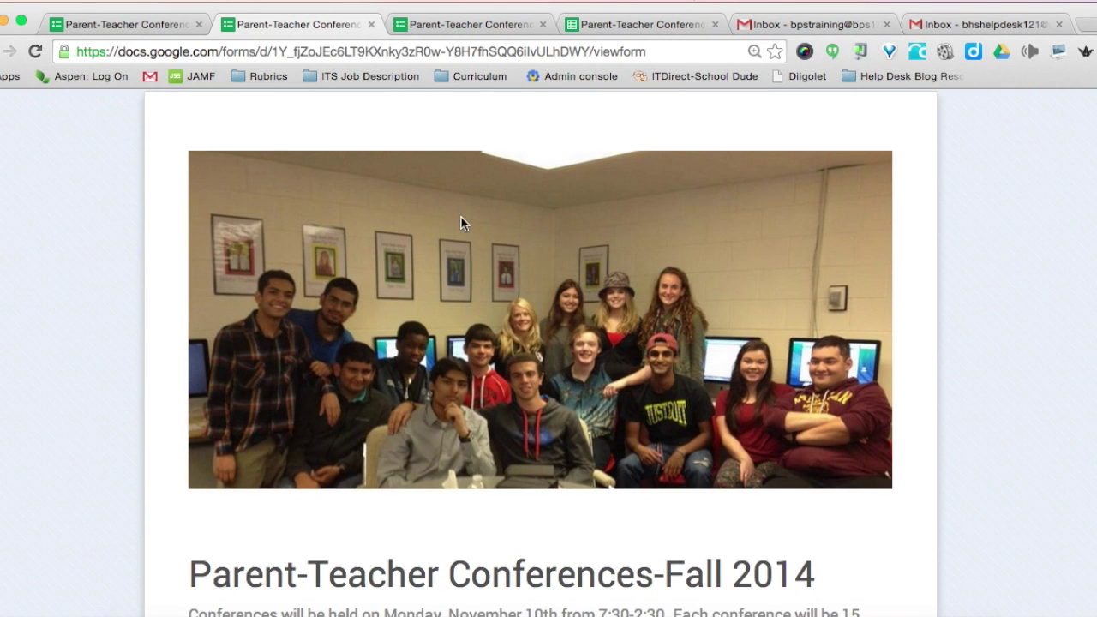
{"action": "scroll", "coordinate": [380, 307], "scroll_direction": "down", "scroll_amount": 5}
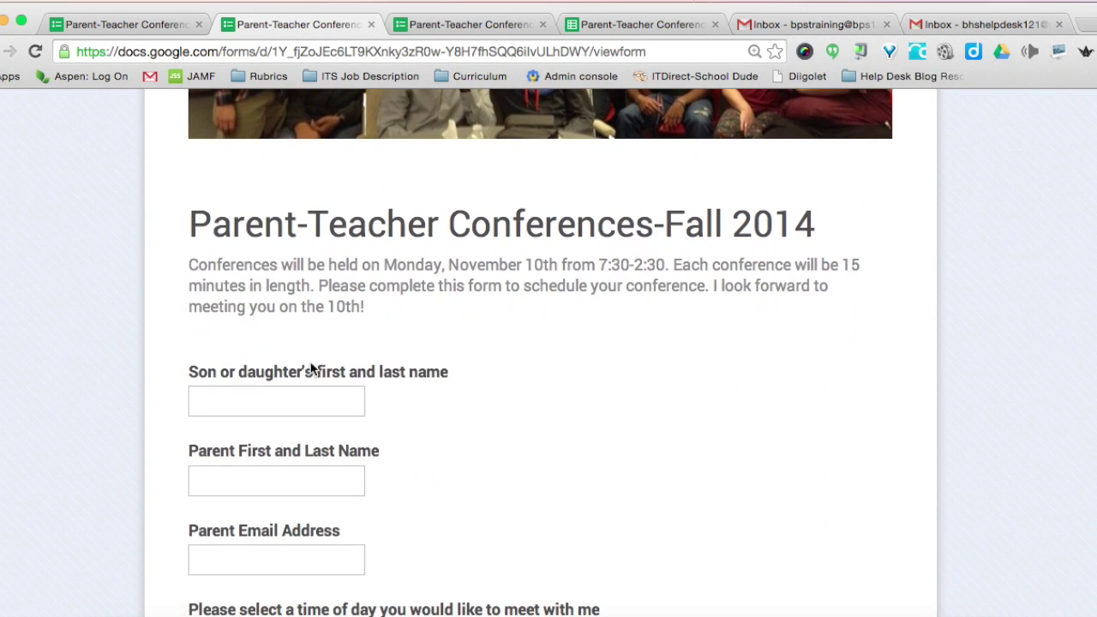
{"action": "left_click", "coordinate": [232, 339]}
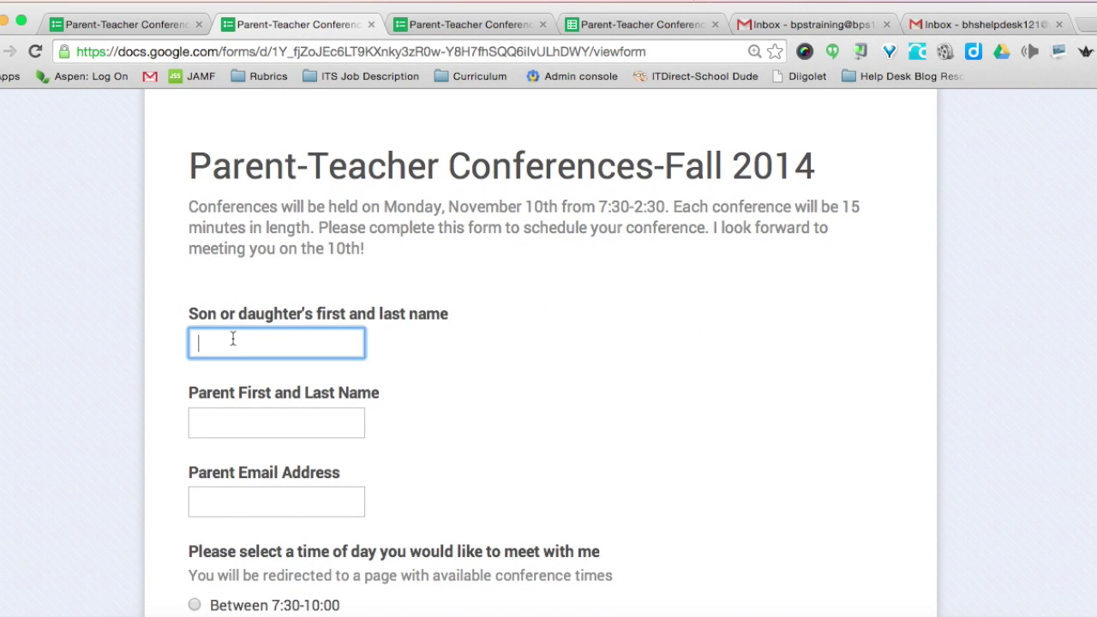
{"action": "type", "text": "John Smith"}
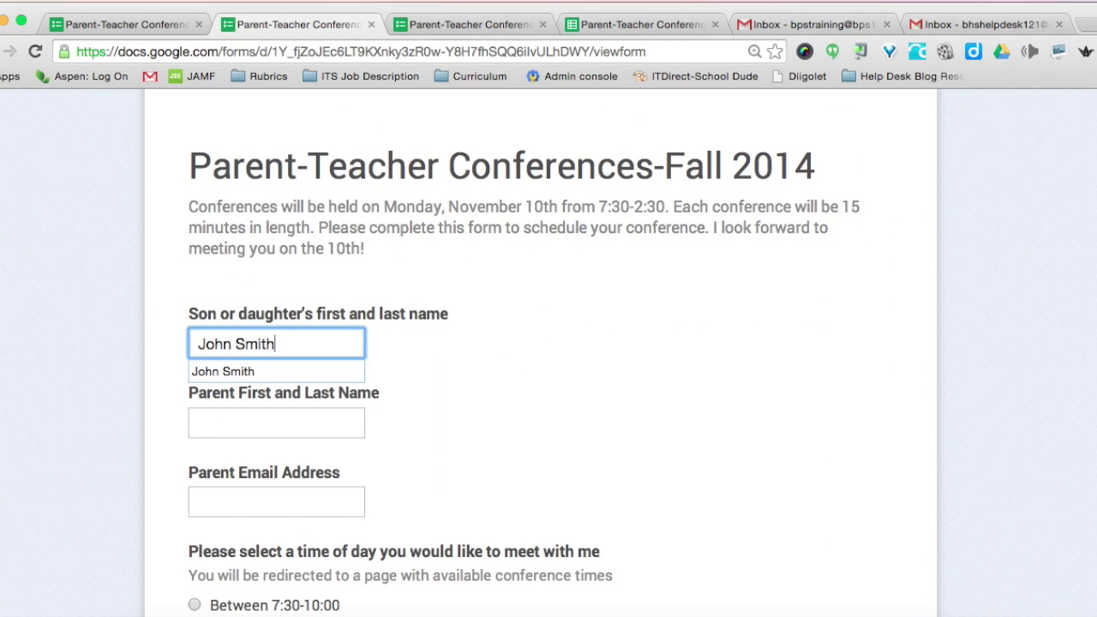
{"action": "left_click", "coordinate": [276, 423]}
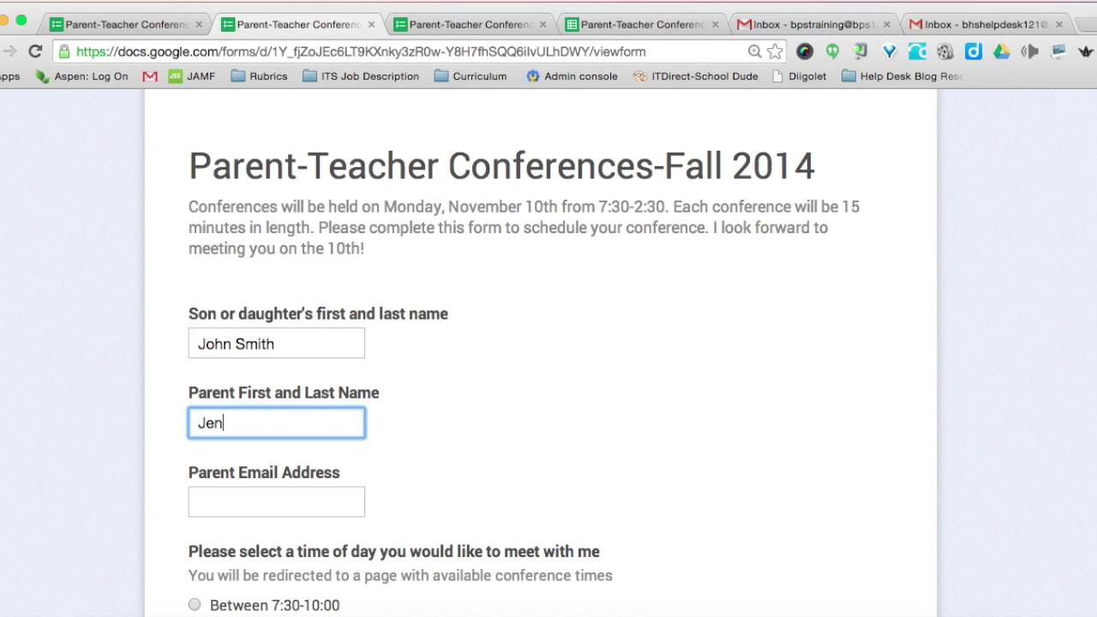
{"action": "left_click", "coordinate": [276, 502]}
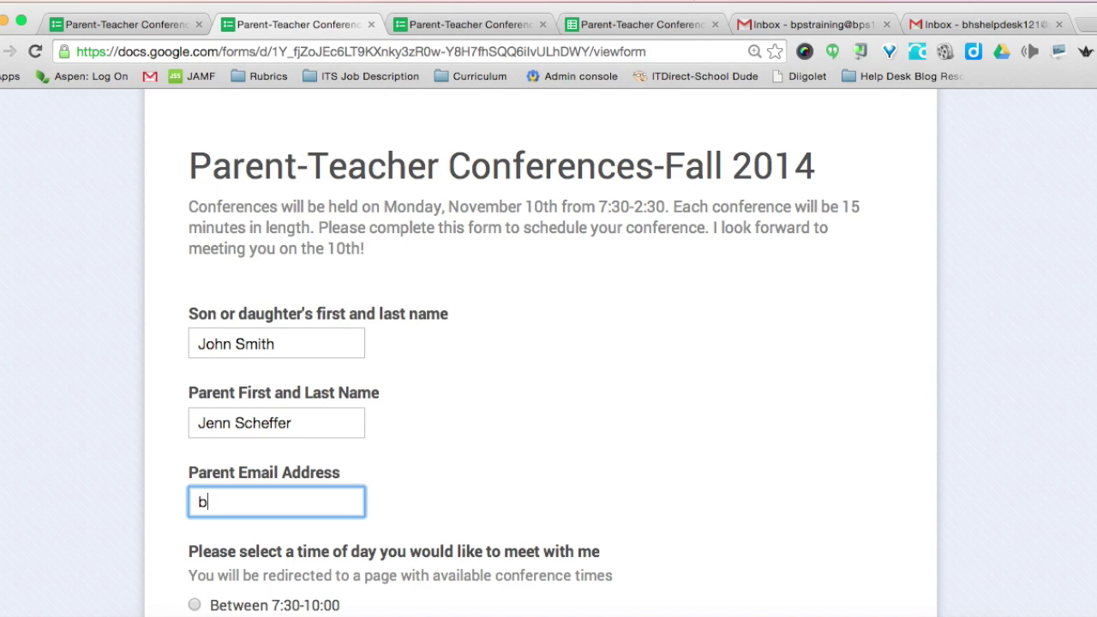
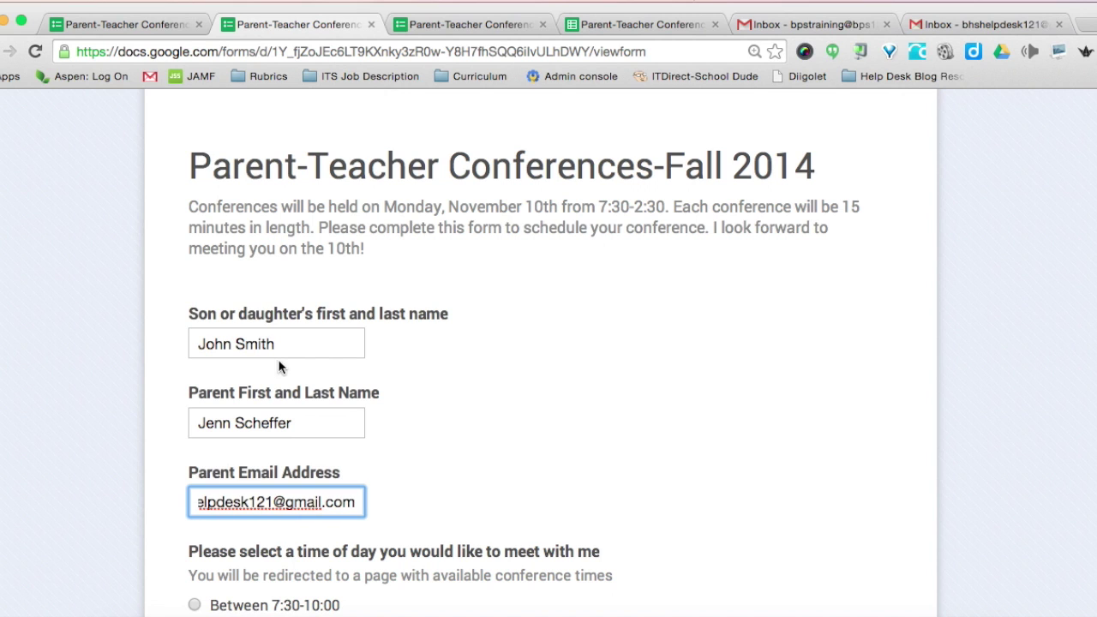
- Choose the Between 7:30-10:00 block, pick the 7:30 AM slot, and submit
{"action": "scroll", "coordinate": [245, 514], "scroll_direction": "down", "scroll_amount": 2}
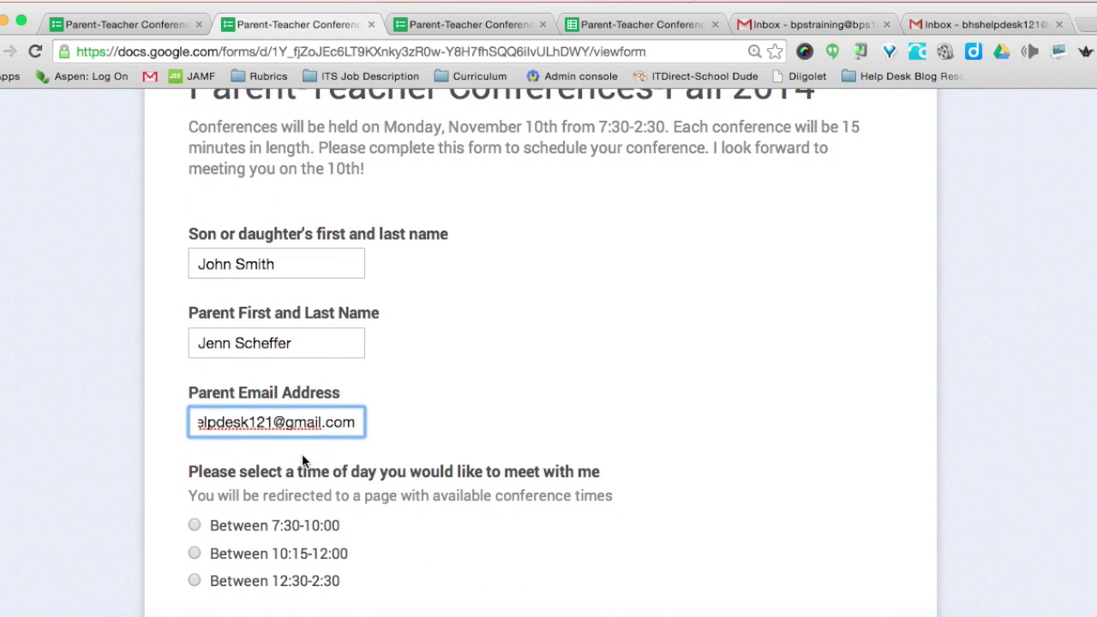
{"action": "scroll", "coordinate": [301, 454], "scroll_direction": "down", "scroll_amount": 3}
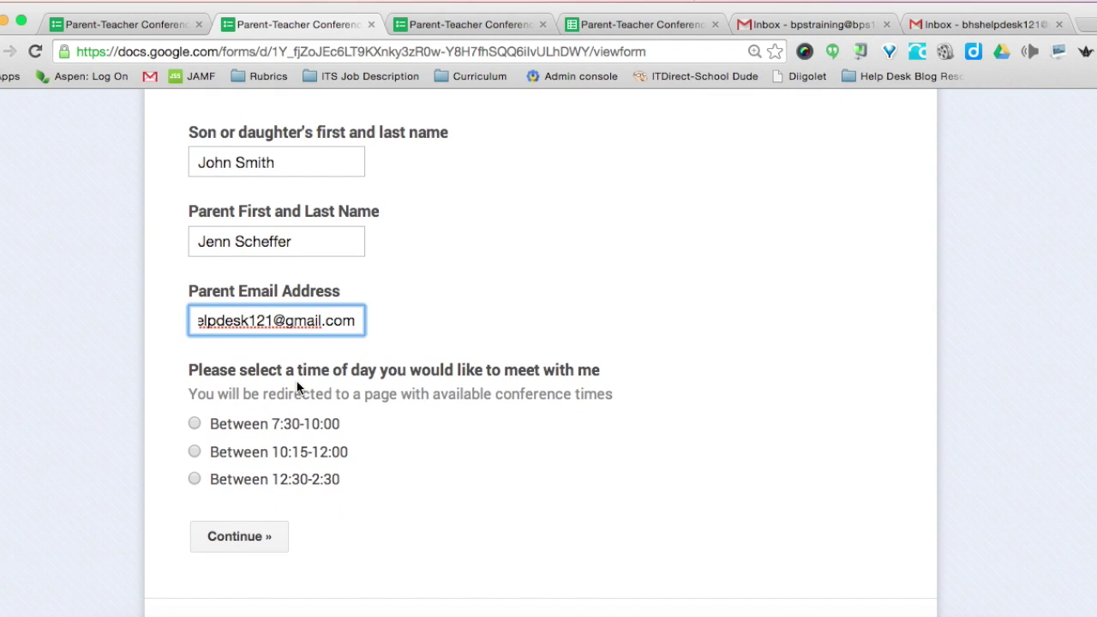
{"action": "left_click", "coordinate": [195, 423]}
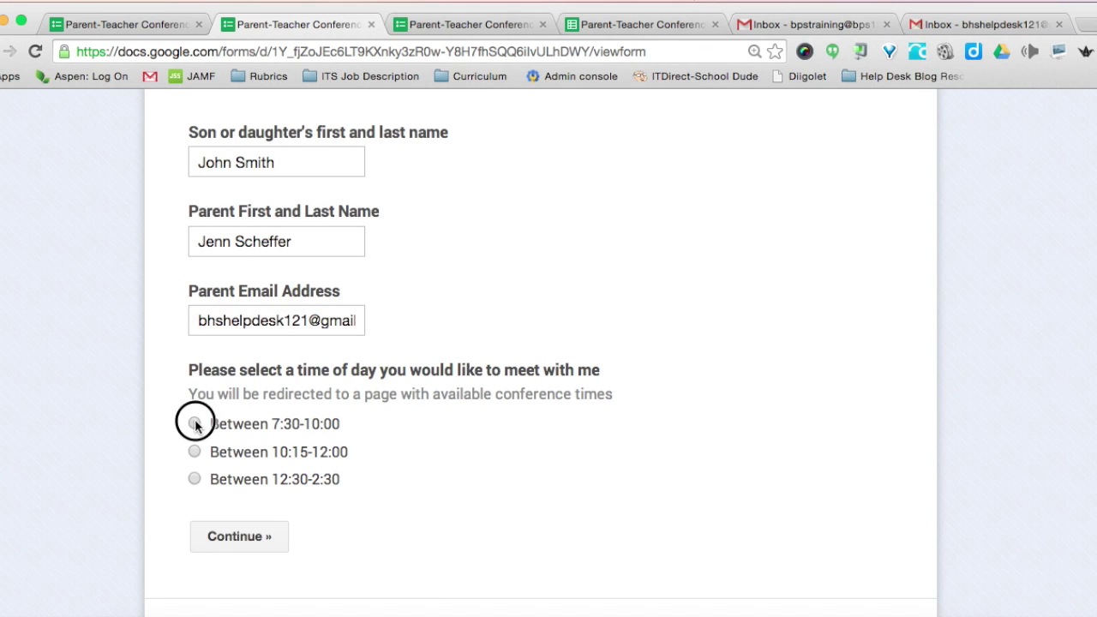
{"action": "left_click", "coordinate": [240, 537]}
{"action": "scroll", "coordinate": [241, 540], "scroll_direction": "down", "scroll_amount": 3}
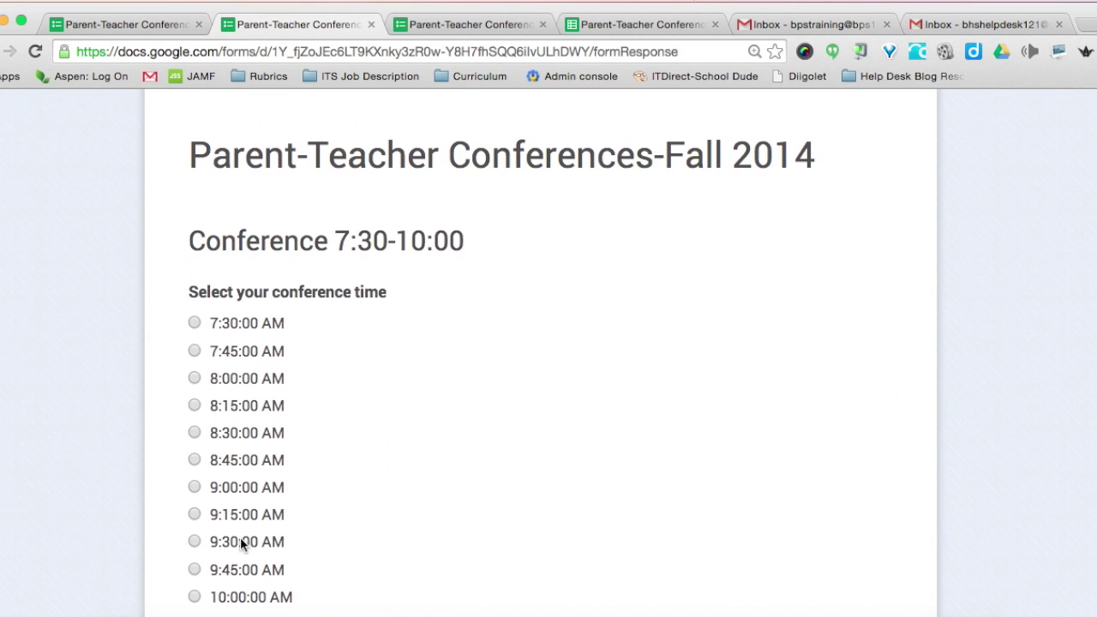
{"action": "left_click", "coordinate": [194, 323]}
{"action": "scroll", "coordinate": [316, 462], "scroll_direction": "down", "scroll_amount": 5}
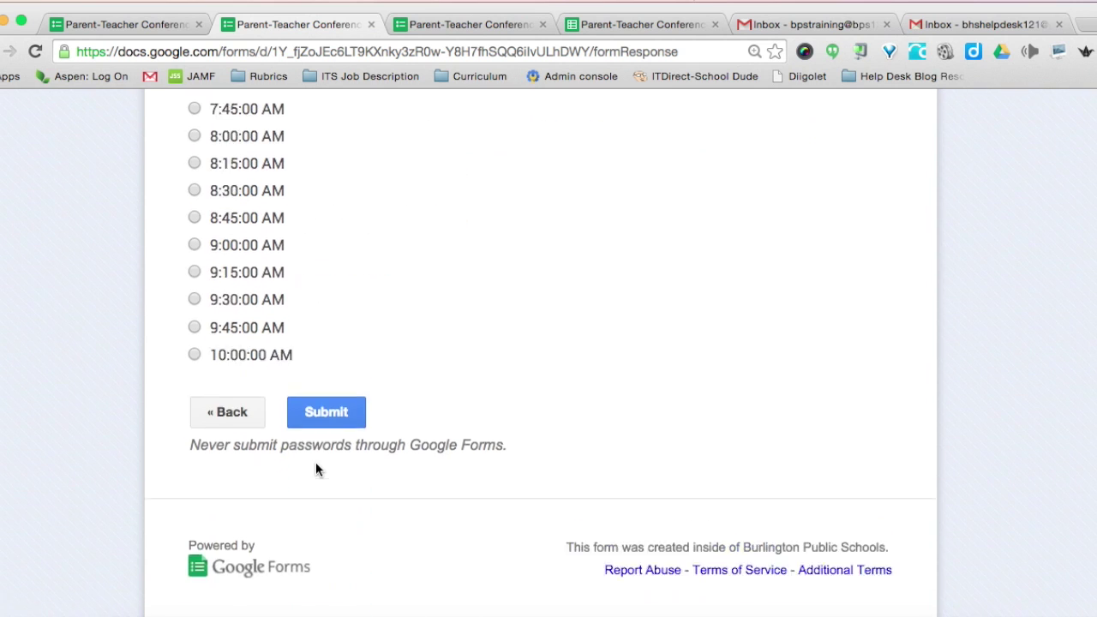
{"action": "left_click", "coordinate": [324, 395]}
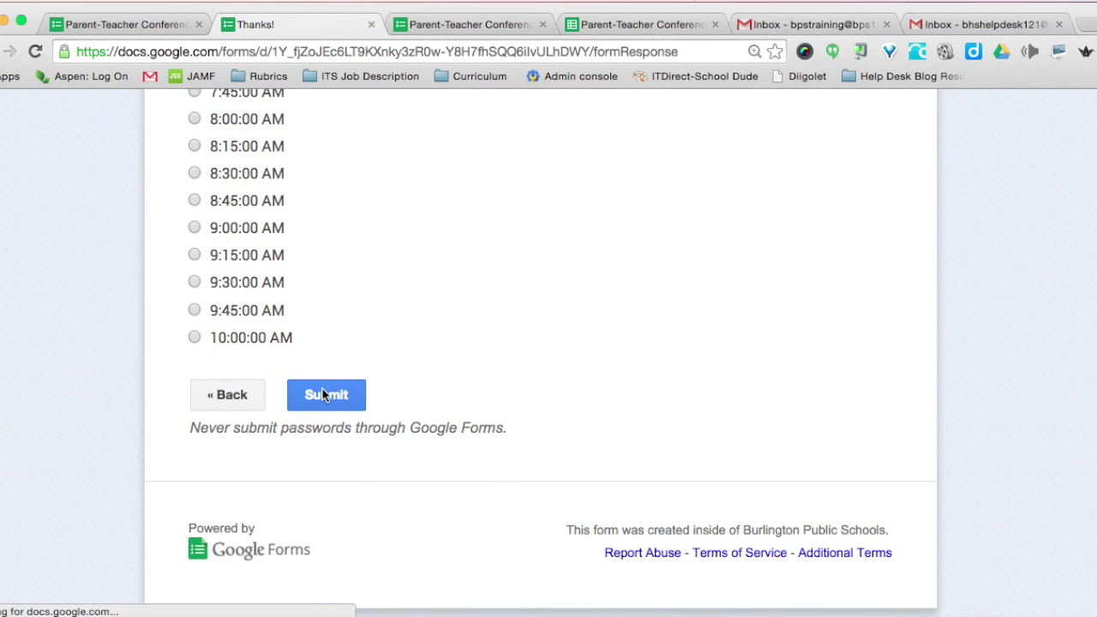
{"action": "scroll", "coordinate": [332, 463], "scroll_direction": "down", "scroll_amount": 3}
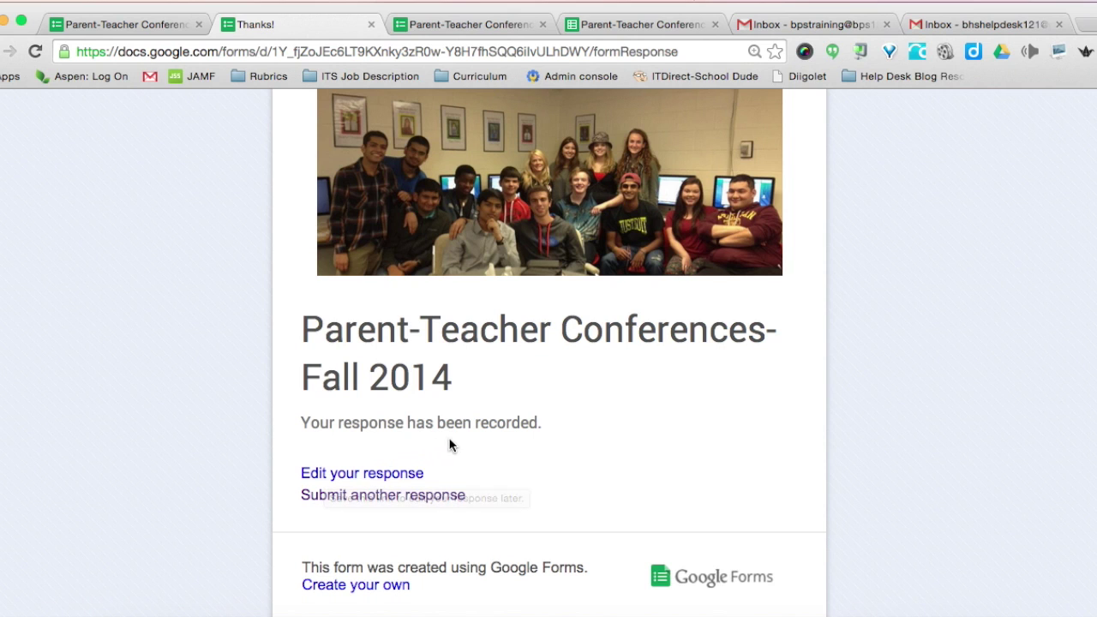
- Start a second response and fill in the child's name, the parent's name and the saved parent e-mail
{"action": "left_click", "coordinate": [350, 503]}
{"action": "scroll", "coordinate": [350, 502], "scroll_direction": "down", "scroll_amount": 5}
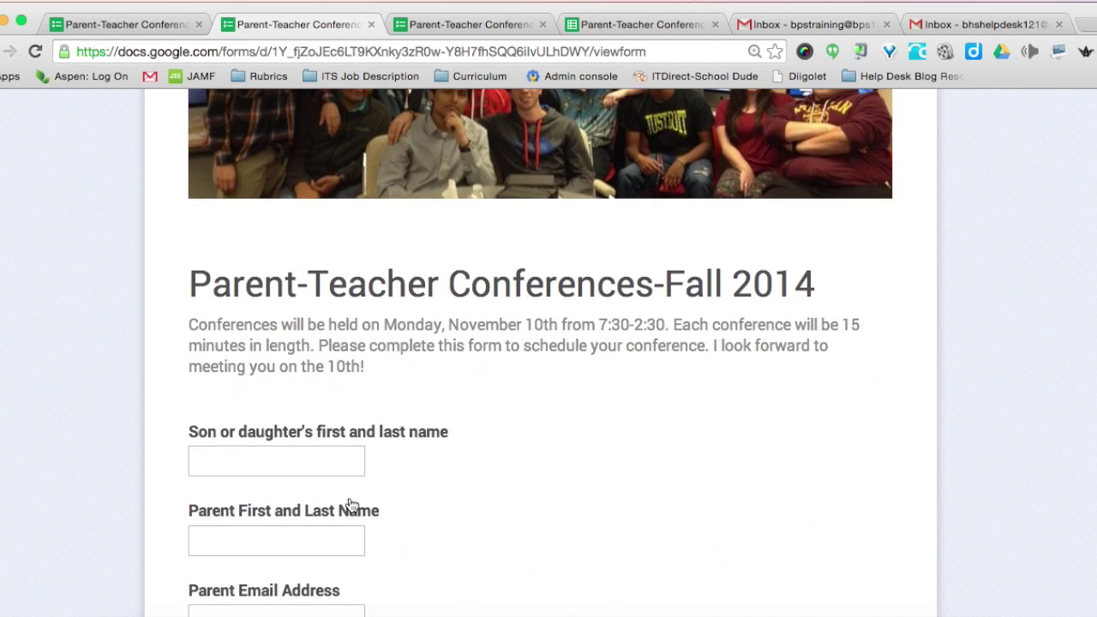
{"action": "left_click", "coordinate": [243, 334]}
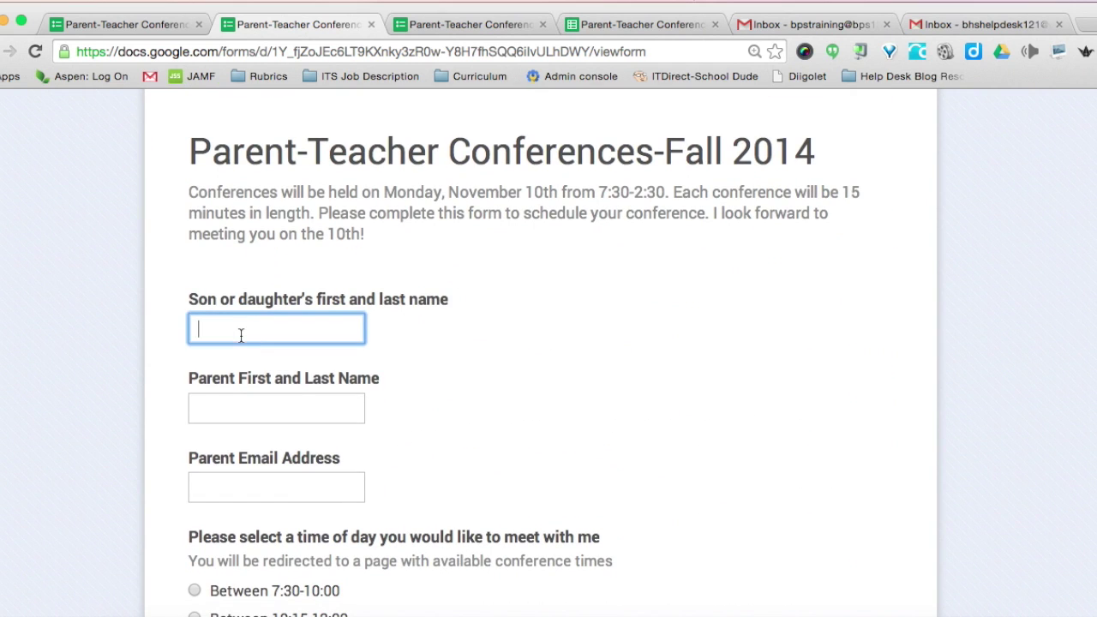
{"action": "left_click", "coordinate": [276, 408]}
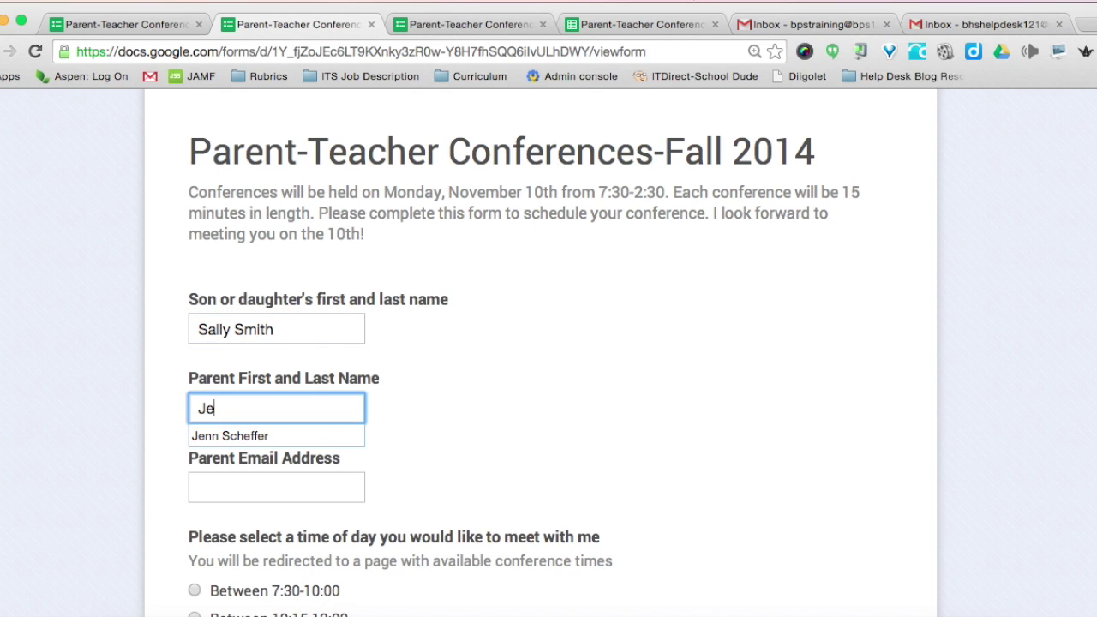
{"action": "left_click", "coordinate": [276, 487]}
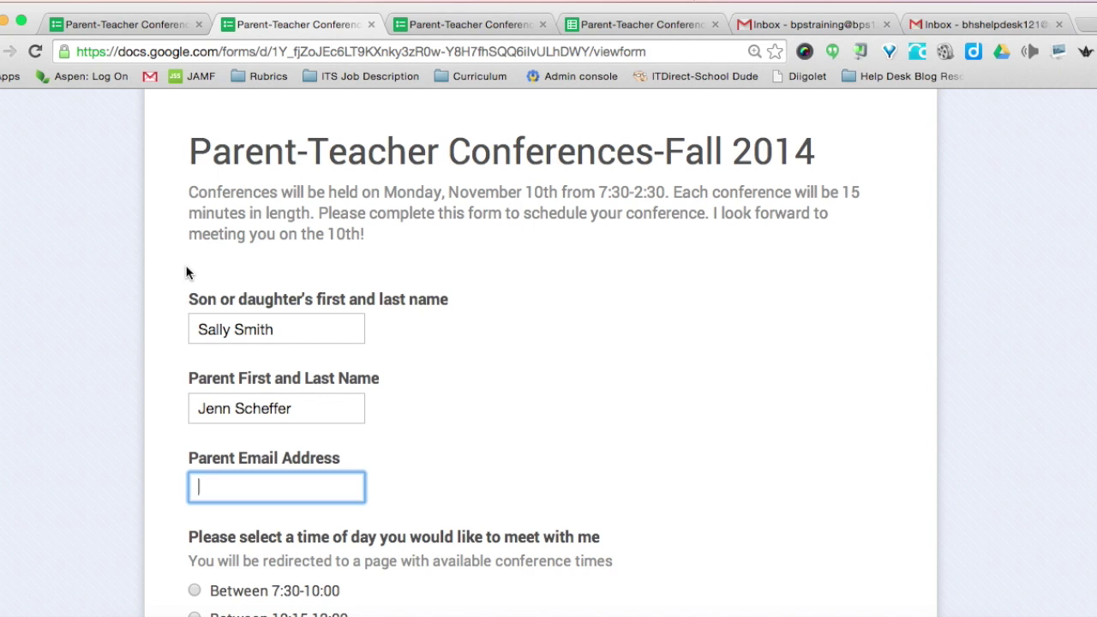
{"action": "type", "text": "bhs"}
{"action": "key", "text": "Down"}
{"action": "key", "text": "Return"}
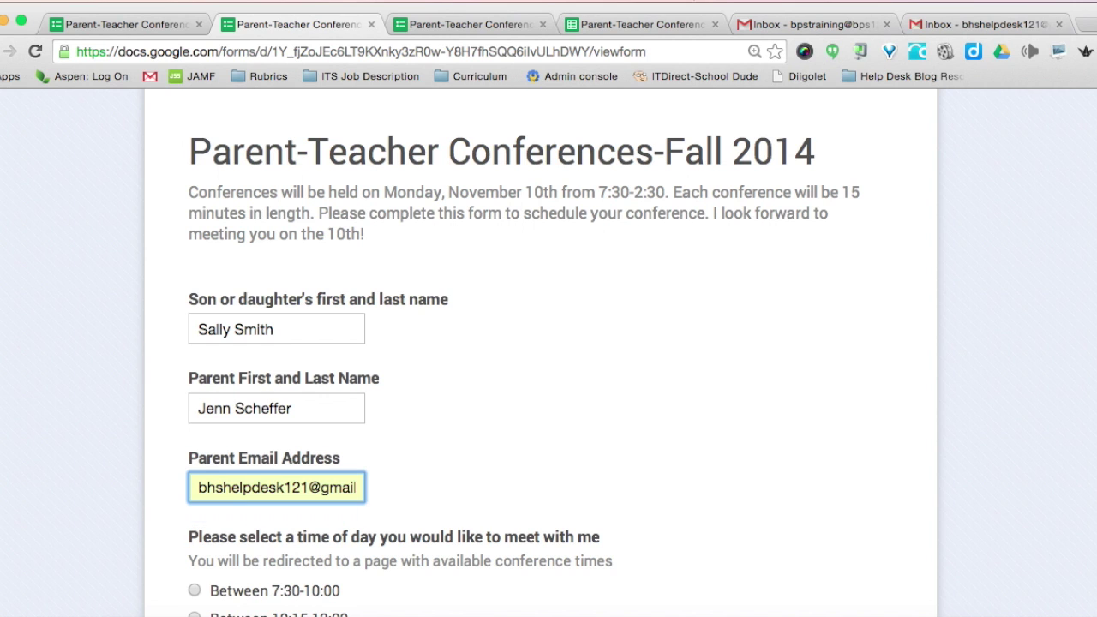
- Pick the 7:30-10:00 block, book the 7:45:00 AM slot, submit, and bring up the teacher's Gmail
{"action": "scroll", "coordinate": [275, 318], "scroll_direction": "down", "scroll_amount": 2}
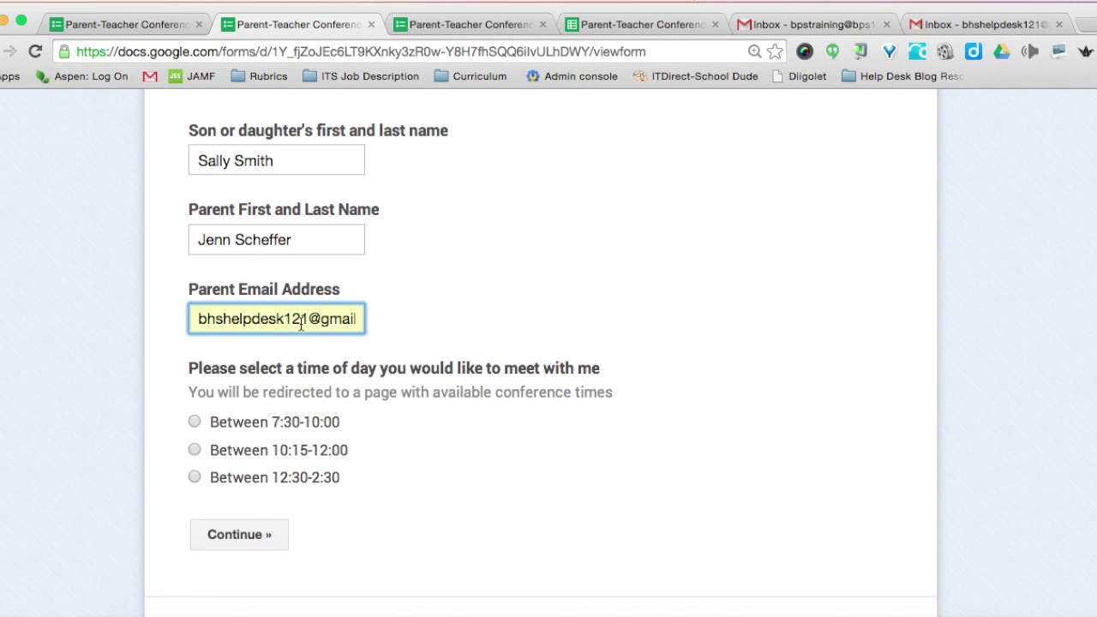
{"action": "left_click", "coordinate": [195, 421]}
{"action": "left_click", "coordinate": [239, 534]}
{"action": "scroll", "coordinate": [217, 535], "scroll_direction": "down", "scroll_amount": 5}
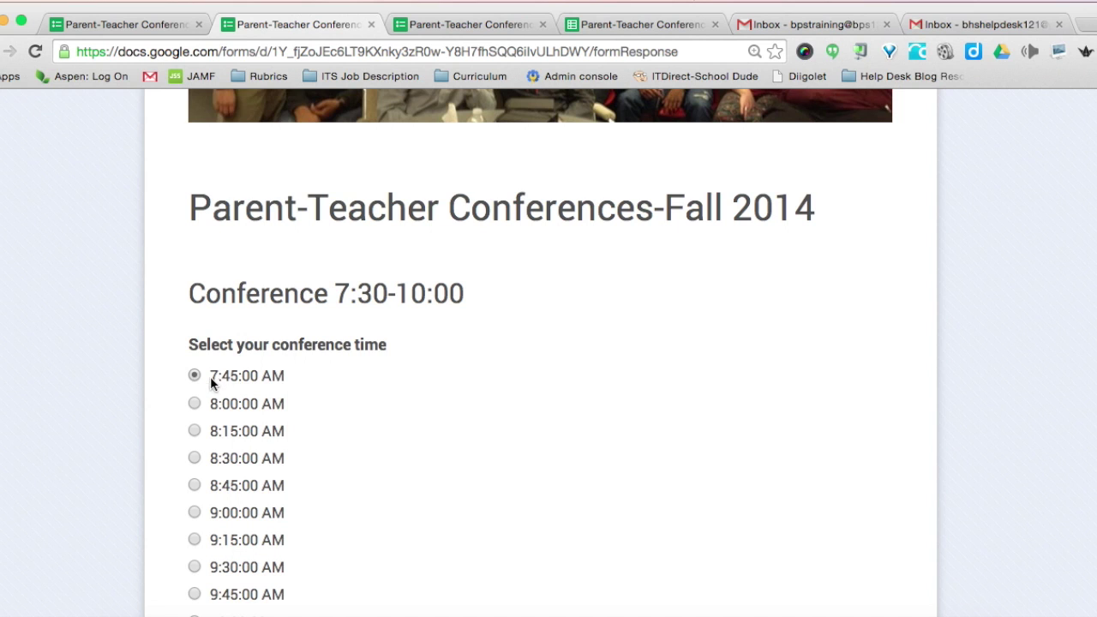
{"action": "scroll", "coordinate": [385, 397], "scroll_direction": "down", "scroll_amount": 5}
{"action": "left_click", "coordinate": [336, 395]}
{"action": "scroll", "coordinate": [374, 386], "scroll_direction": "down", "scroll_amount": 3}
{"action": "scroll", "coordinate": [374, 389], "scroll_direction": "up", "scroll_amount": 3}
{"action": "left_click", "coordinate": [769, 25]}
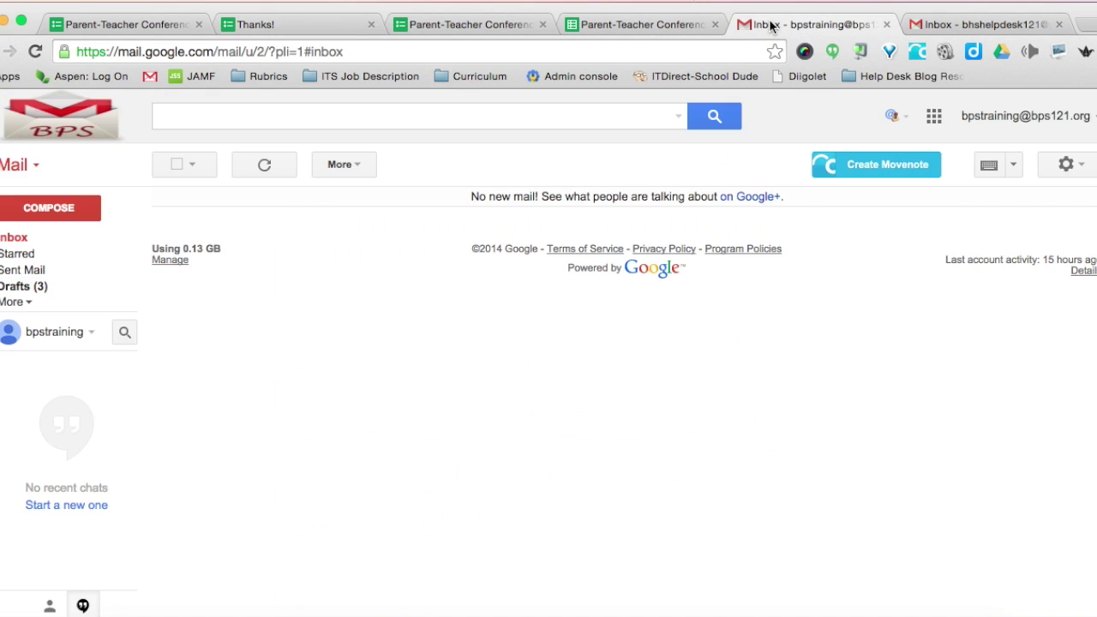
- Refresh the teacher's inbox, read both 'Form submissions detected' alerts, then move to the parent's Gmail
{"action": "left_click", "coordinate": [34, 52]}
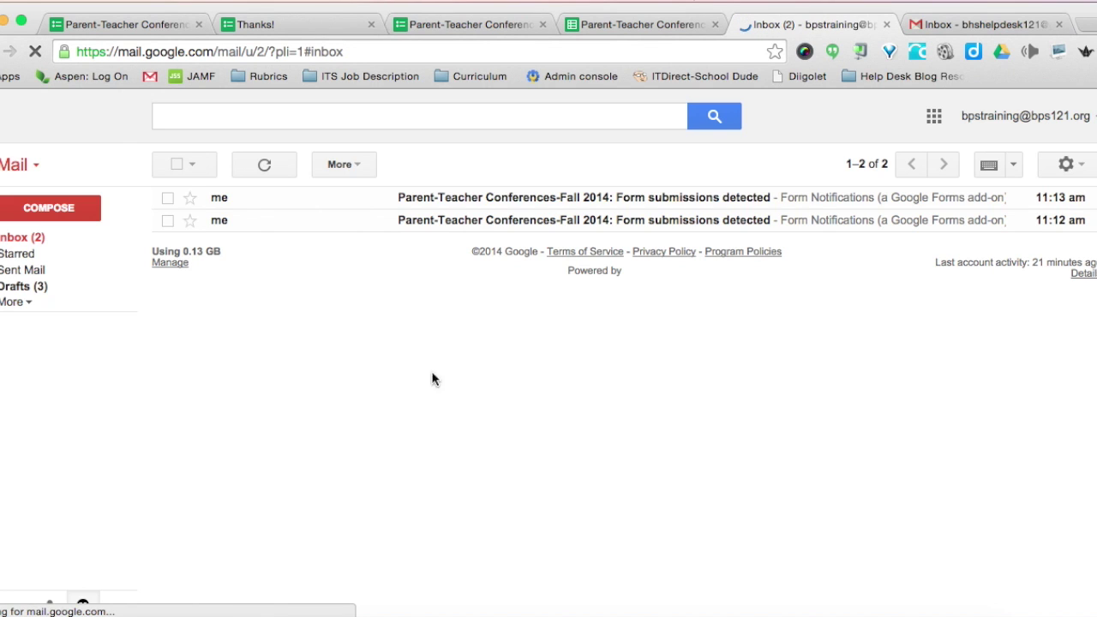
{"action": "left_click", "coordinate": [436, 223]}
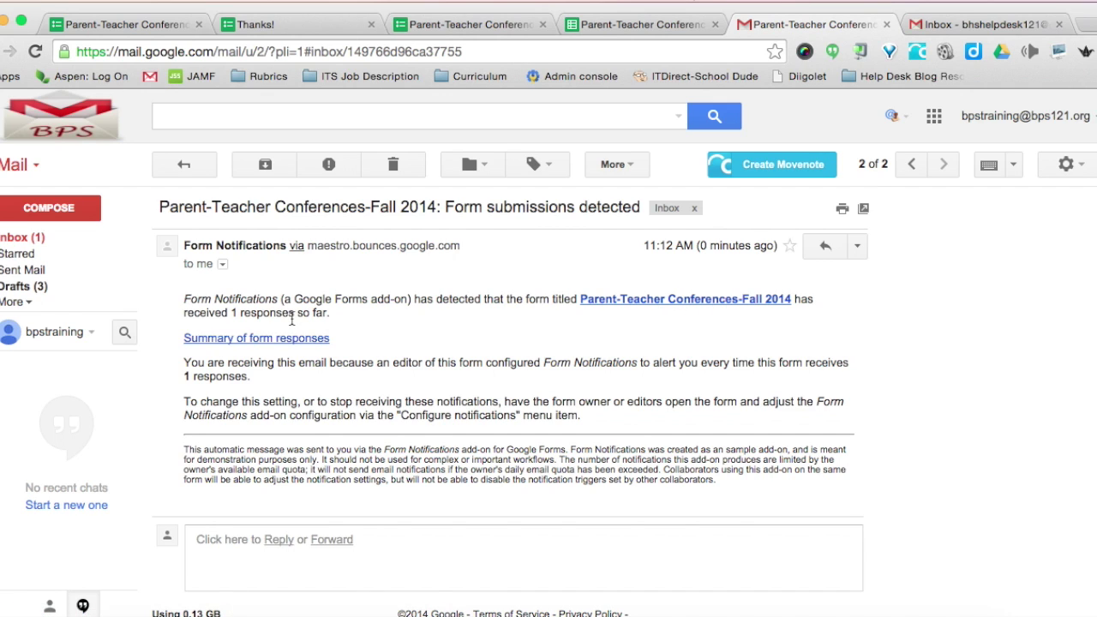
{"action": "left_click", "coordinate": [36, 242]}
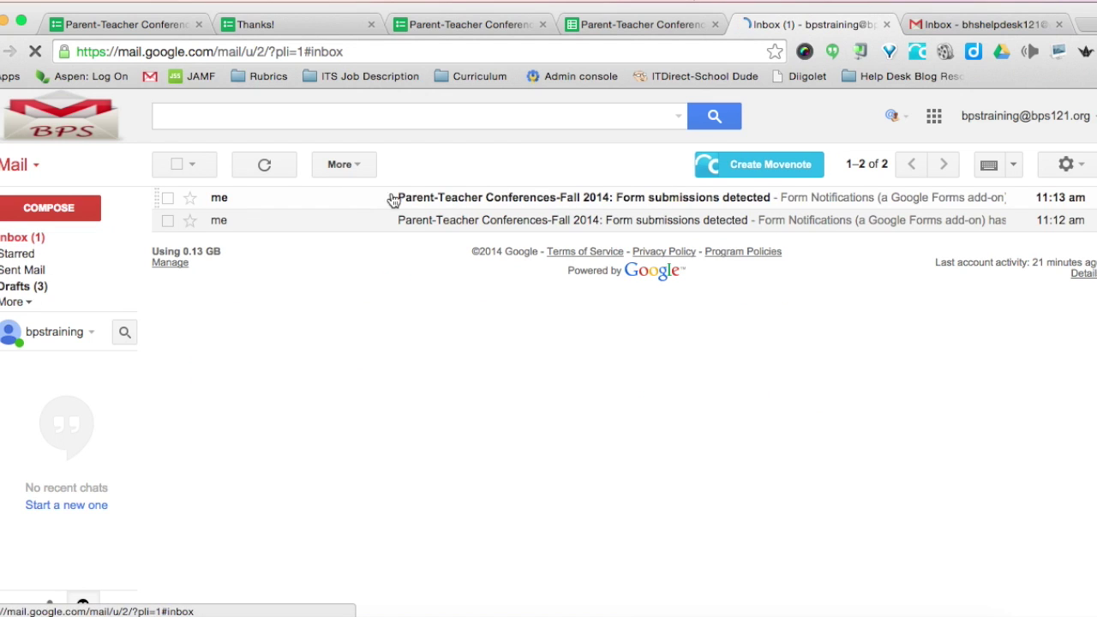
{"action": "left_click", "coordinate": [455, 201]}
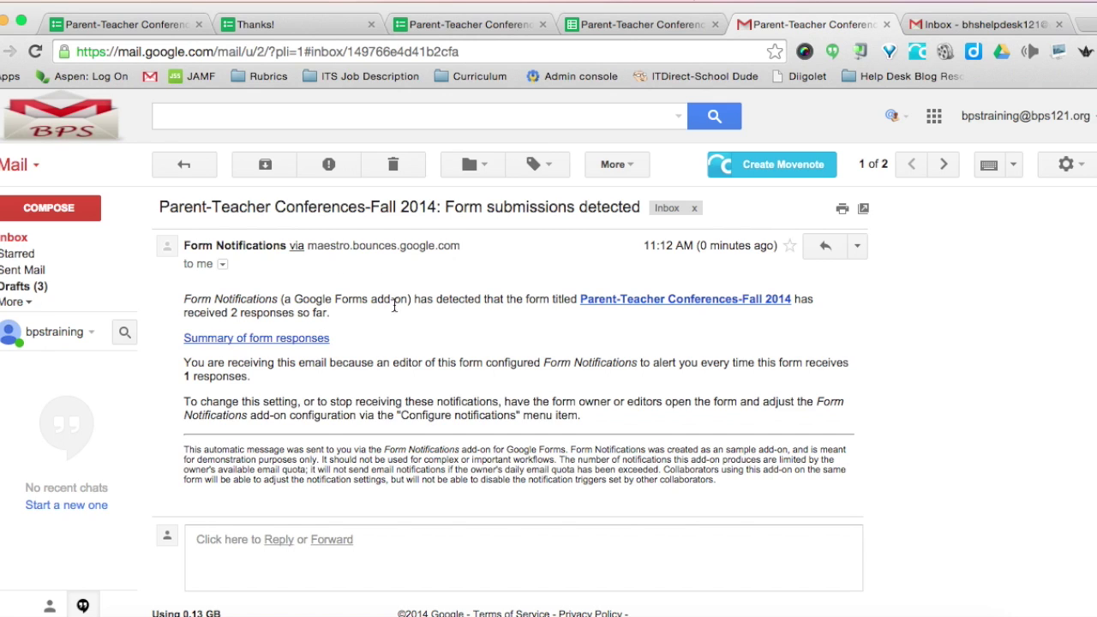
{"action": "left_click", "coordinate": [949, 26]}
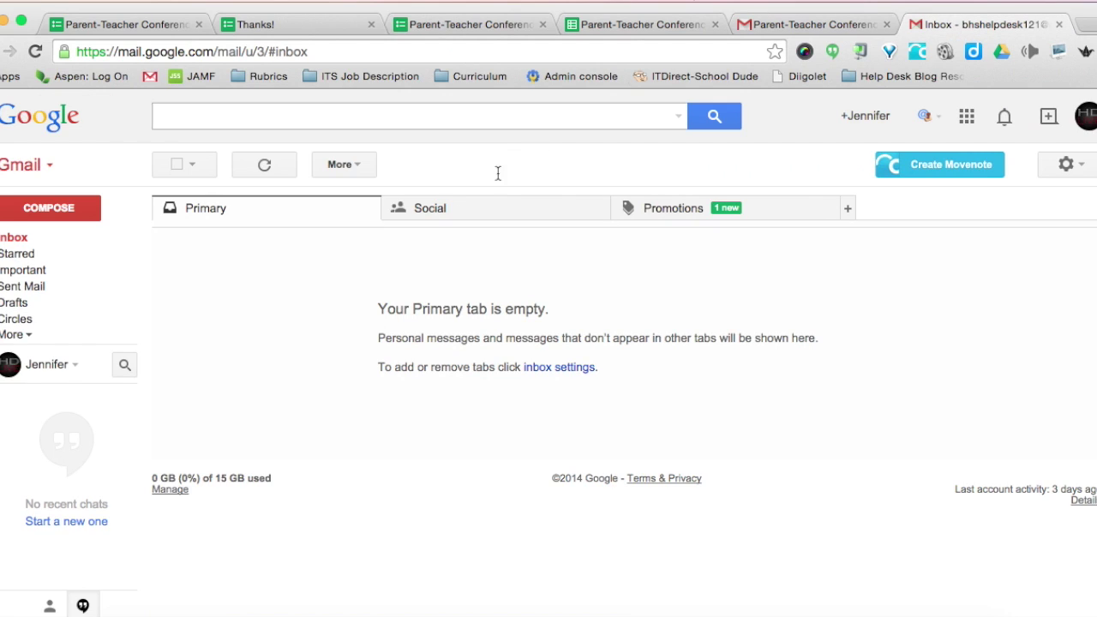
- Reload the parent's inbox, read the 'Thank you for filling out form' thread, then return to the form editor
{"action": "left_click", "coordinate": [13, 244]}
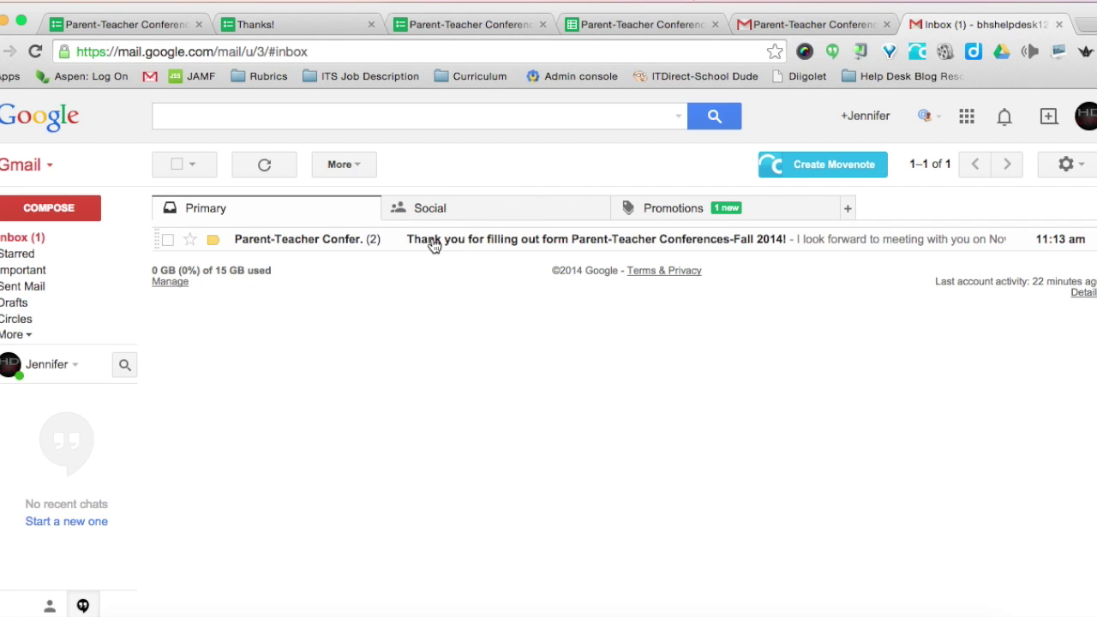
{"action": "left_click", "coordinate": [433, 246]}
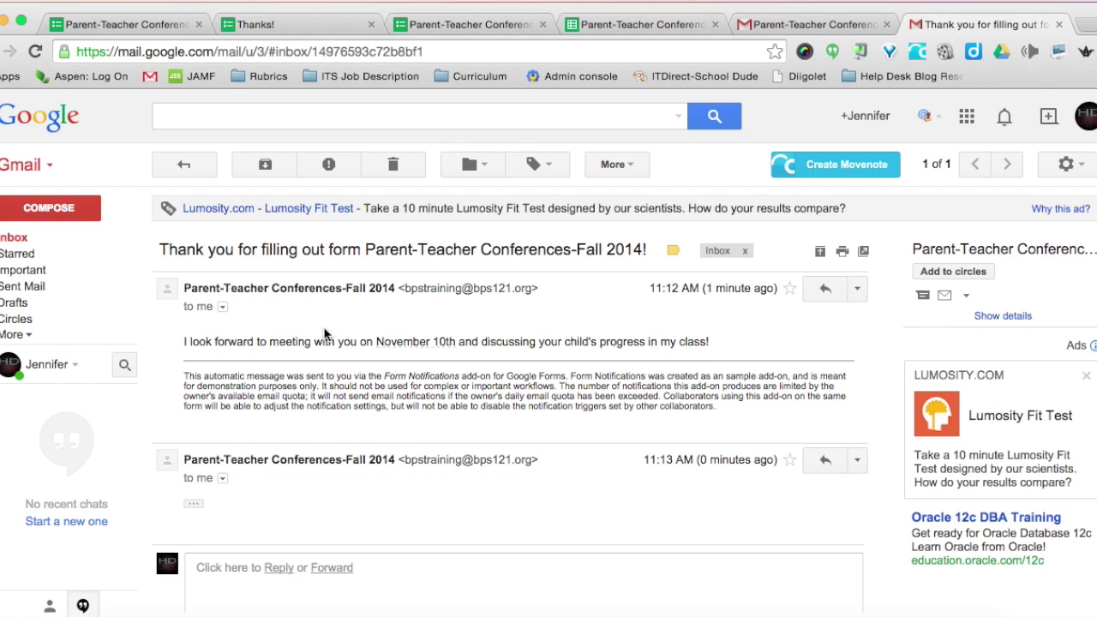
{"action": "left_click", "coordinate": [24, 238]}
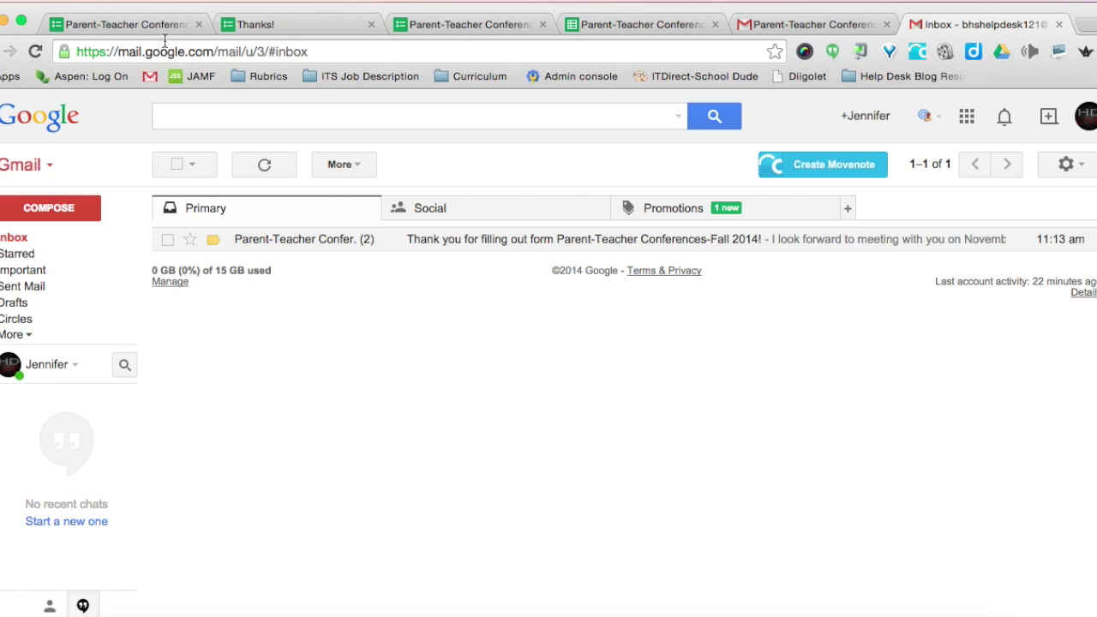
{"action": "left_click", "coordinate": [109, 30]}
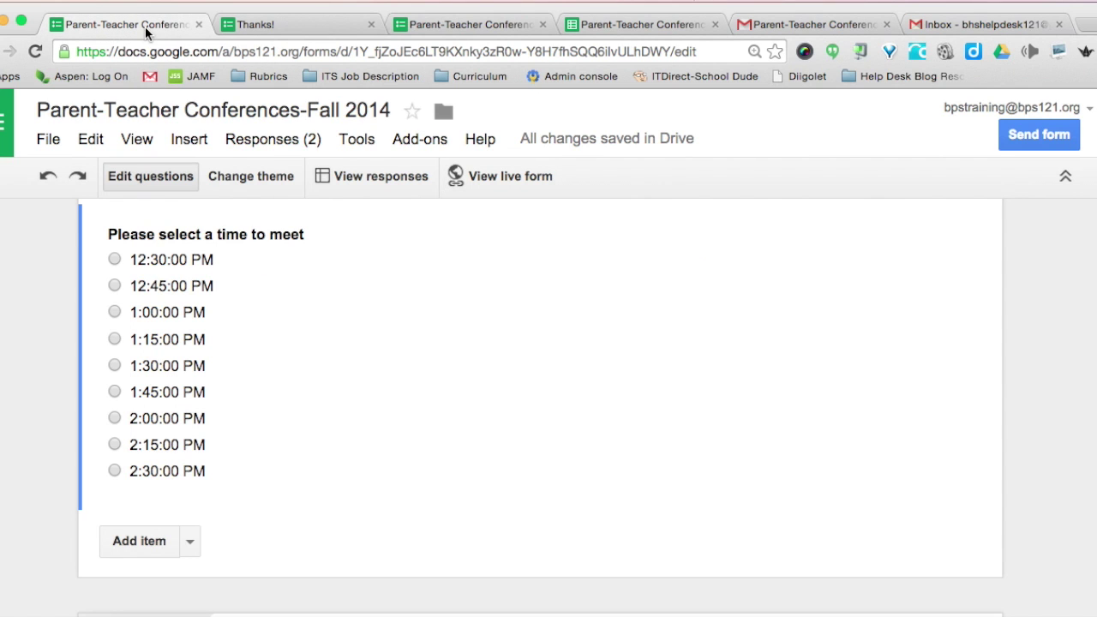
- Open the linked responses sheet from Responses and confirm the 7:30 and 7:45 AM times in F3 and F4
{"action": "left_click", "coordinate": [267, 140]}
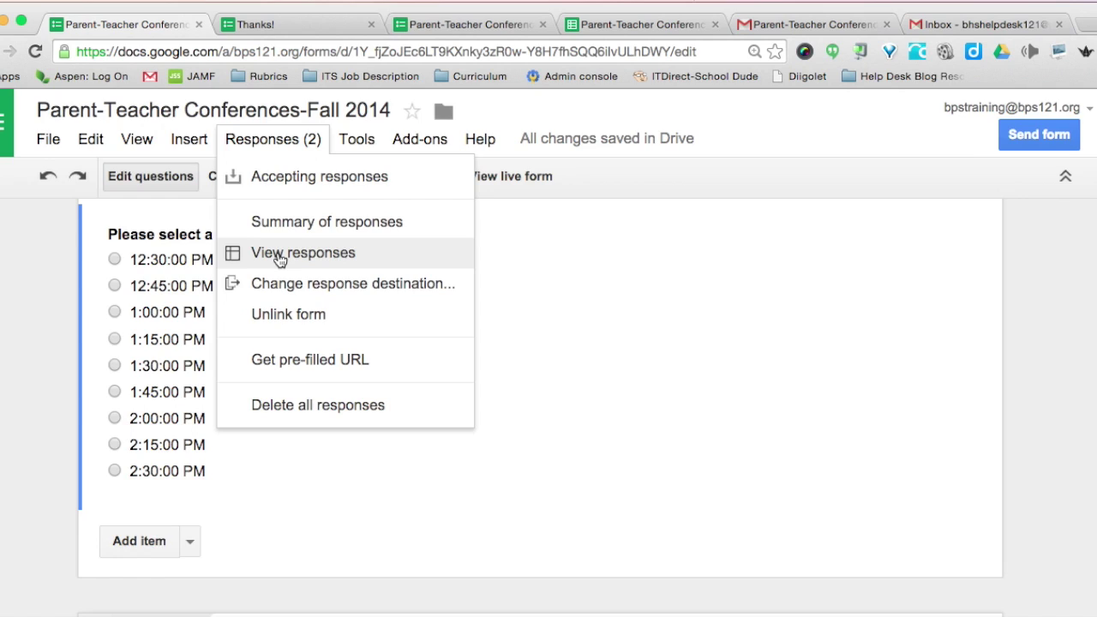
{"action": "left_click", "coordinate": [277, 254]}
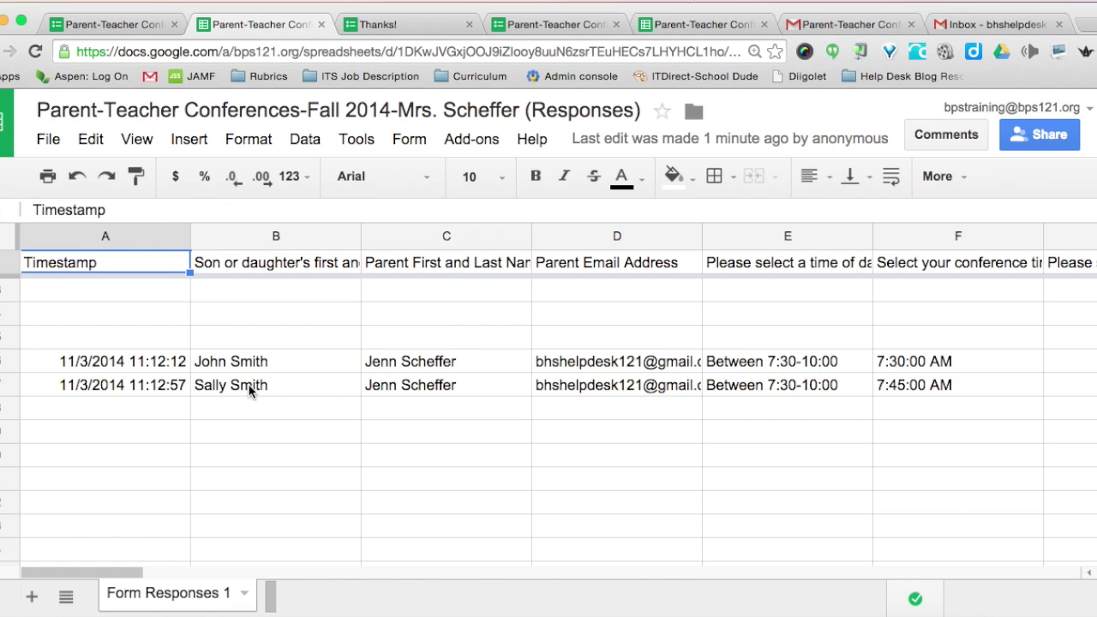
{"action": "scroll", "coordinate": [251, 414], "scroll_direction": "down", "scroll_amount": 1}
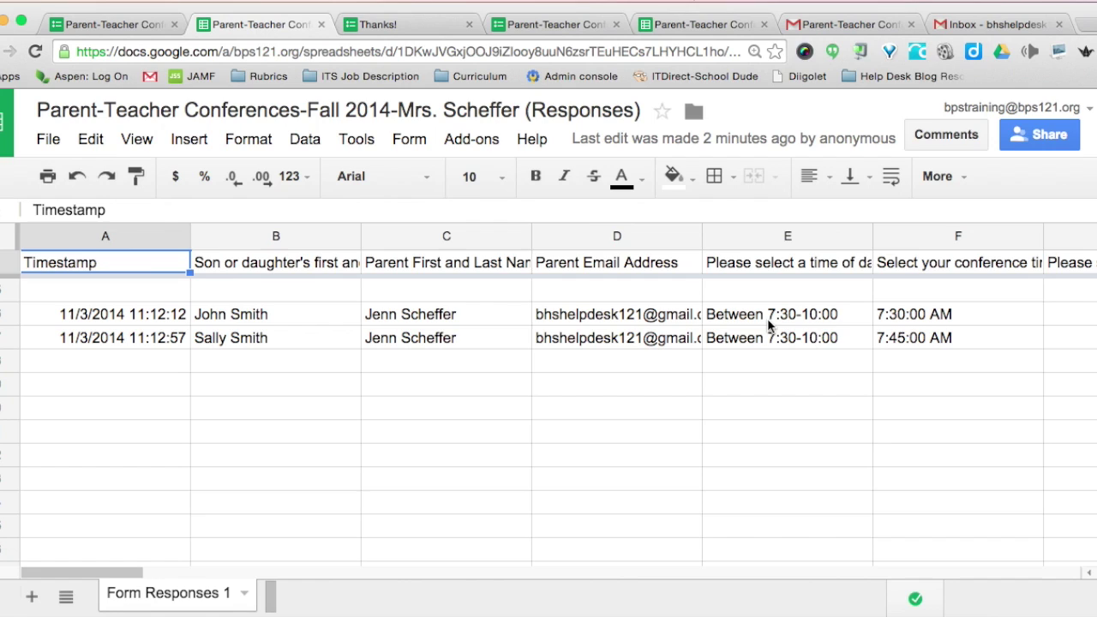
{"action": "left_click", "coordinate": [897, 320]}
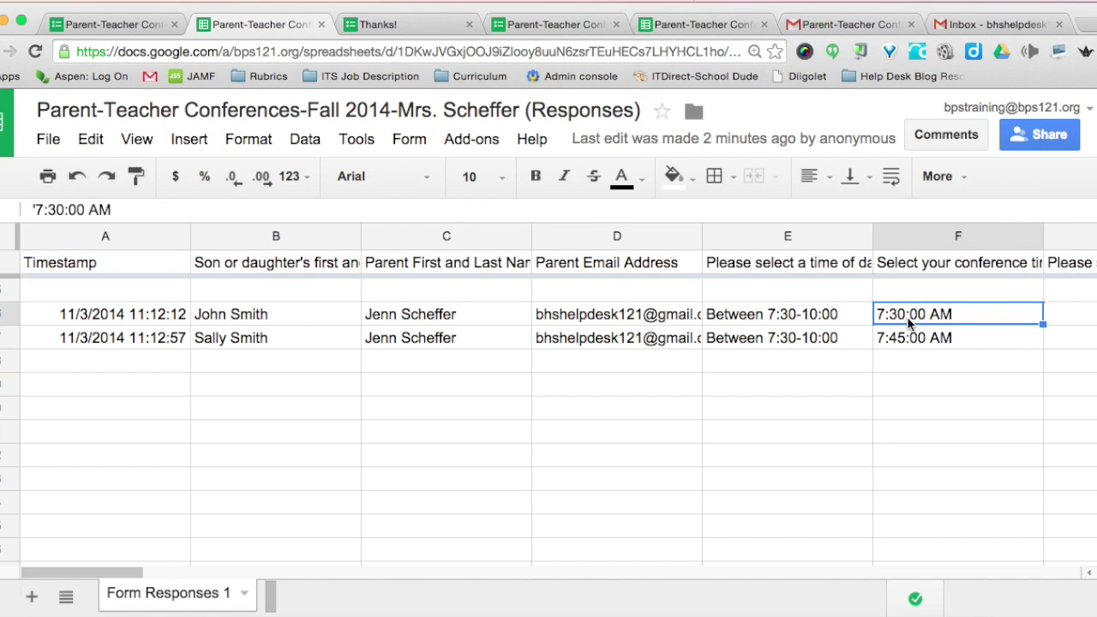
{"action": "left_click", "coordinate": [915, 339]}
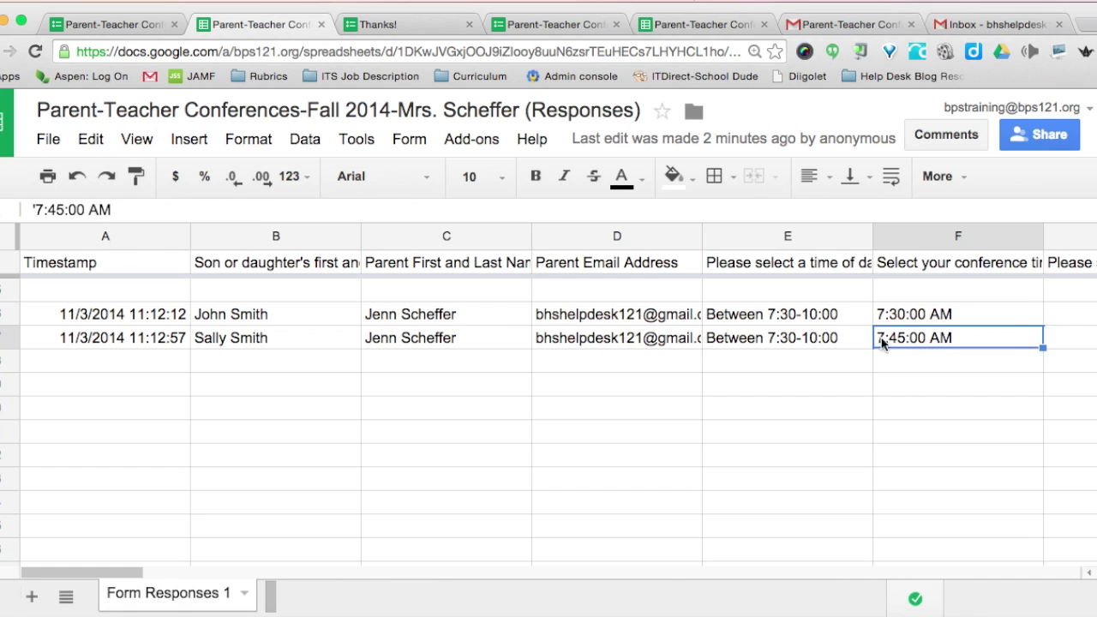